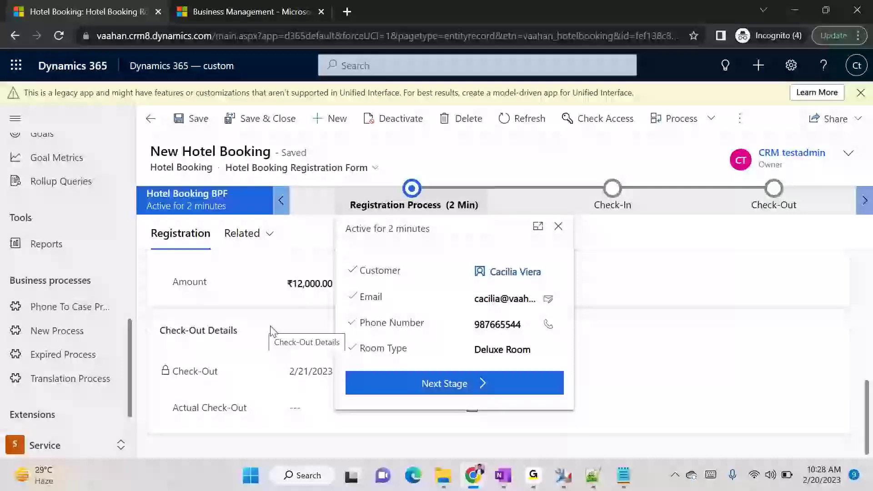
Change the phone number in the Registration Process stage, then on the booking form, and compare it with the stage's field.
left_click(212, 278)
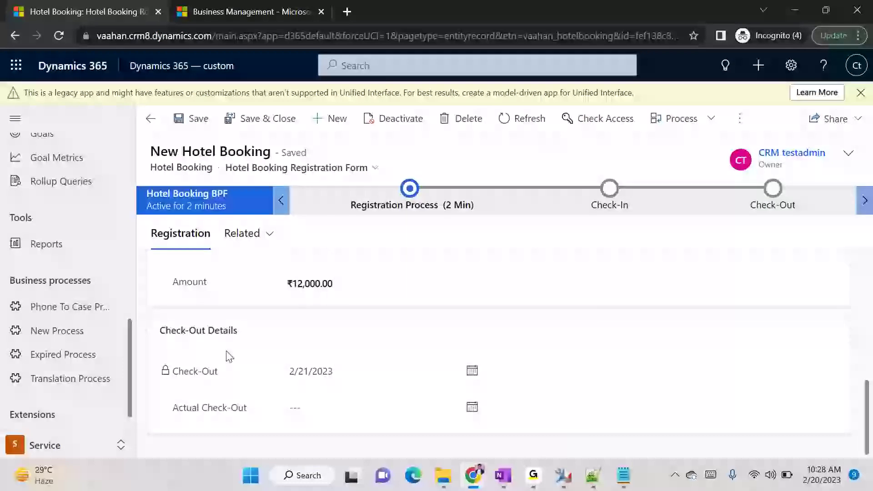
left_click(412, 190)
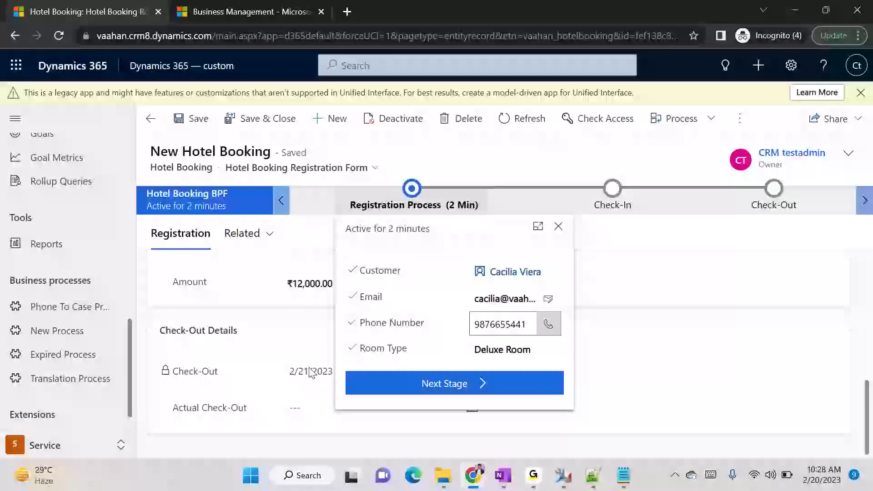
left_click(266, 335)
scroll(296, 341, "up", 10)
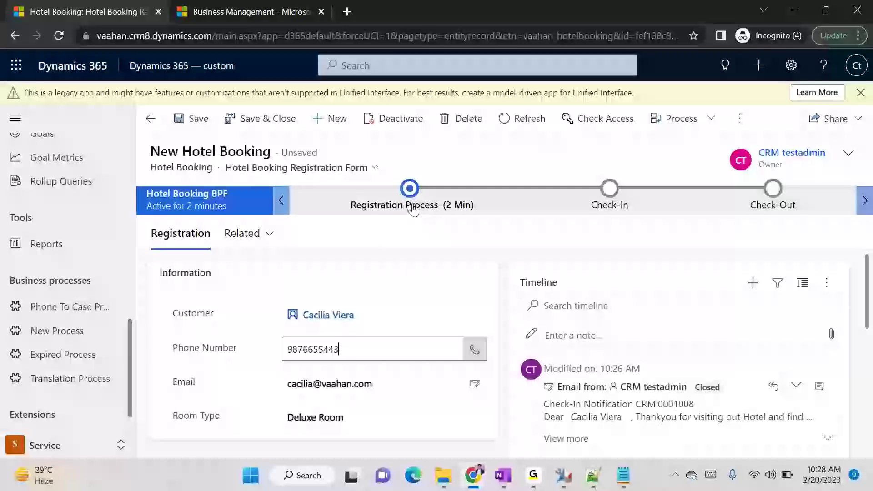
left_click(411, 190)
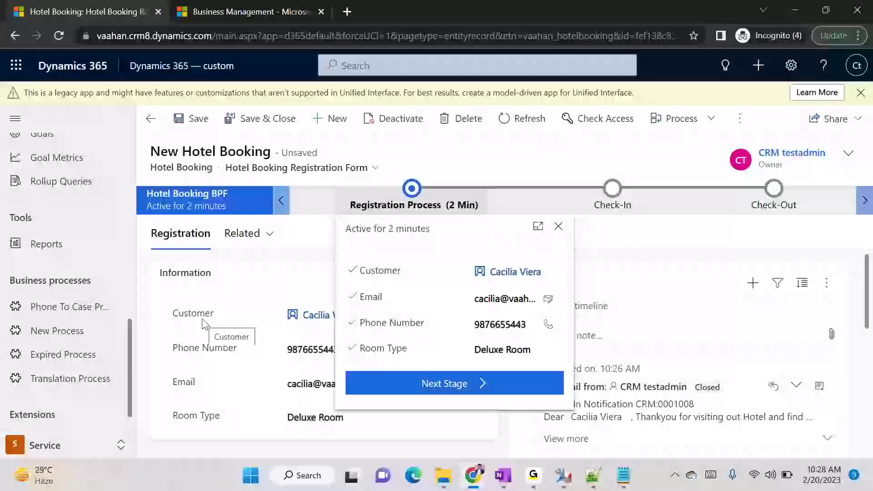
left_click(445, 161)
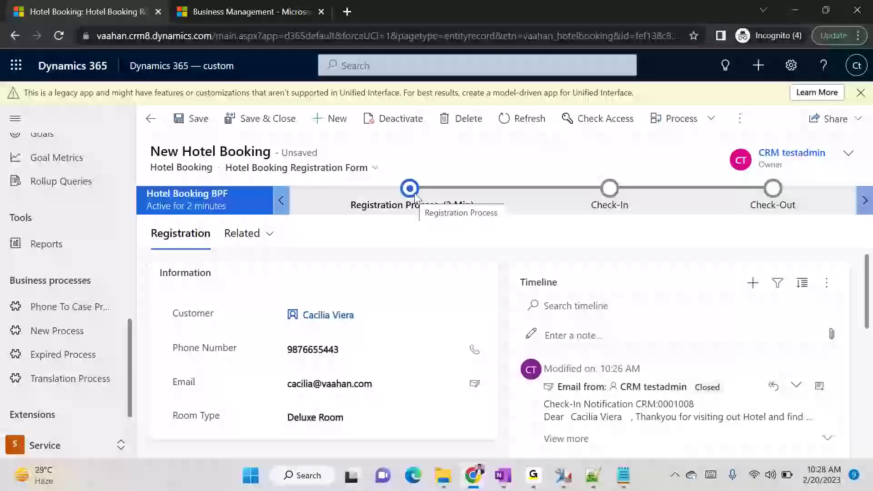
After viewing the Check-In stage, note "option set-->" in Notepad with the entries Reg, Checkin and Checkout.
left_click(610, 189)
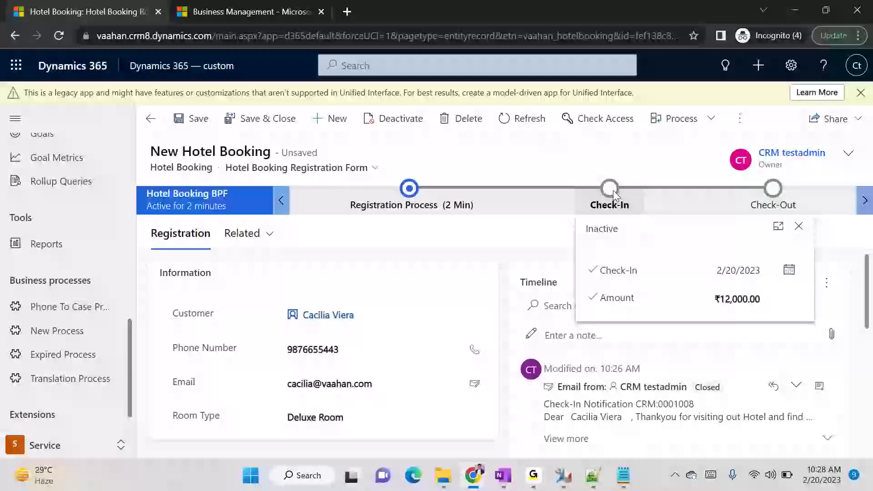
left_click(624, 475)
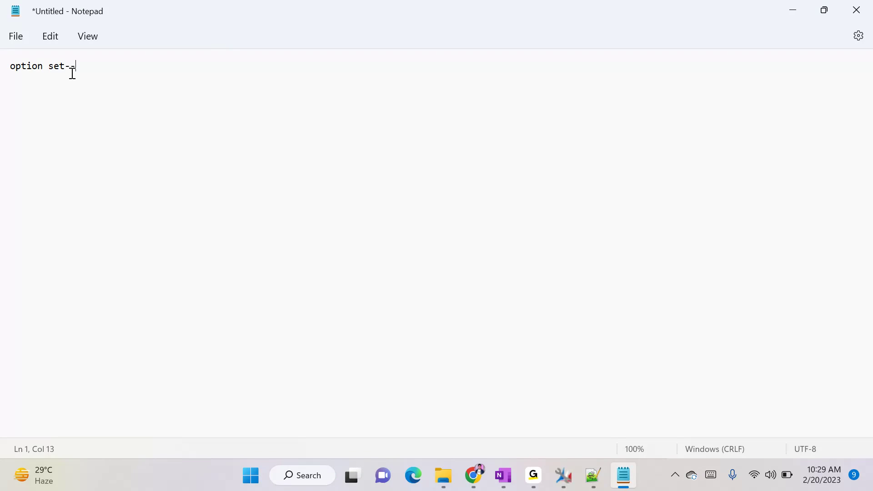
left_click(792, 10)
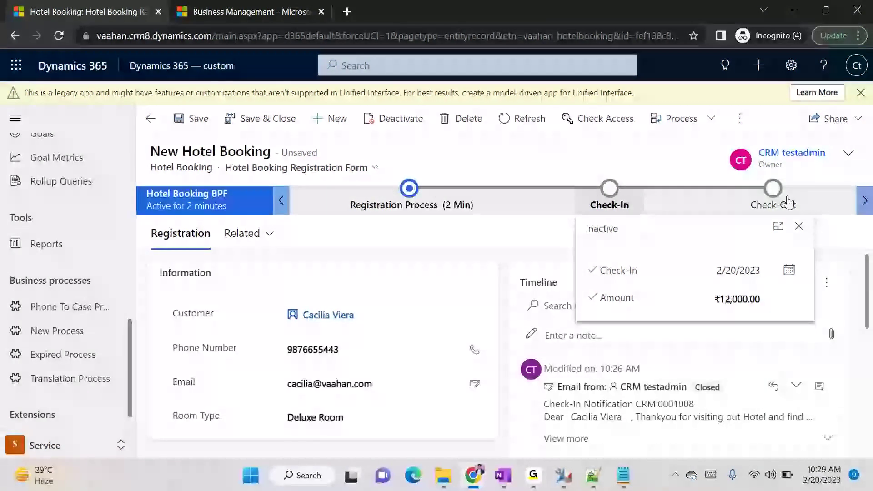
key("alt+Tab")
type("Re")
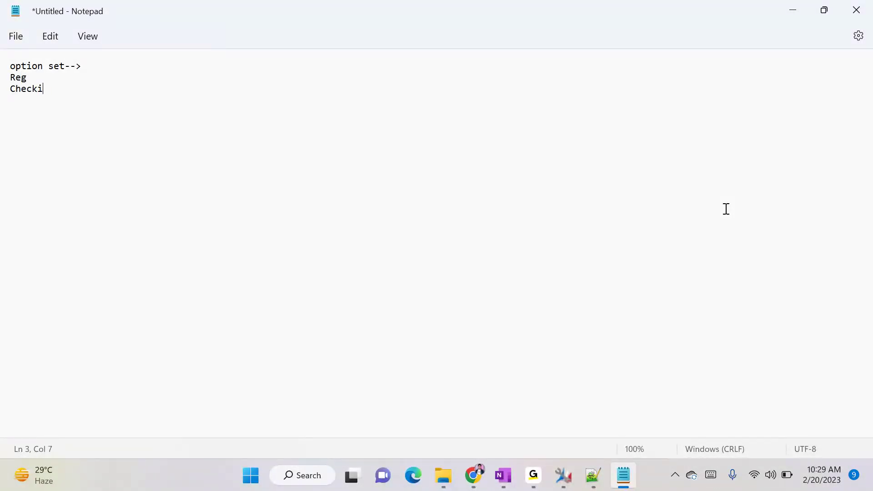
type("hecko")
key("alt+Tab")
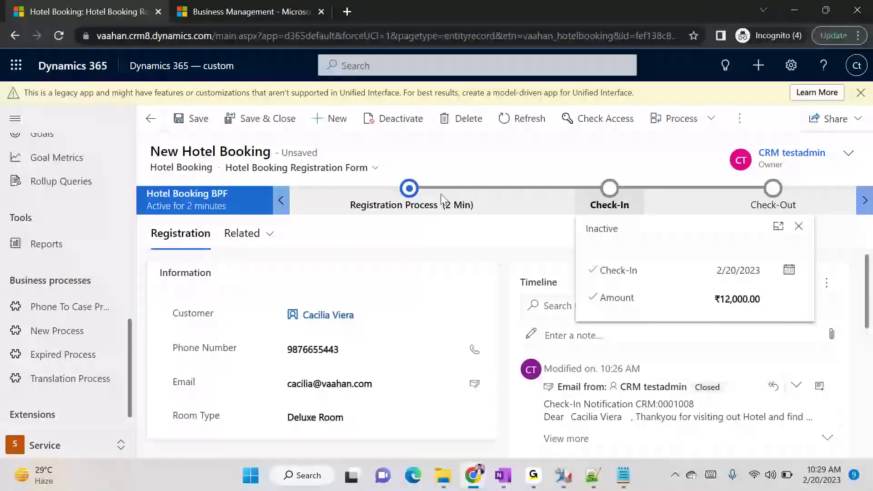
Review the Registration Process stage's fields, then the option set list in Notepad.
left_click(416, 199)
left_click(410, 193)
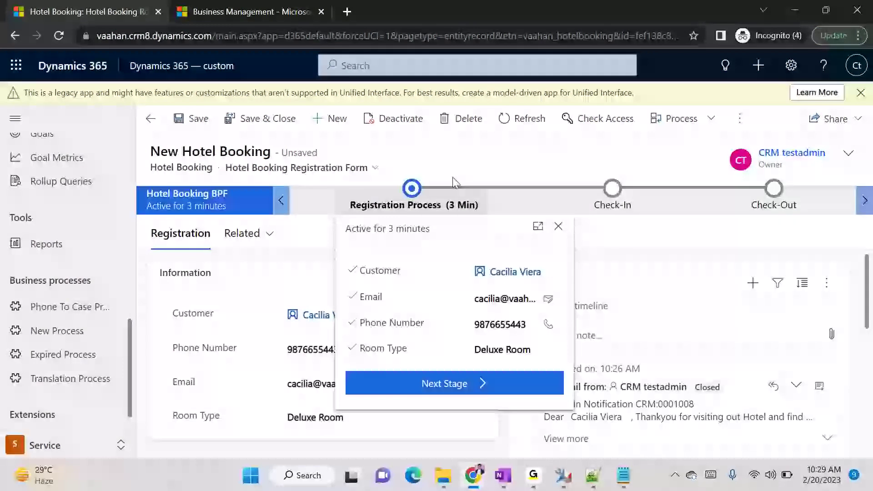
left_click(620, 463)
Open the bookmarked itsfascinating.com JavaScript archive in a new tab of the Chrome window holding the New Account form.
mouse_move(474, 475)
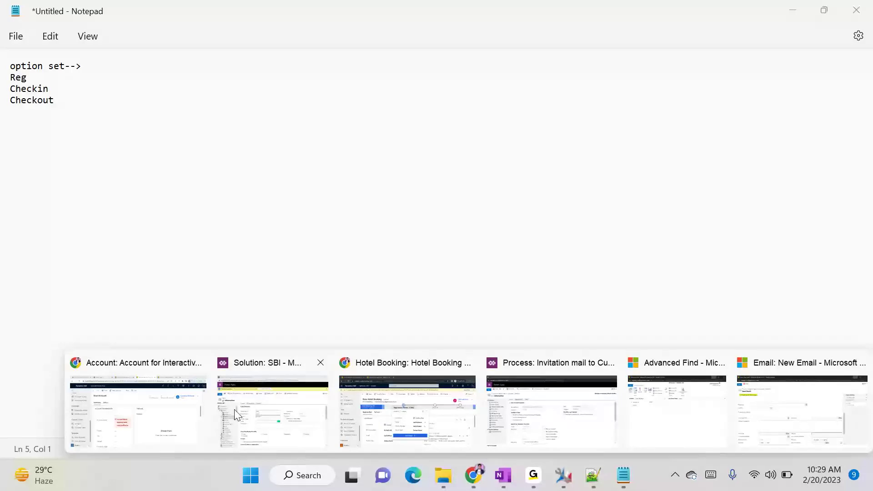
left_click(169, 415)
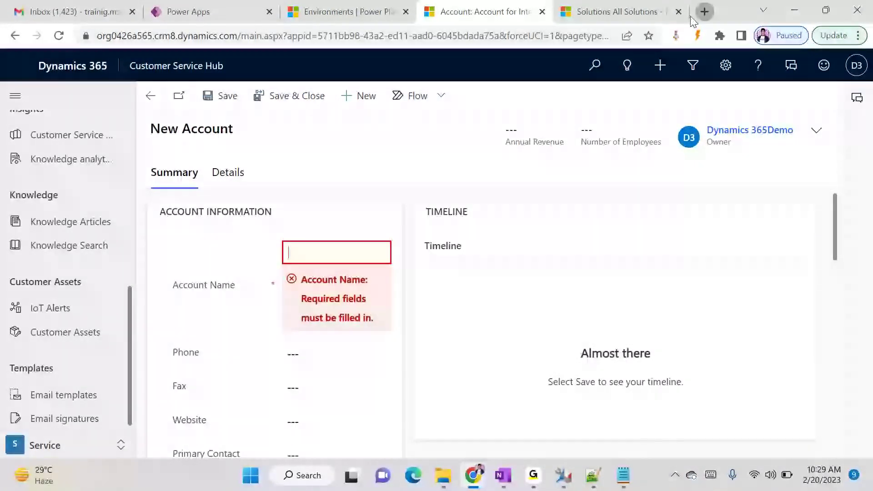
left_click(704, 12)
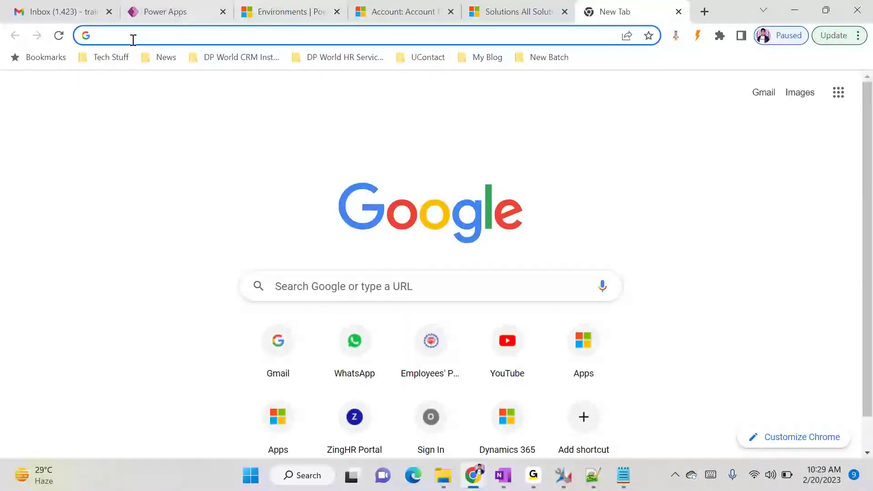
left_click(120, 57)
left_click(132, 97)
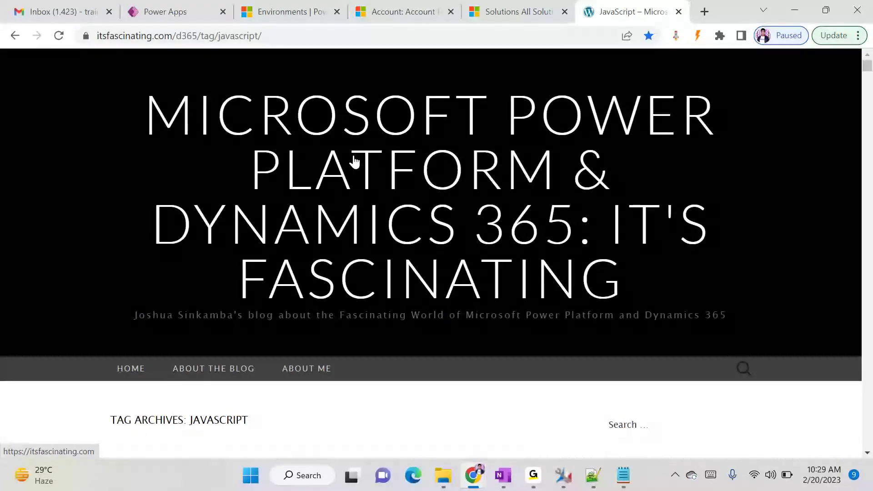
Search the JavaScript archive page for "busine", "xrm" and "process".
key("ctrl+f")
type("b")
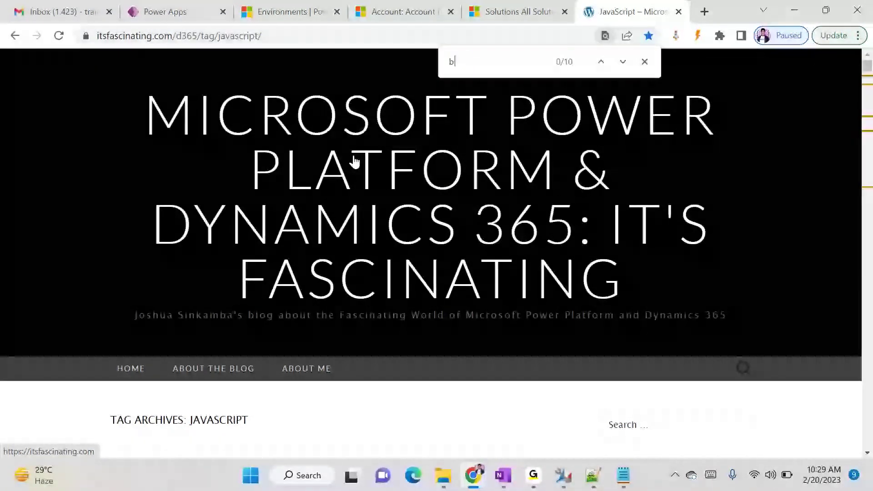
type("usine")
key("BackSpace")
key("BackSpace")
key("BackSpace")
type("xrm")
key("BackSpace")
key("BackSpace")
key("BackSpace")
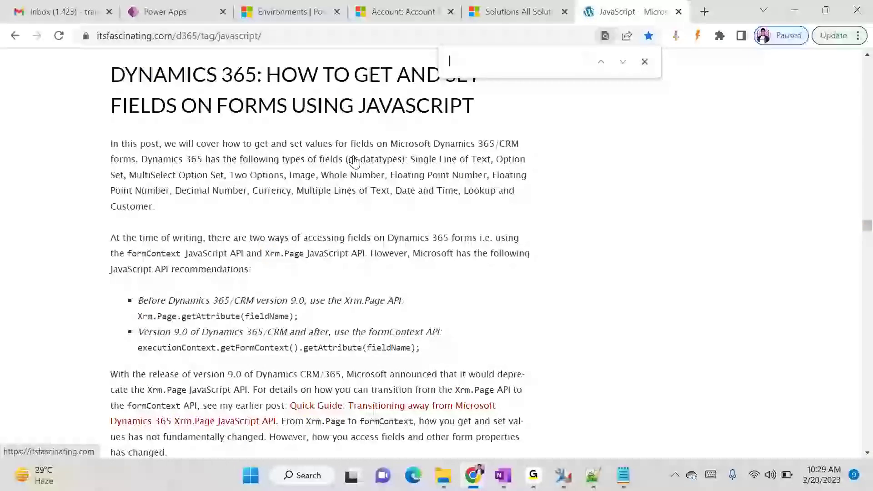
type("busine")
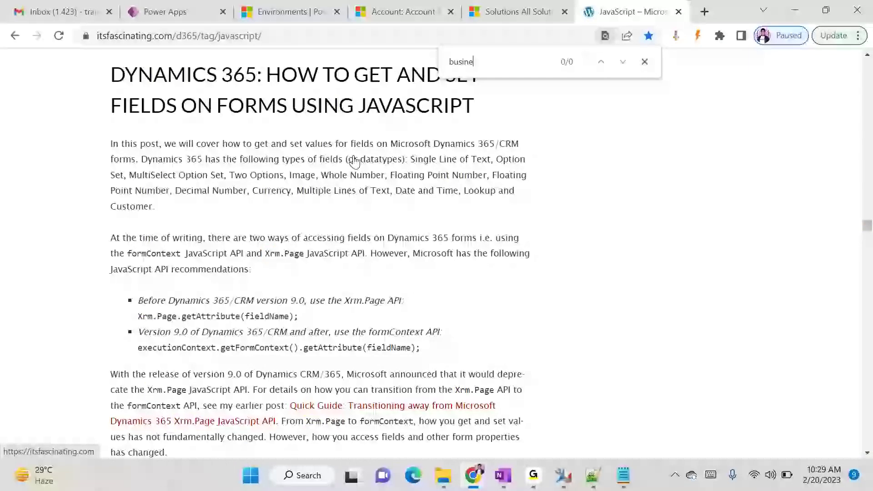
key("BackSpace")
key("BackSpace")
key("BackSpace")
type("process")
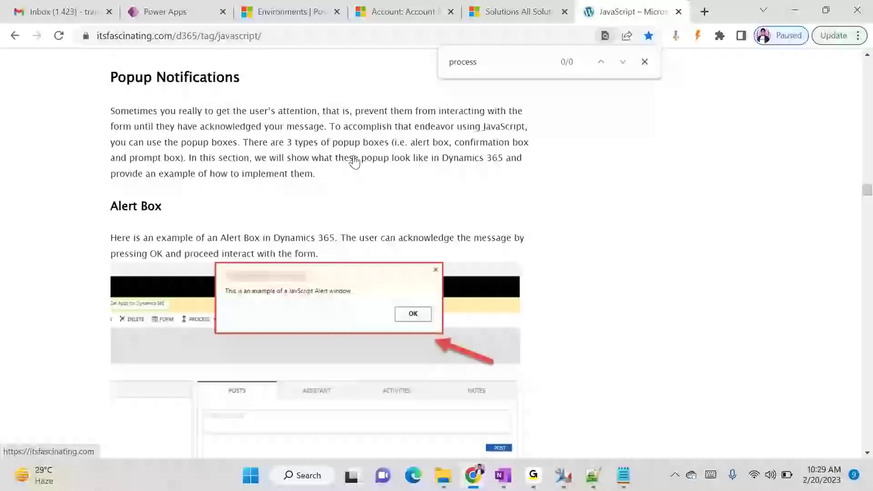
Search Google for "change bpf stage using javascript".
left_click(428, 30)
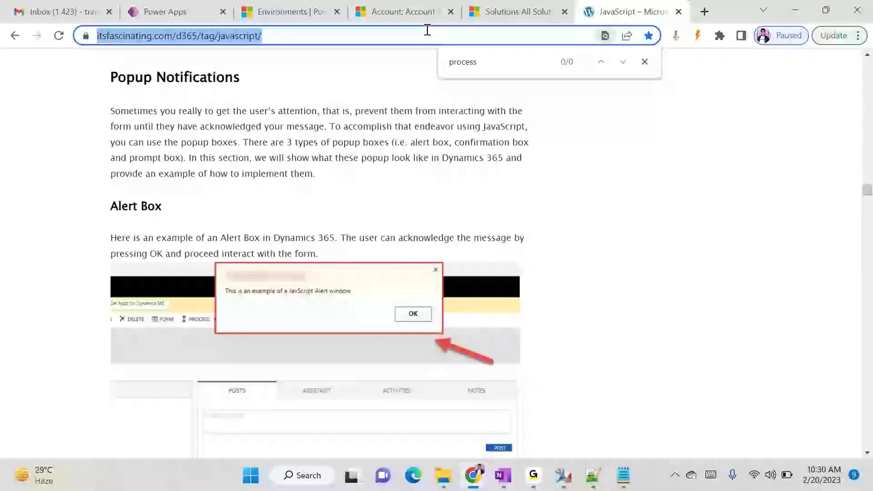
type("BPF st")
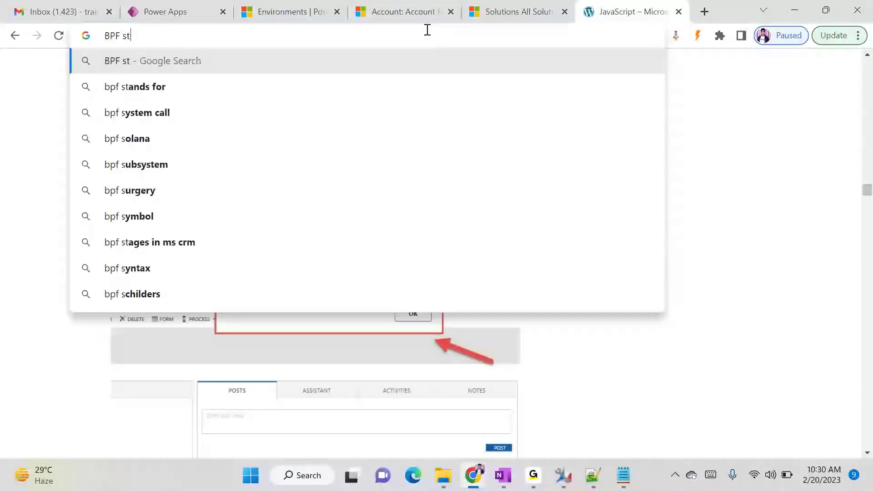
type("age")
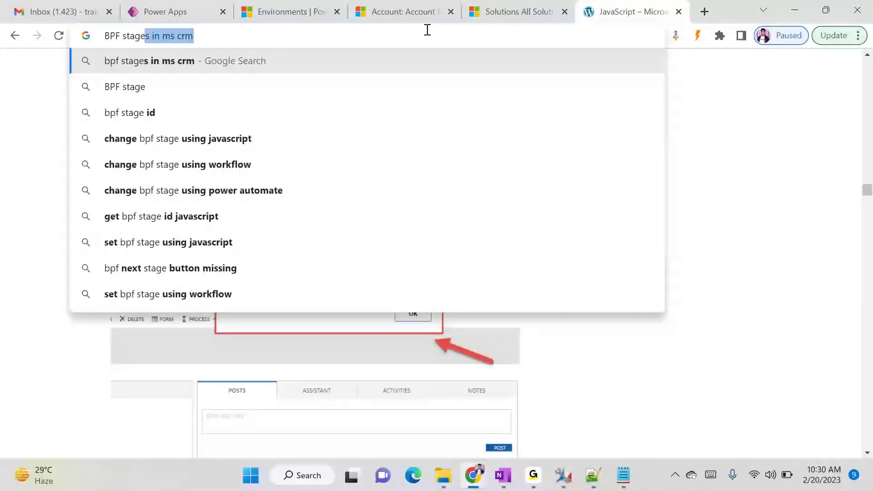
key("Down")
key("Down")
key("Down")
key("Down")
key("Up")
key("Return")
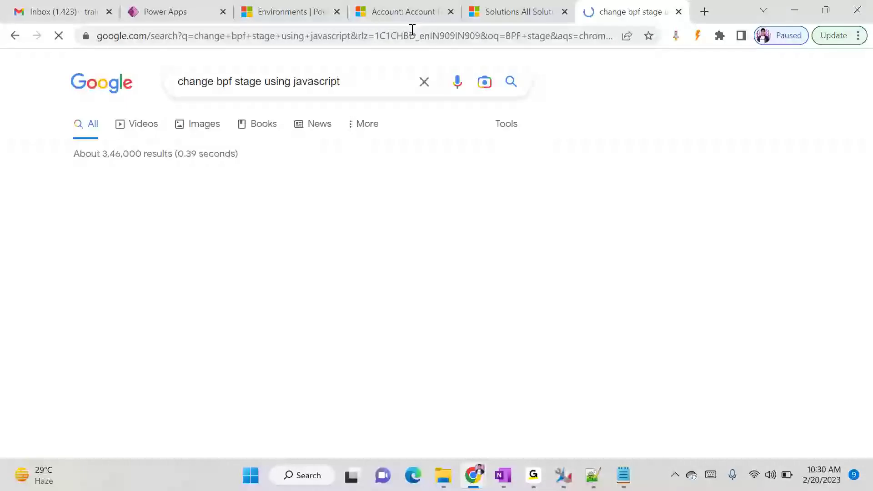
Open the CRM Crate article on moving a BPF to the next stage and examine its JavaScript samples.
left_click(160, 295)
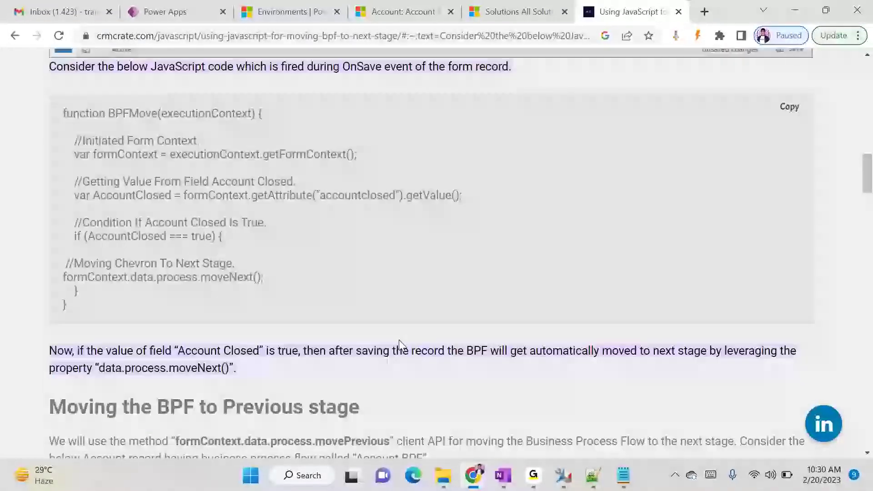
scroll(400, 345, "down", 1)
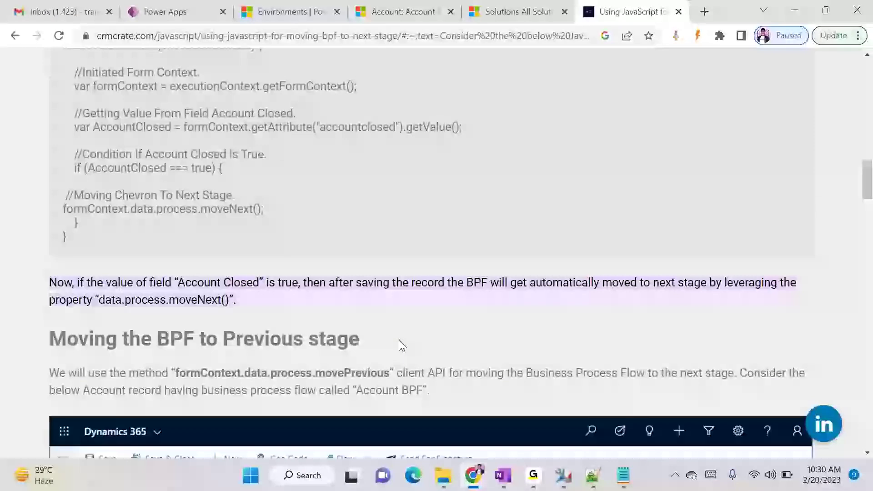
scroll(402, 346, "down", 10)
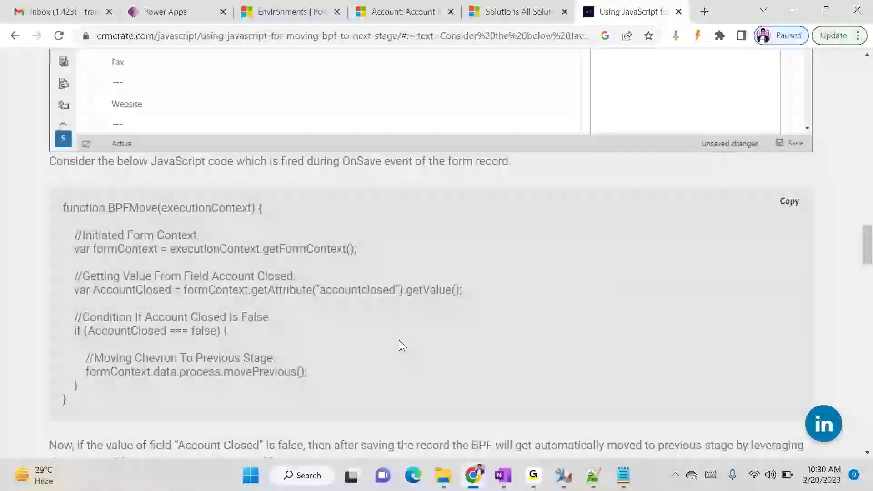
scroll(402, 346, "down", 15)
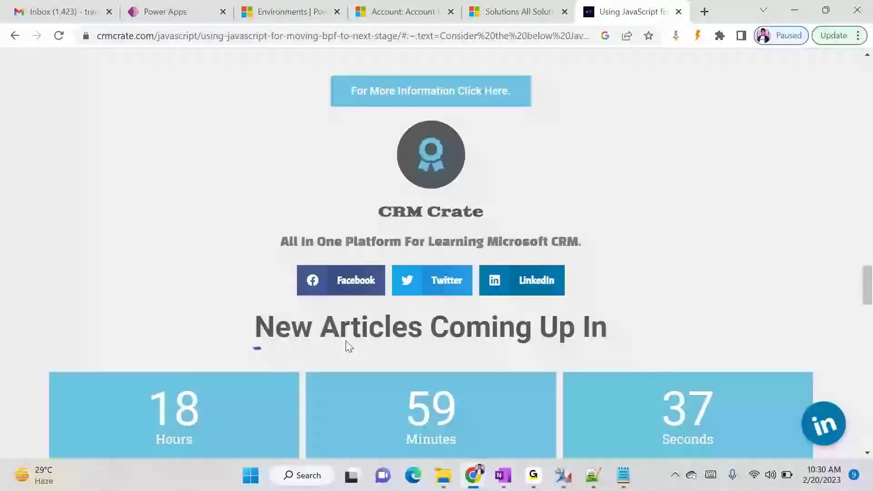
Return to the Google results and search for "get bpf stage name using javascript".
left_click(16, 36)
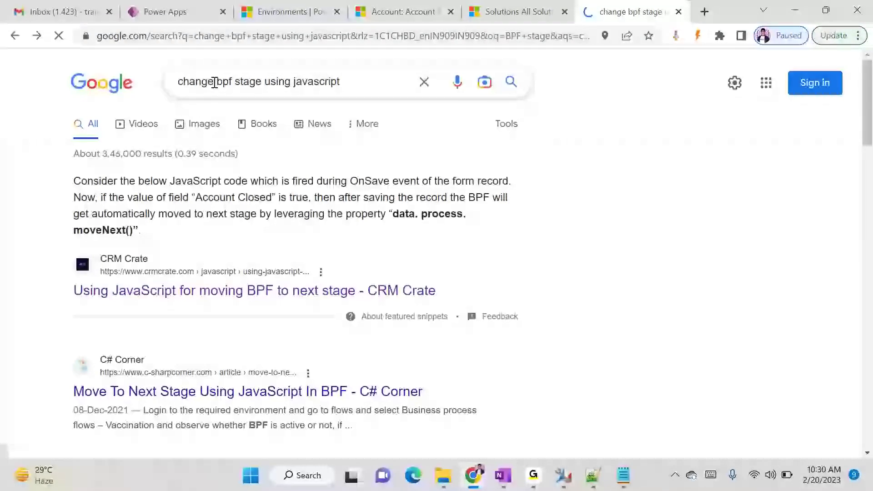
double_click(184, 81)
type("get")
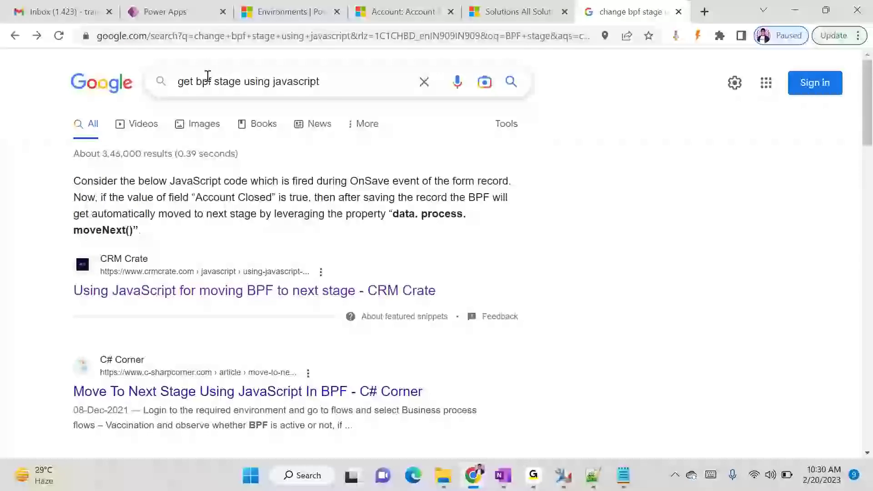
left_click_drag(239, 82, 234, 83)
key("Right")
type("na")
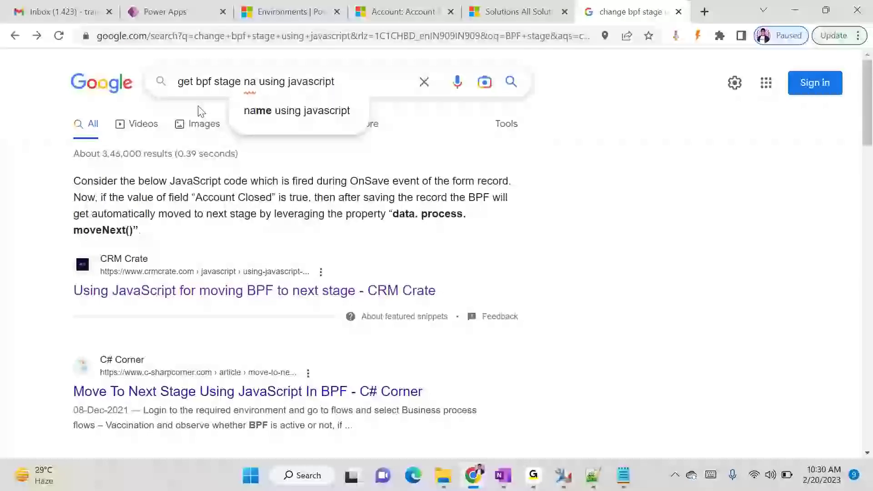
type("me")
key("Return")
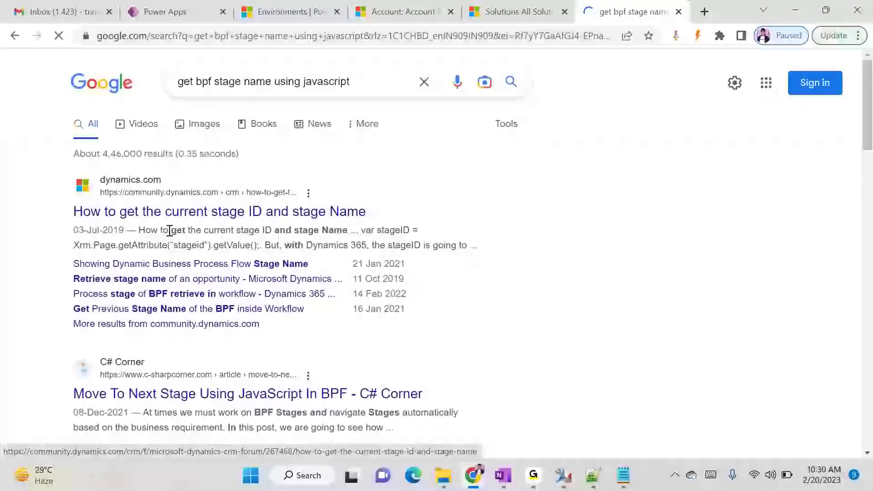
Open the C# Corner article "Move To Next Stage Using JavaScript In BPF" and find the Step 4 code for reading the active stage.
scroll(258, 249, "down", 3)
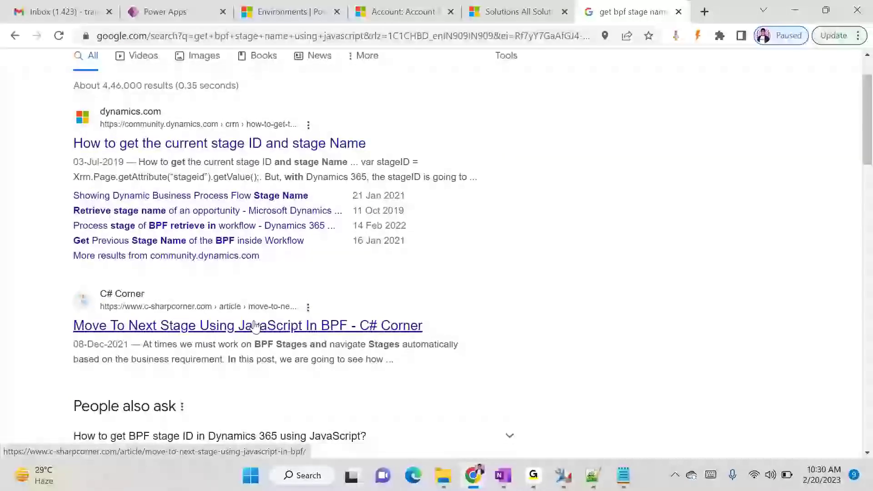
left_click(279, 258)
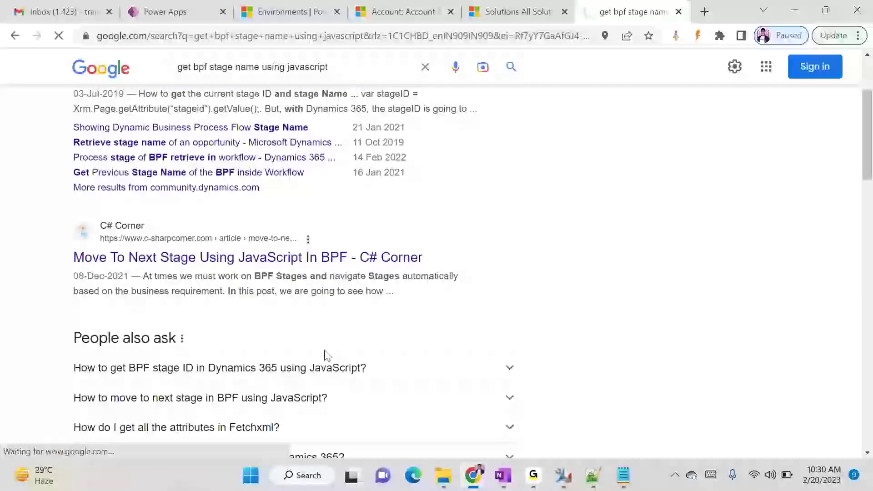
scroll(327, 355, "down", 10)
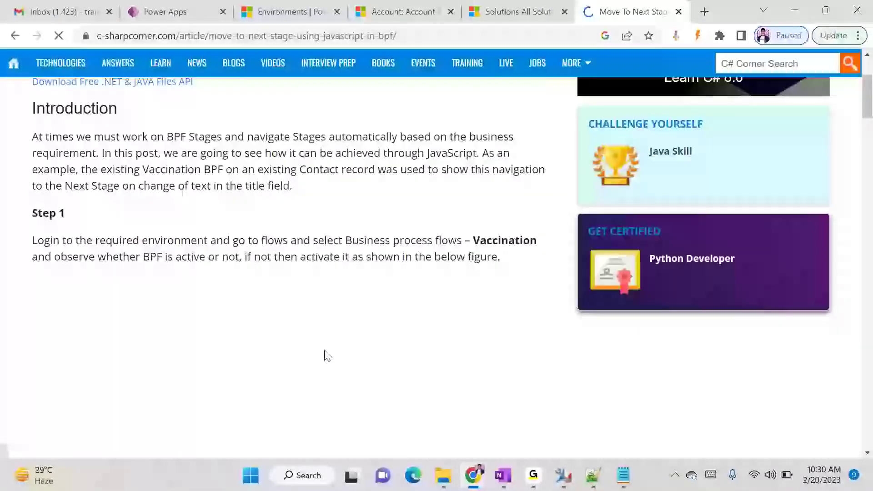
scroll(327, 355, "down", 15)
scroll(327, 355, "up", 5)
scroll(324, 355, "down", 12)
scroll(326, 350, "up", 2)
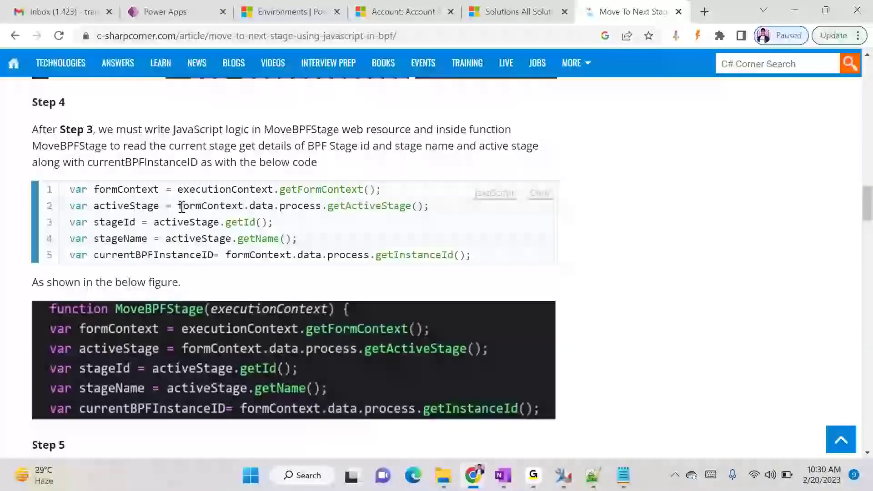
Examine the Step 4 code's getActiveStage call and the lines that read the stage ID and stage name.
left_click_drag(179, 207, 436, 211)
left_click(435, 210)
double_click(374, 204)
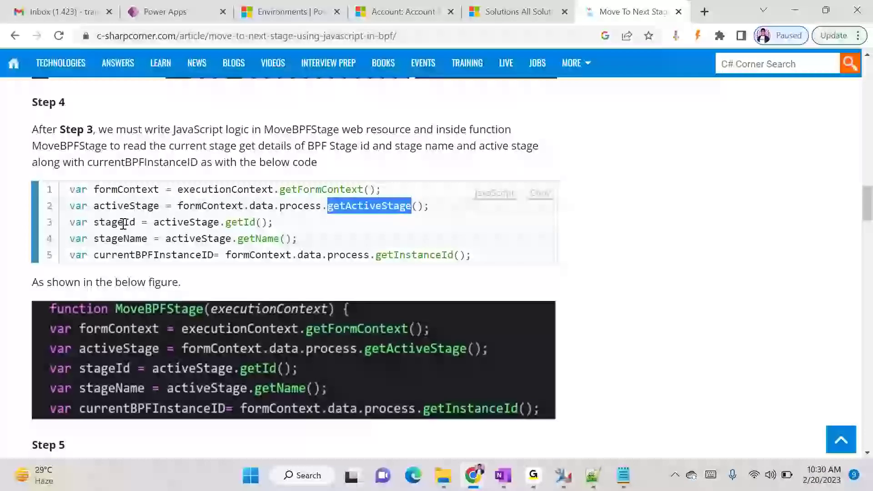
double_click(148, 206)
left_click(254, 228)
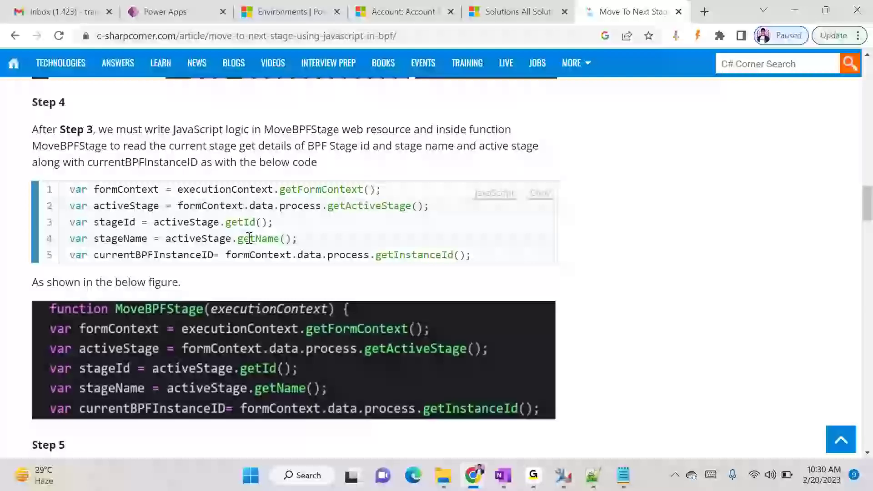
left_click_drag(74, 193, 325, 245)
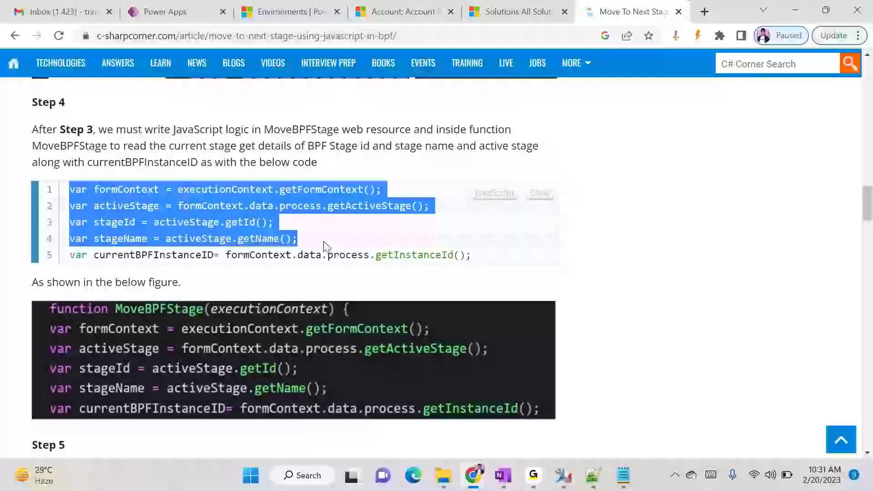
double_click(124, 238)
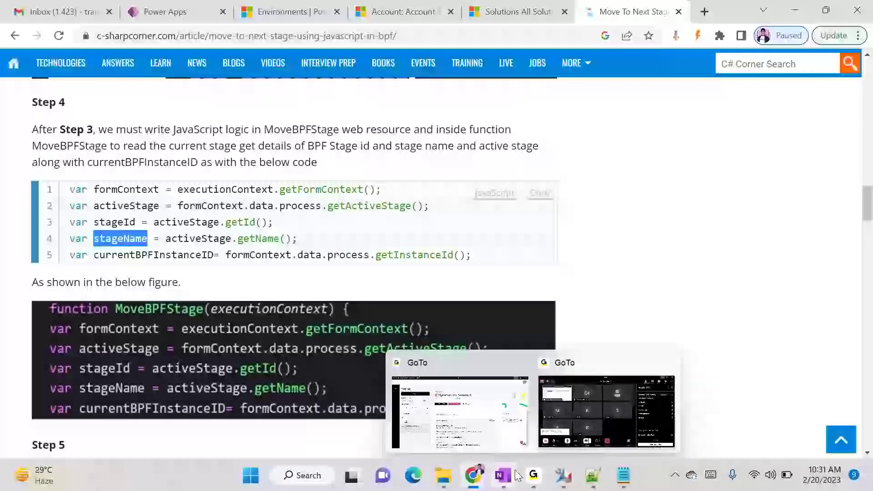
Compare the Hotel Booking record's Registration Process, Check-In and Check-Out stages with the option set values noted in Notepad.
left_click(473, 475)
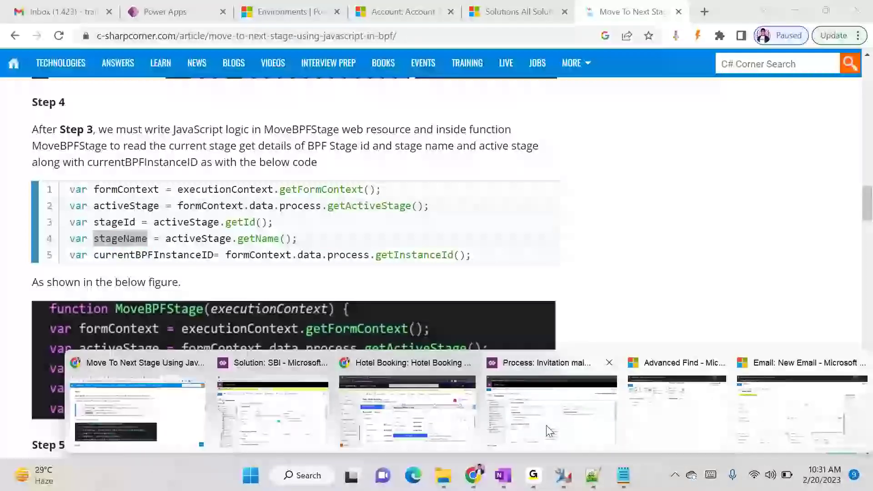
left_click(448, 403)
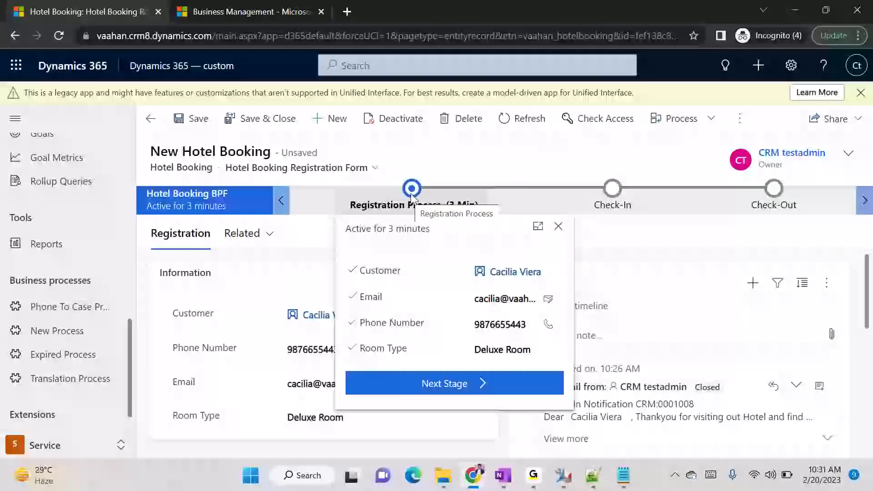
left_click(623, 475)
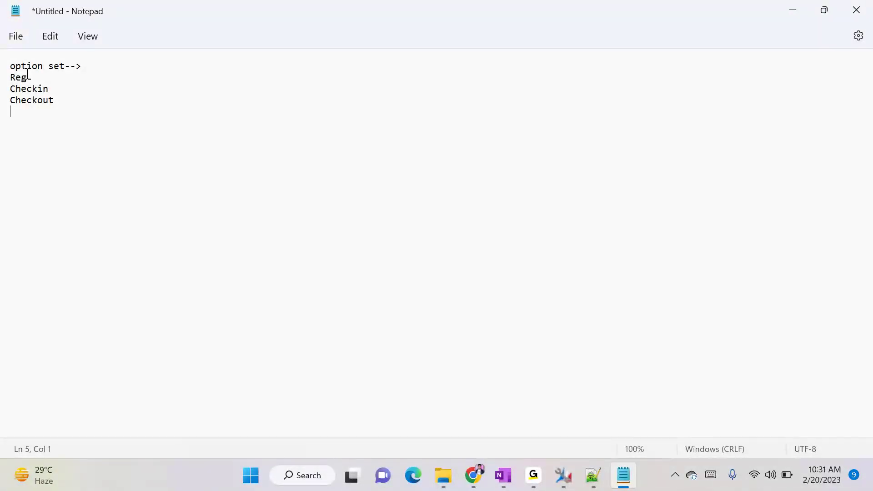
left_click(802, 16)
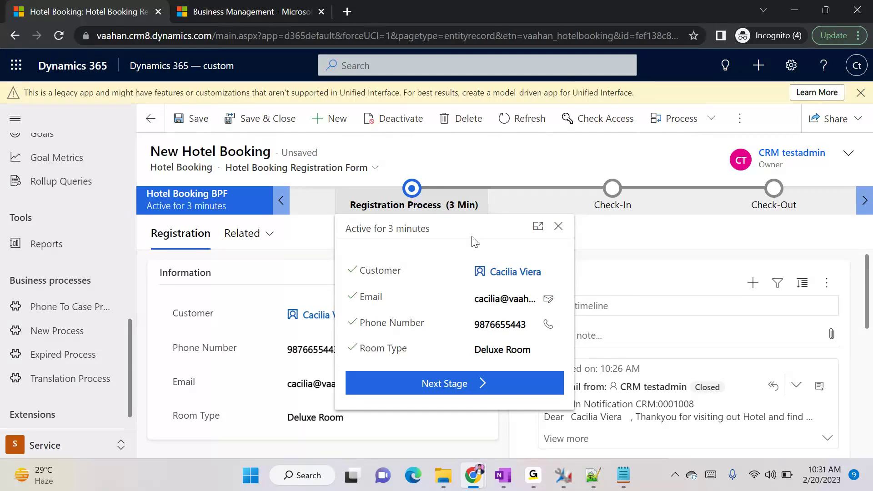
left_click(623, 475)
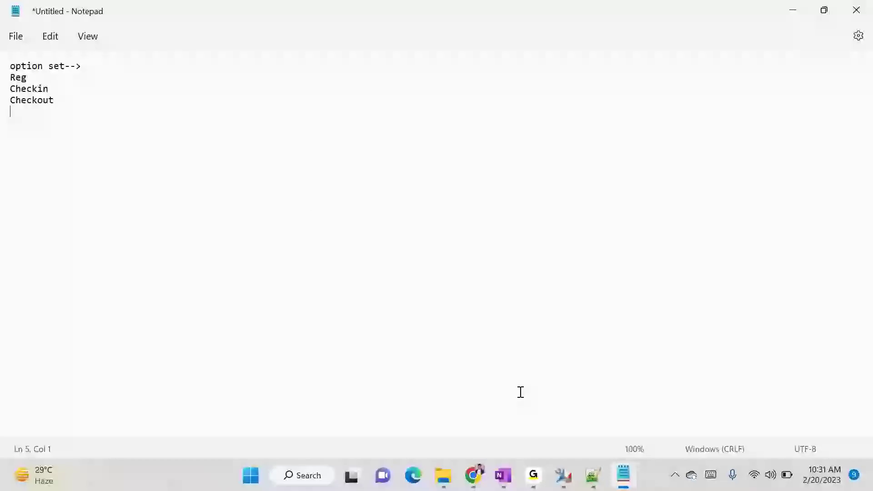
left_click(60, 87)
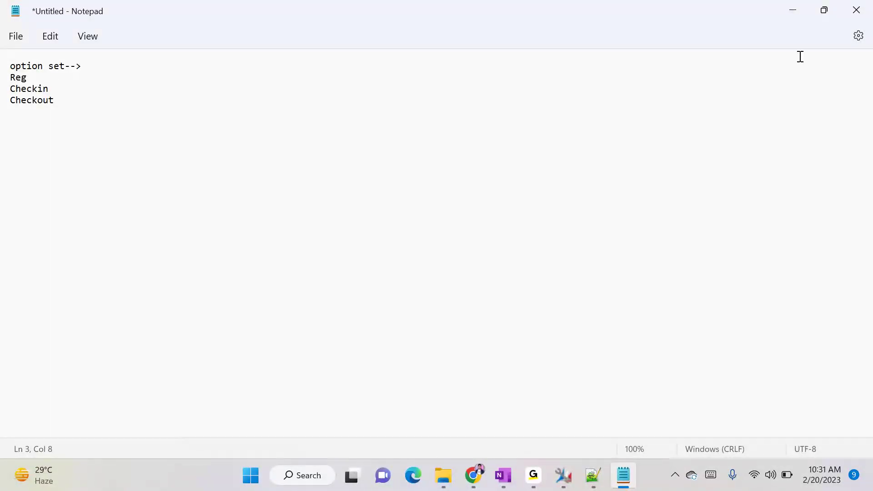
left_click(799, 12)
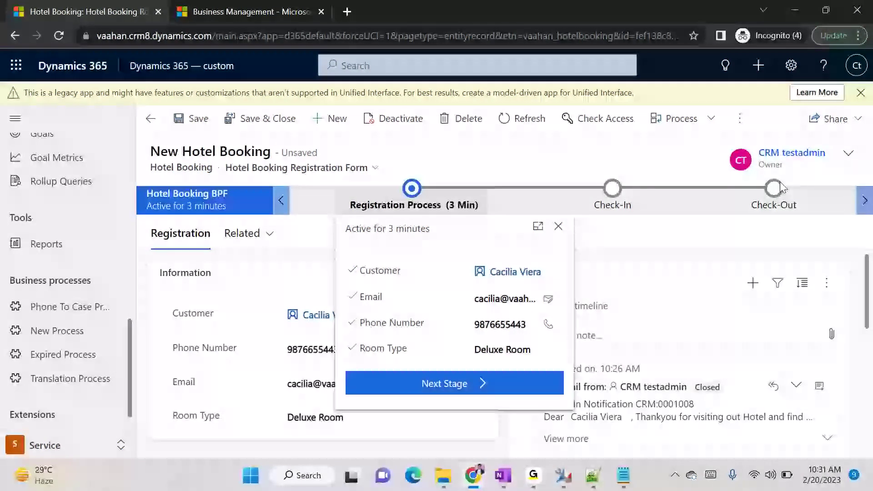
left_click(623, 475)
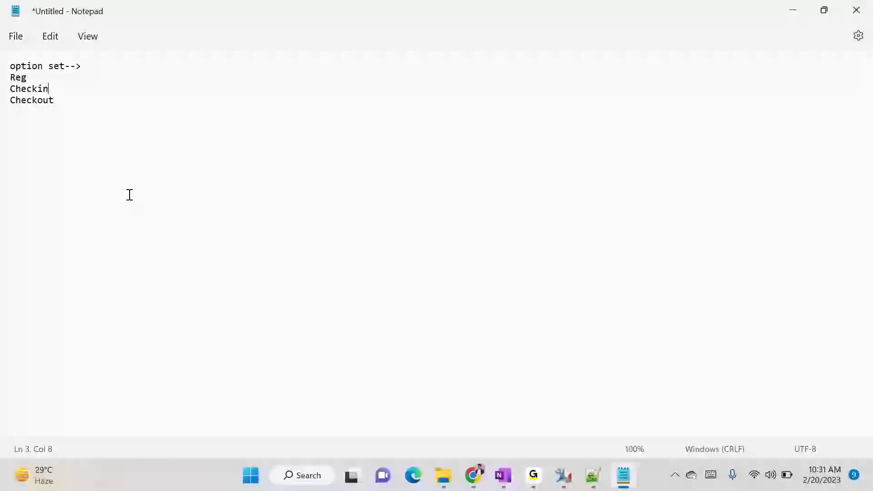
left_click(65, 101)
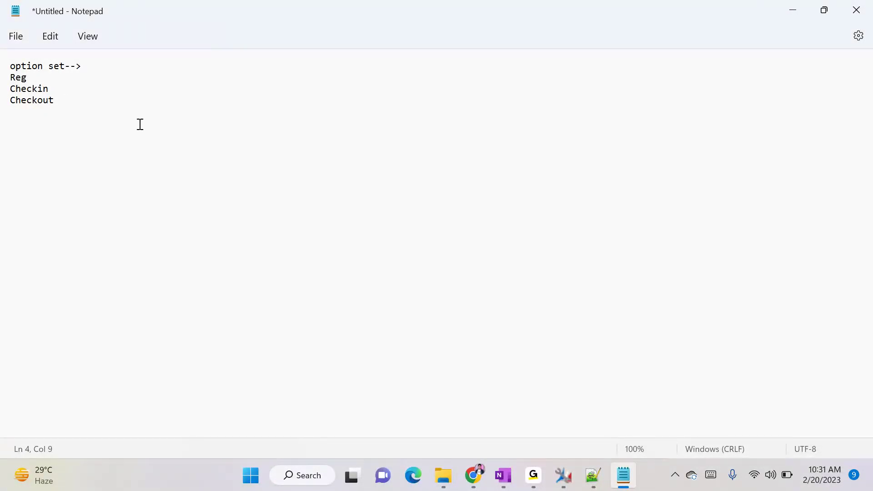
Switch to the "Invitation mail to Customer_Check-In" process window and deactivate the workflow.
mouse_move(475, 473)
left_click(544, 434)
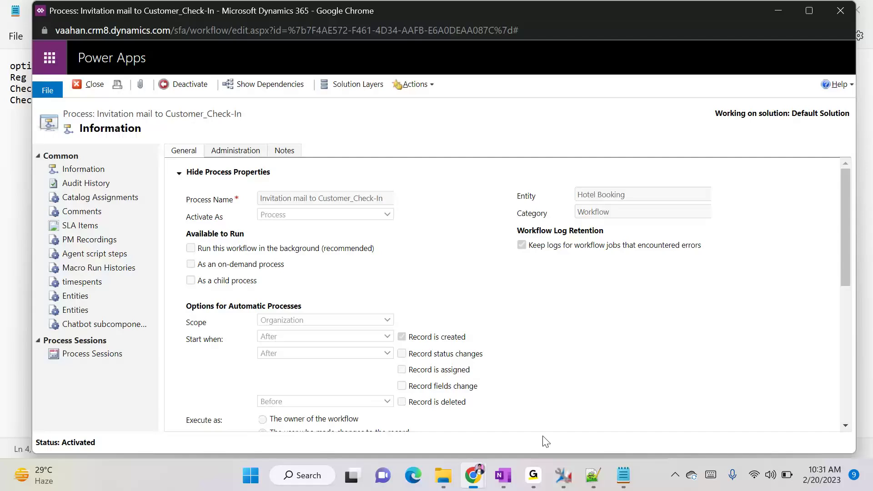
left_click(174, 85)
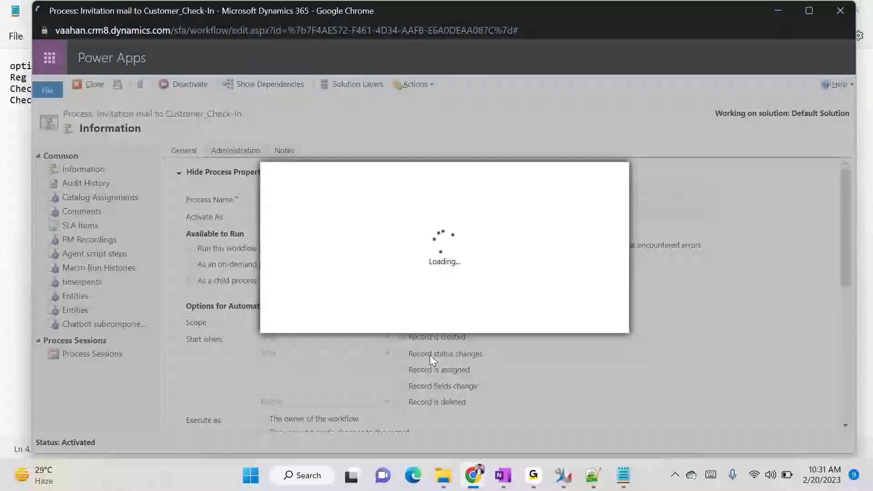
left_click(520, 317)
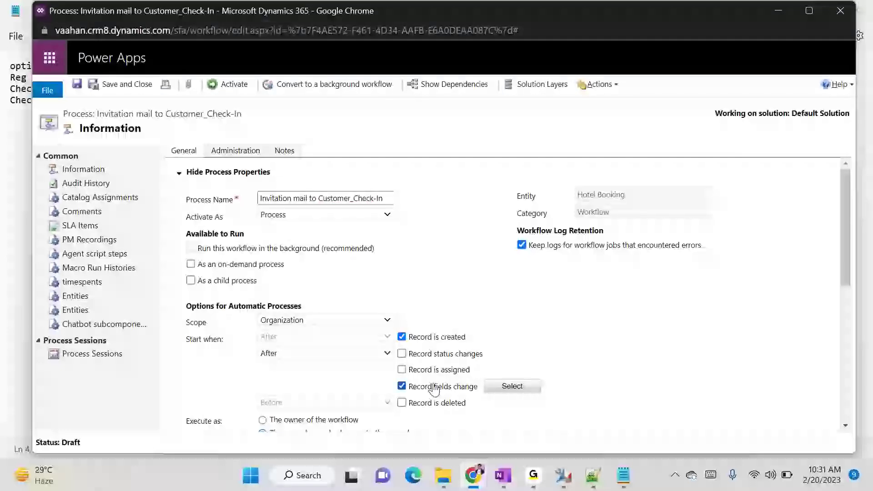
Review the fields the workflow can monitor for changes, consulting the option set notes in Notepad.
left_click(495, 388)
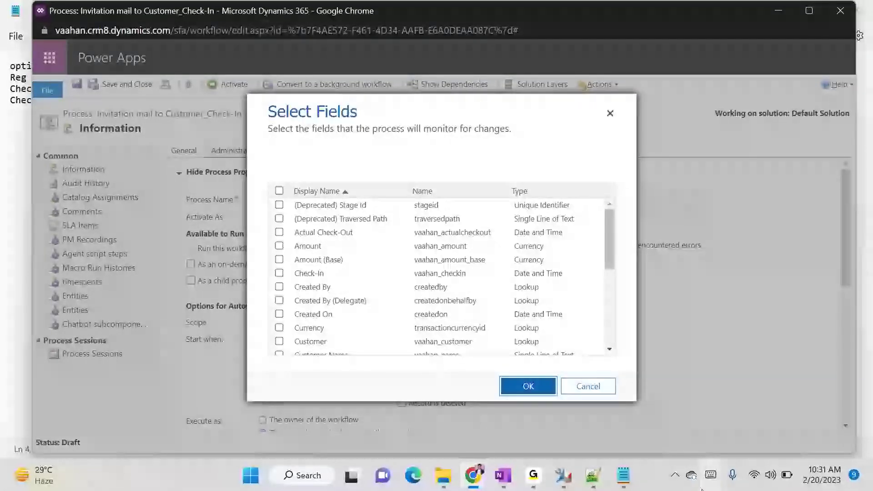
left_click(624, 475)
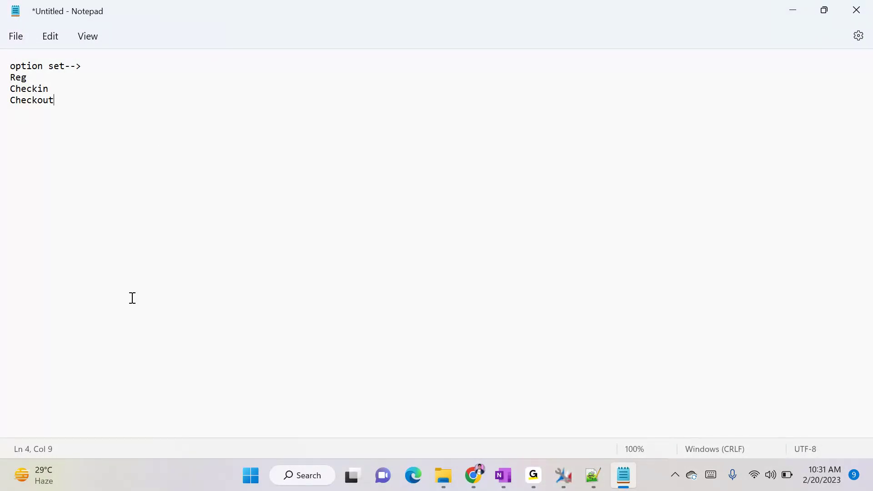
left_click(794, 14)
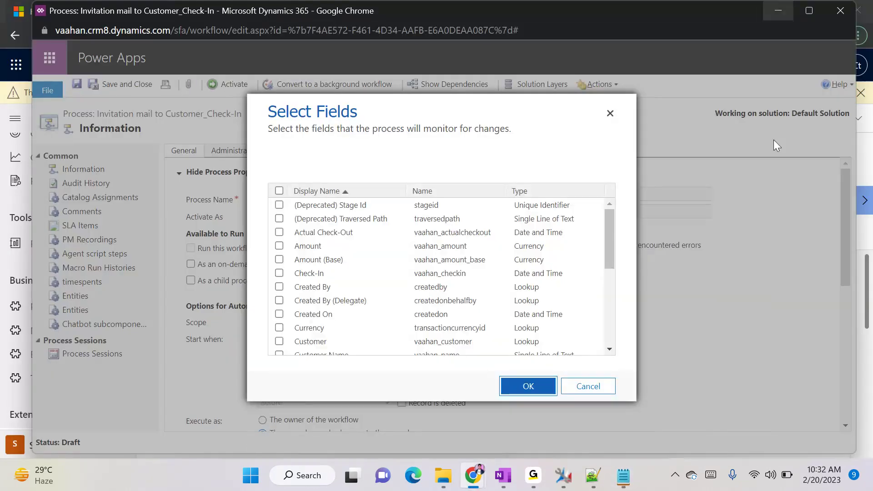
left_click(588, 386)
Add a Check Condition step below the Check-In Notification mail step, consulting the Reg and Checkin values in Notepad.
scroll(598, 390, "down", 5)
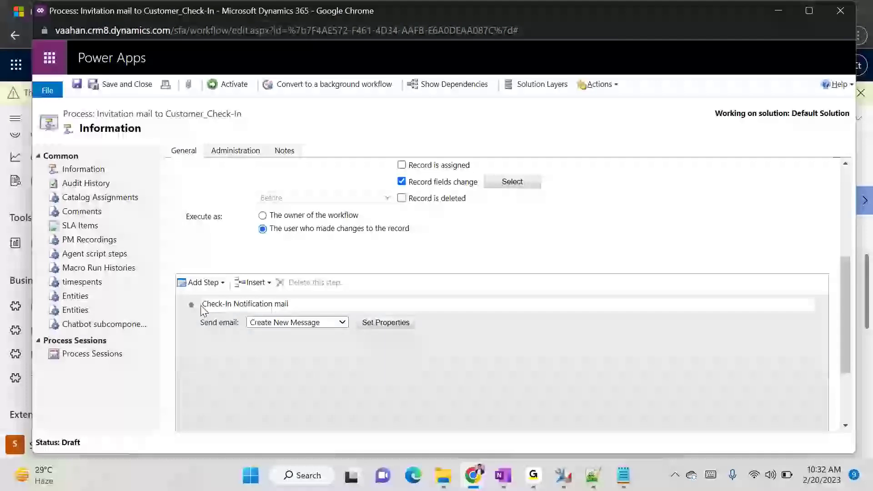
left_click(208, 286)
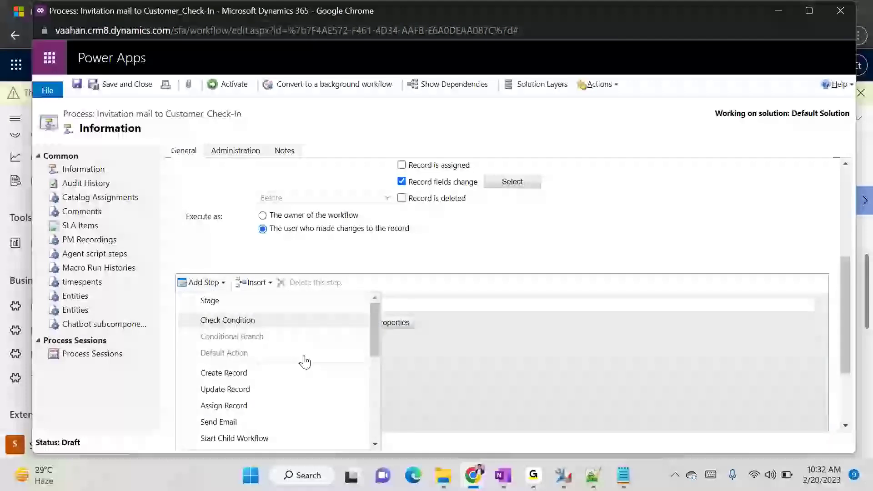
left_click(624, 475)
left_click_drag(49, 88, 10, 76)
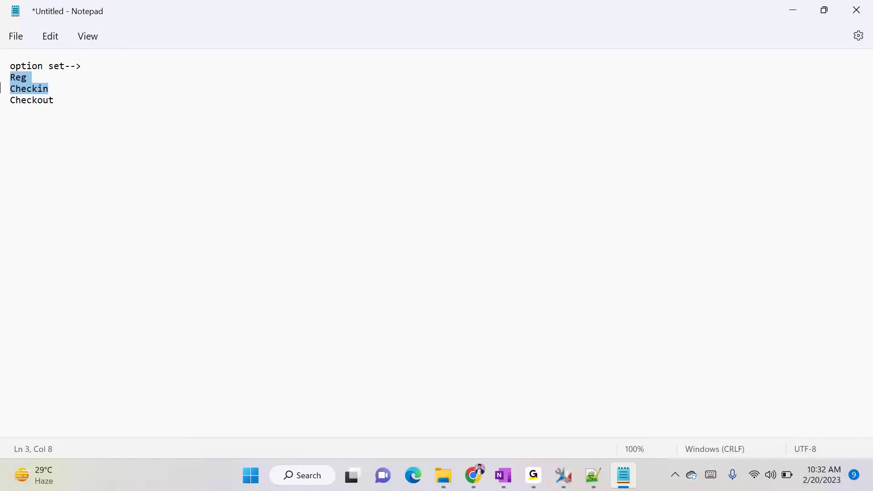
left_click(793, 9)
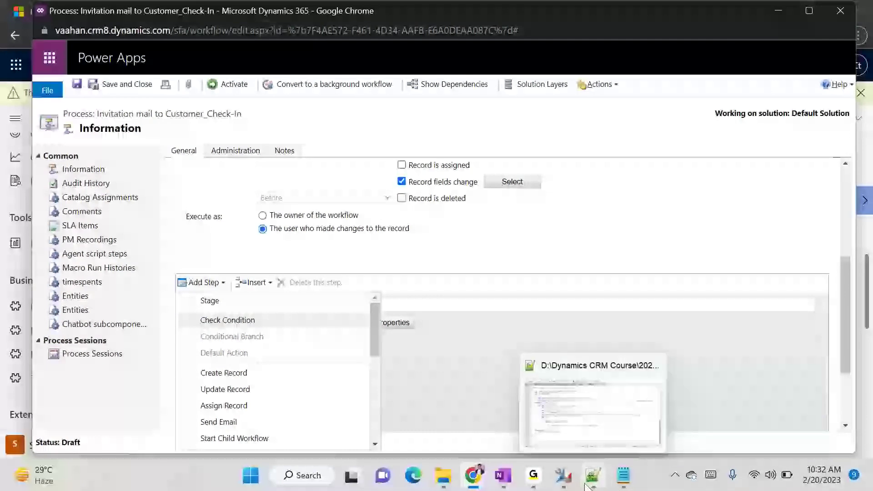
mouse_move(545, 485)
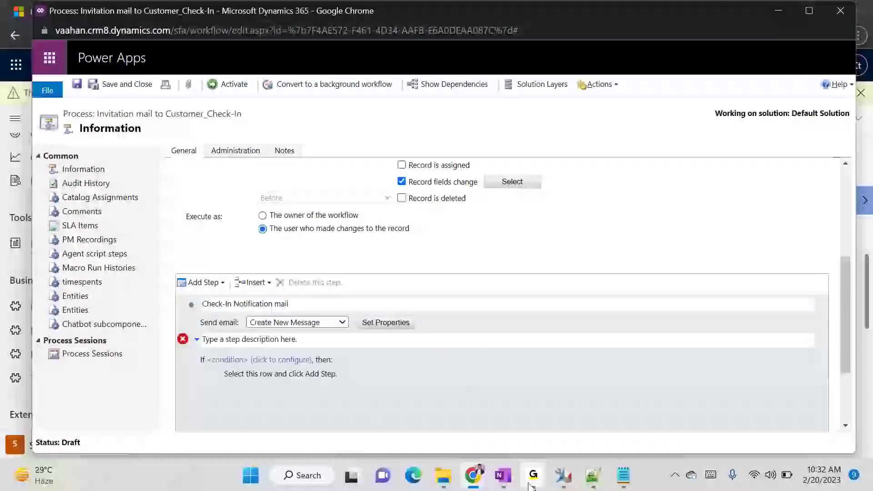
left_click(565, 402)
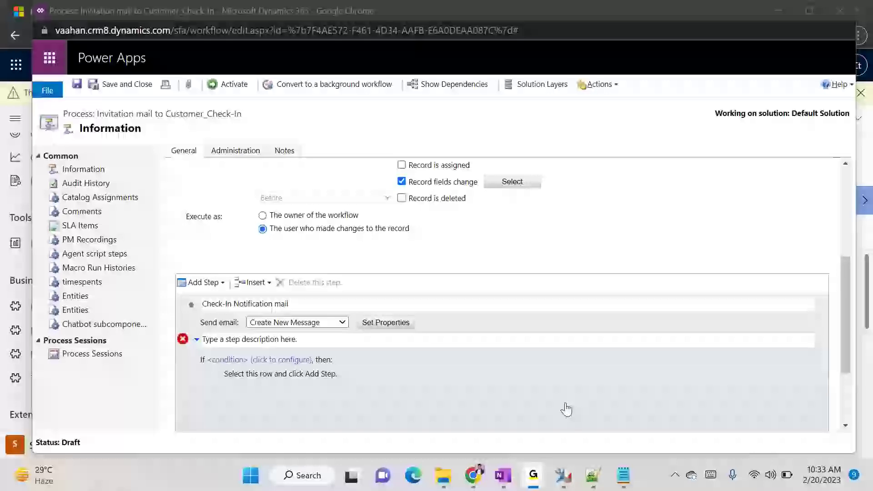
Switch to Notepad and review the option set values Reg, Checkin and Checkout.
left_click(802, 10)
left_click(801, 13)
left_click(593, 475)
left_click(623, 476)
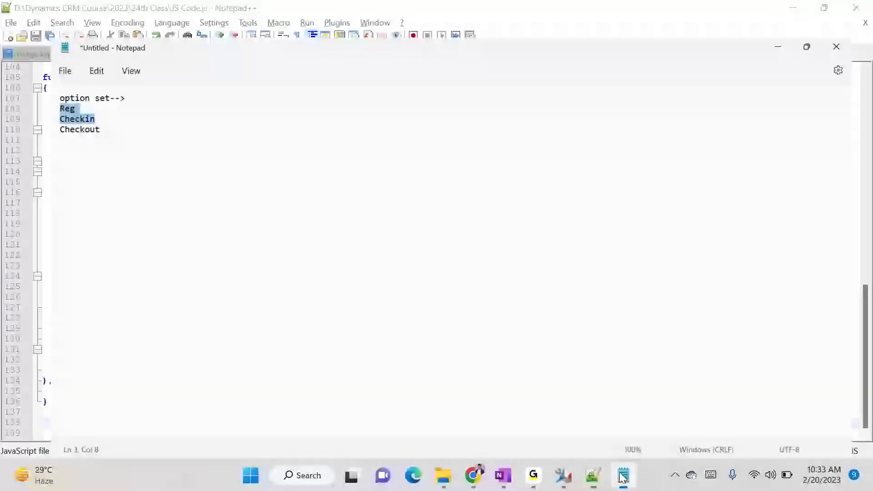
left_click(13, 66)
left_click_drag(11, 77, 31, 72)
left_click(60, 99)
triple_click(29, 102)
left_click(31, 78)
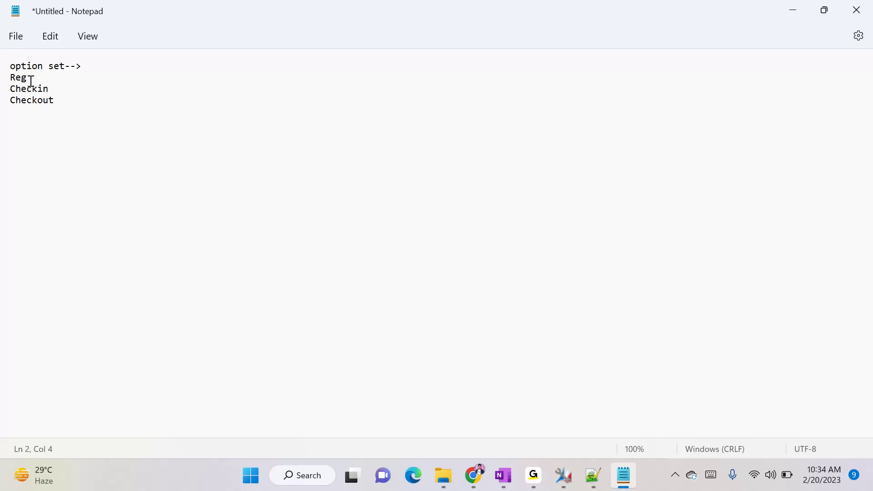
Return to the C# Corner article and highlight the Step 4 code lines from formContext through stageName.
mouse_move(492, 486)
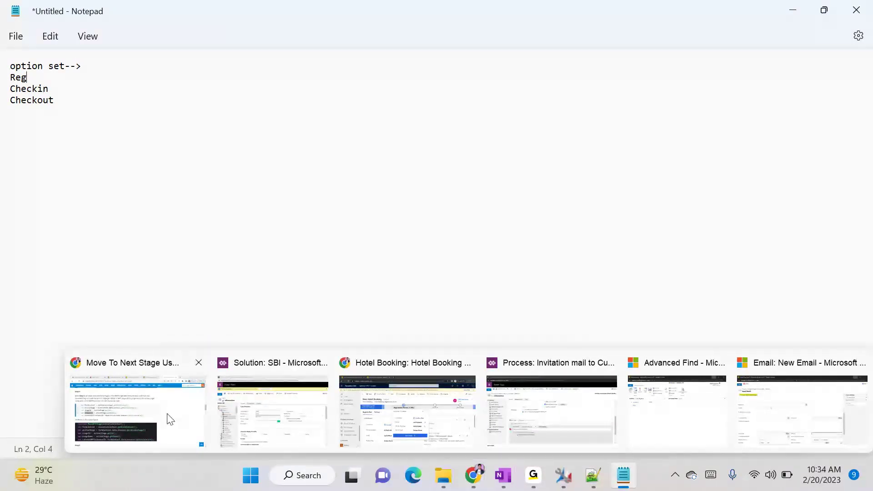
left_click(170, 419)
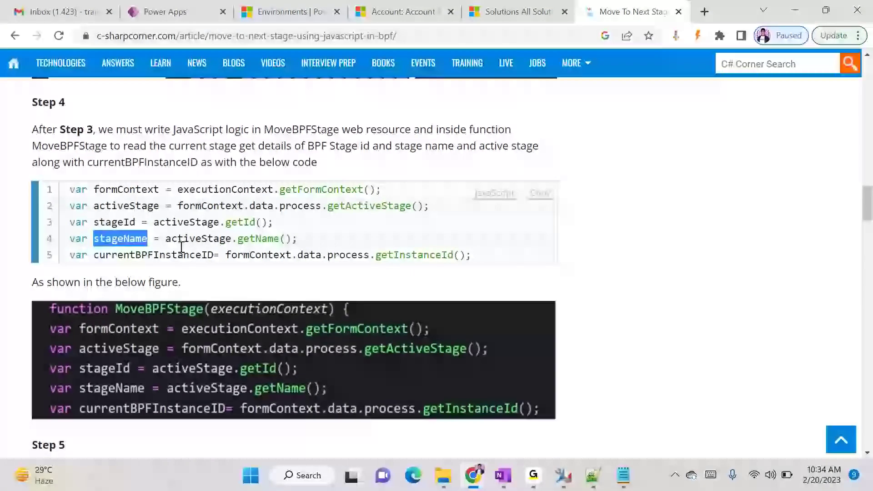
left_click_drag(70, 190, 317, 246)
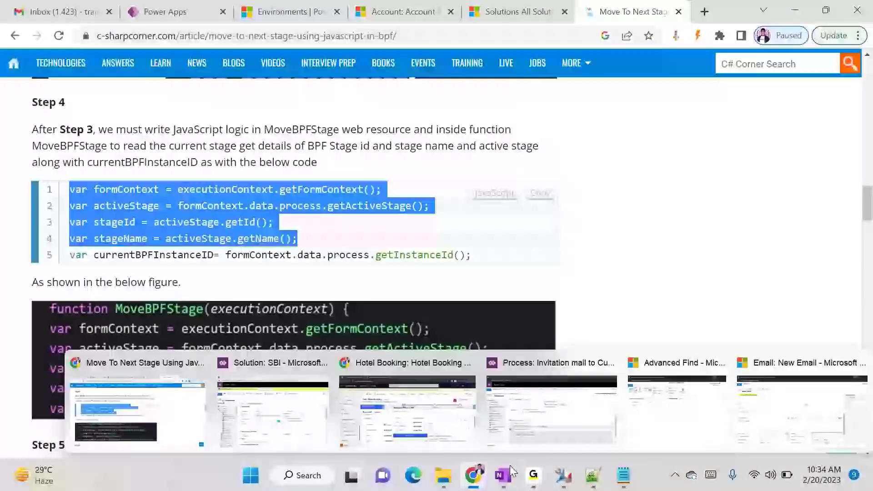
left_click(616, 398)
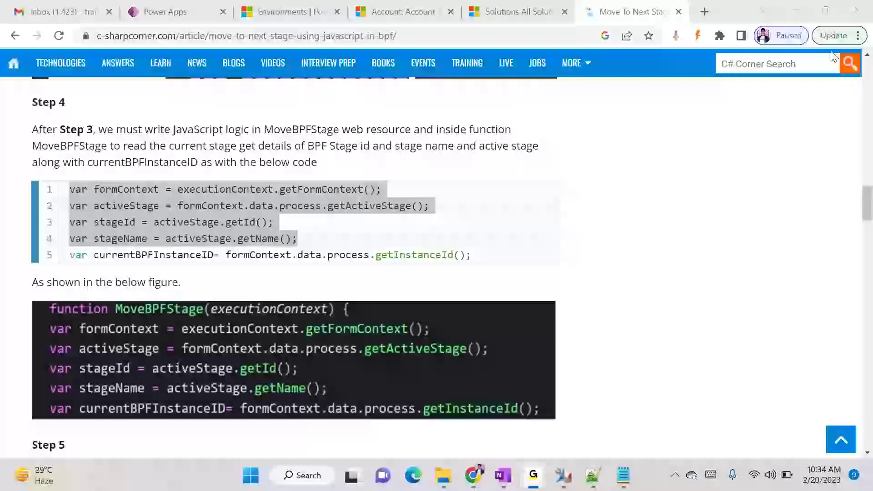
left_click(797, 10)
left_click(628, 289)
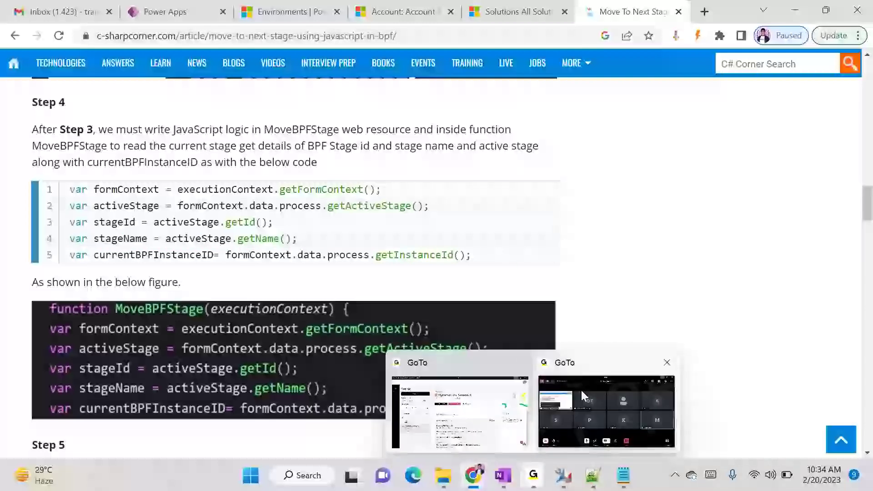
Switch to Notepad and replace all the option set notes with the heading "Translations:-".
left_click(795, 10)
left_click(350, 264)
key("Return")
key("Return")
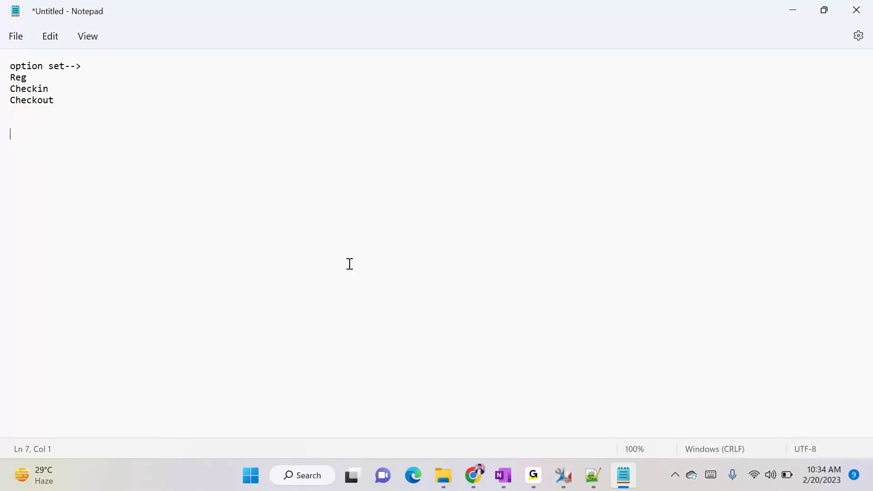
key("ctrl+a")
key("Return")
type("Translat")
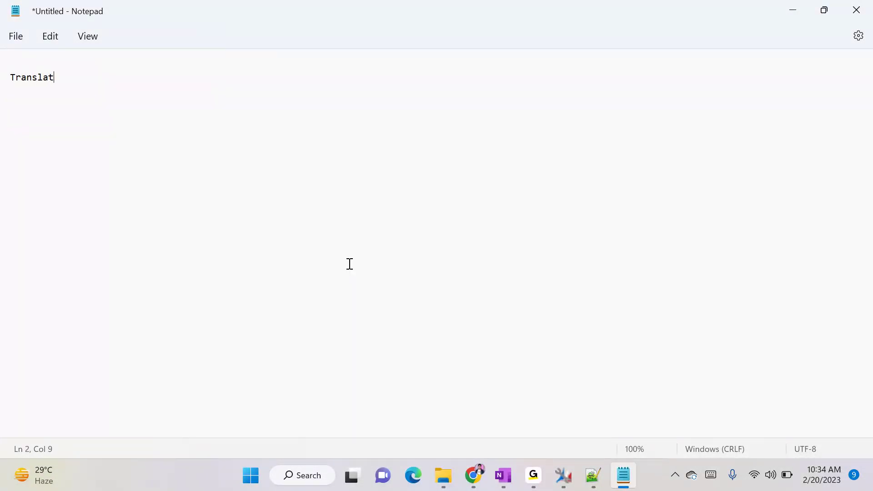
type("ions:-")
key("Return")
key("Return")
key("alt+Tab")
mouse_move(533, 475)
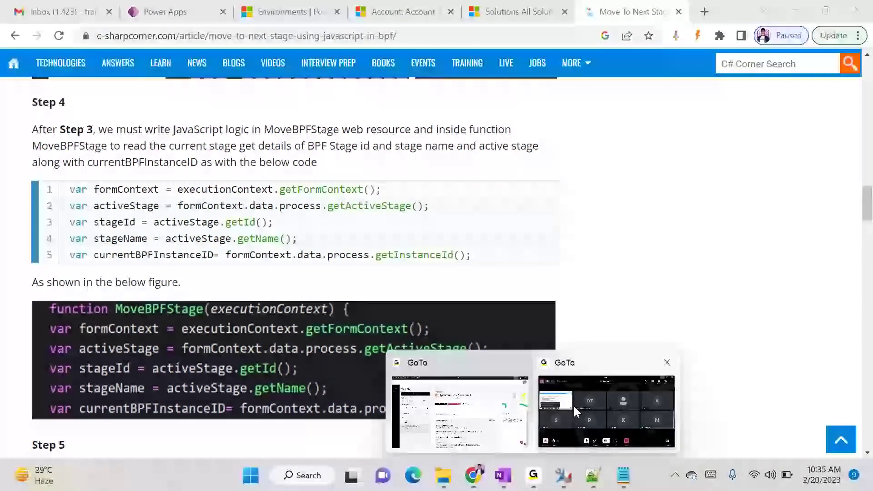
left_click(574, 406)
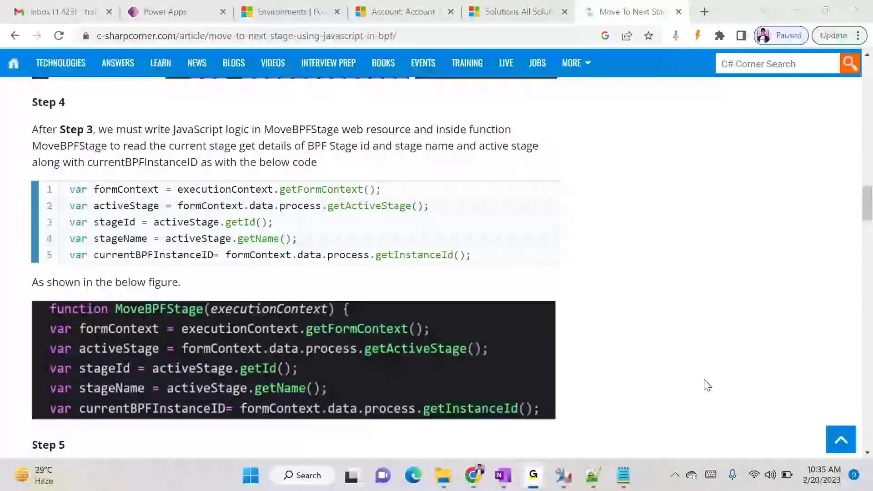
key("alt+Tab")
key("Tab")
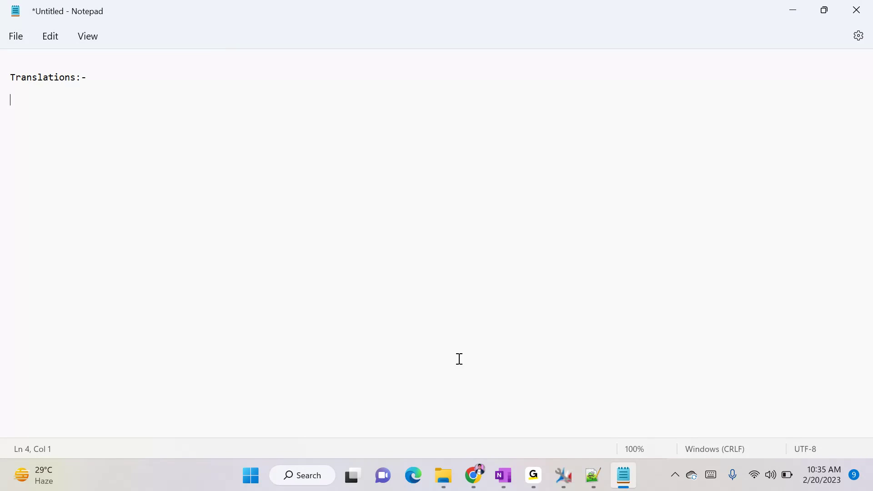
mouse_move(473, 475)
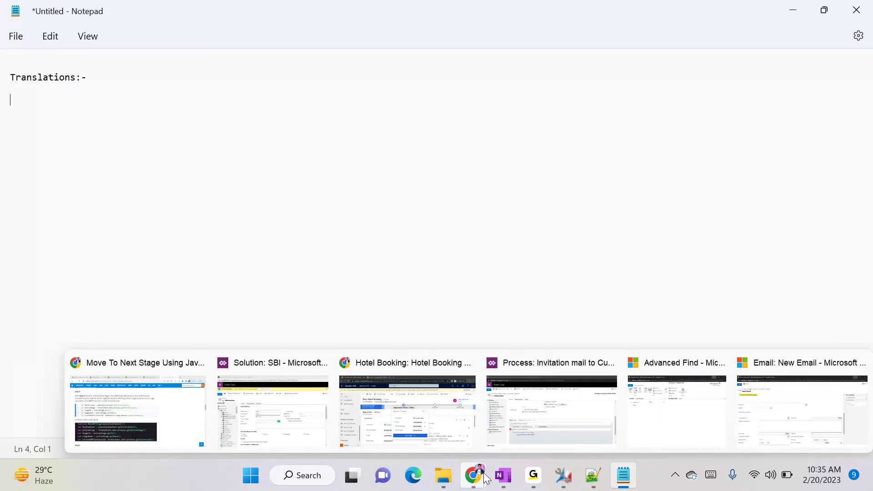
left_click(422, 409)
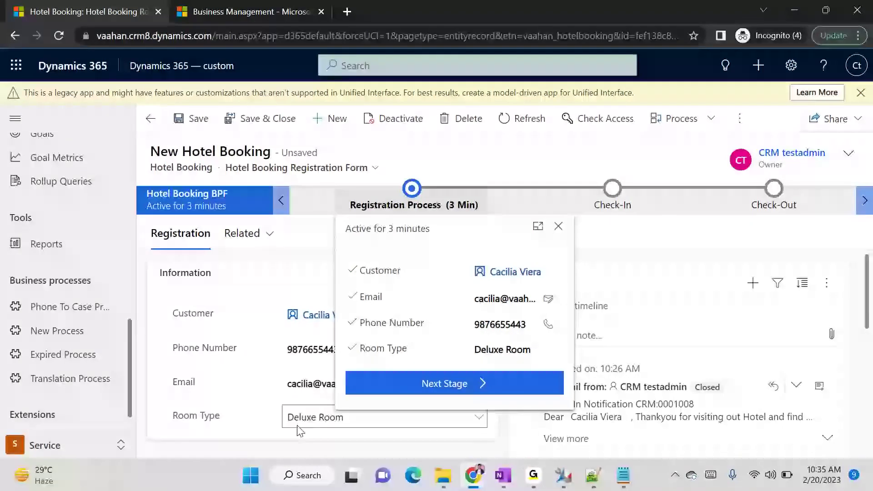
Close the C# Corner article in the browser and bring up the New Account form.
mouse_move(473, 477)
left_click(136, 407)
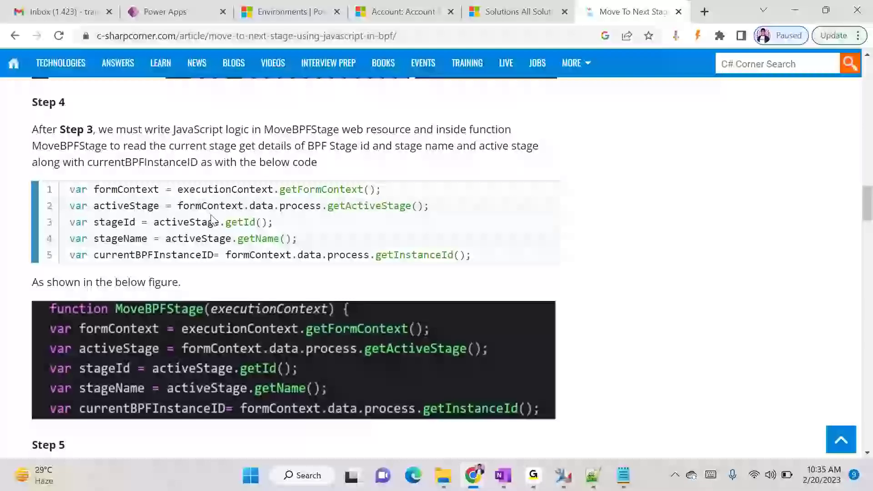
left_click(679, 11)
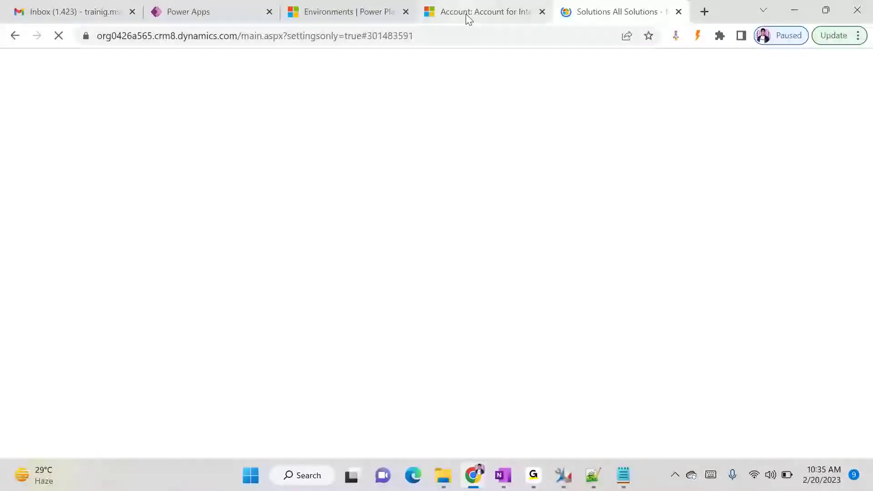
left_click(467, 18)
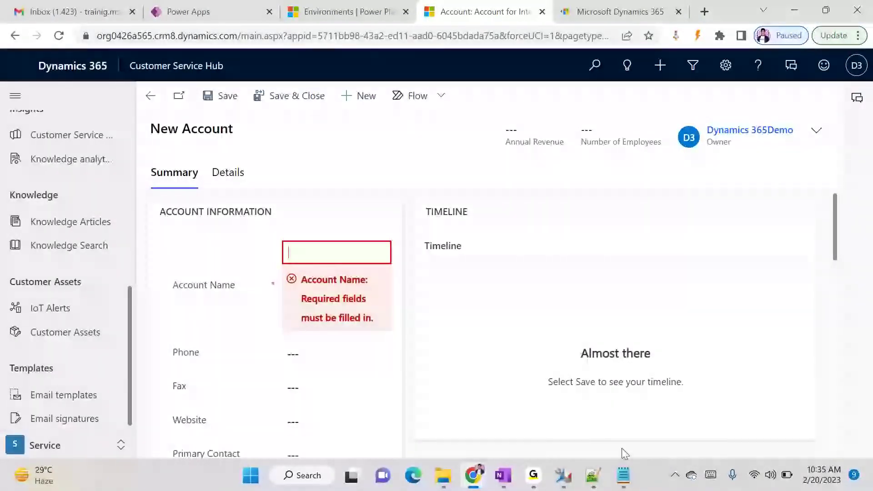
Switch to Notepad and list French, German, Chineese and Arabic on separate lines under the Translations heading.
left_click(623, 476)
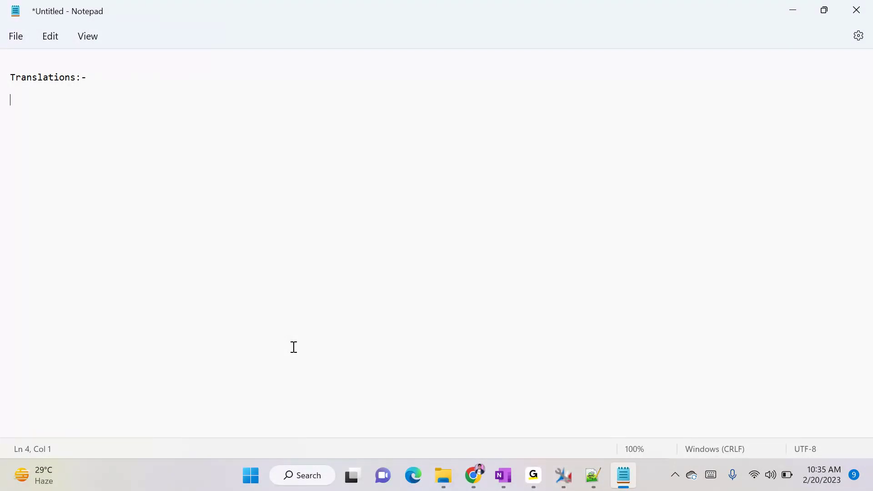
type("French German Chinee")
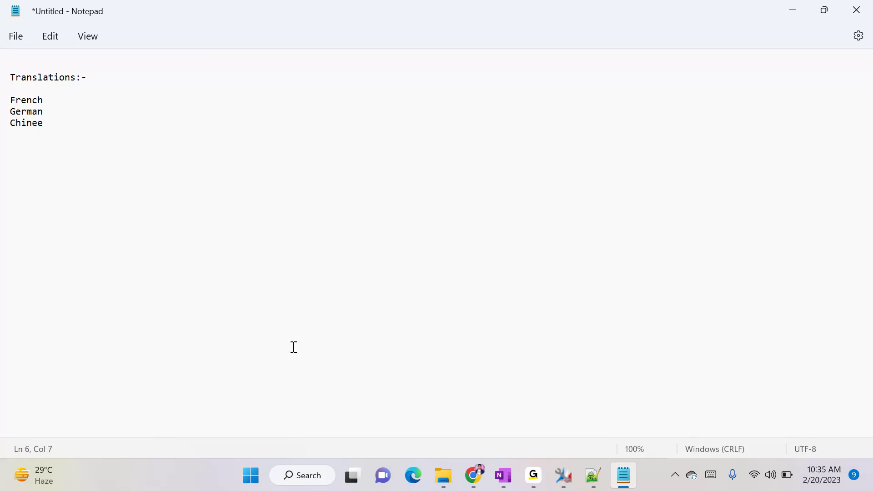
type("se Arabic")
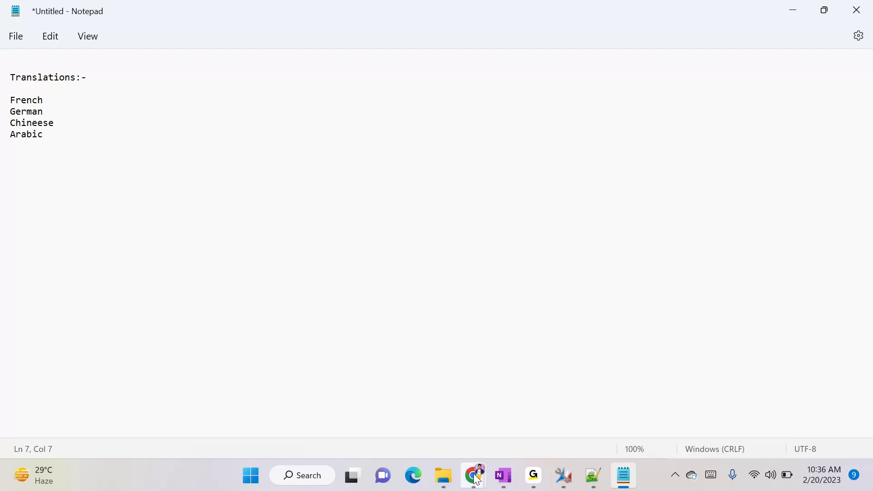
Return to the Dynamics 365 solutions page in Chrome, go to the Administration settings and open Languages.
mouse_move(474, 475)
left_click(172, 425)
left_click(588, 17)
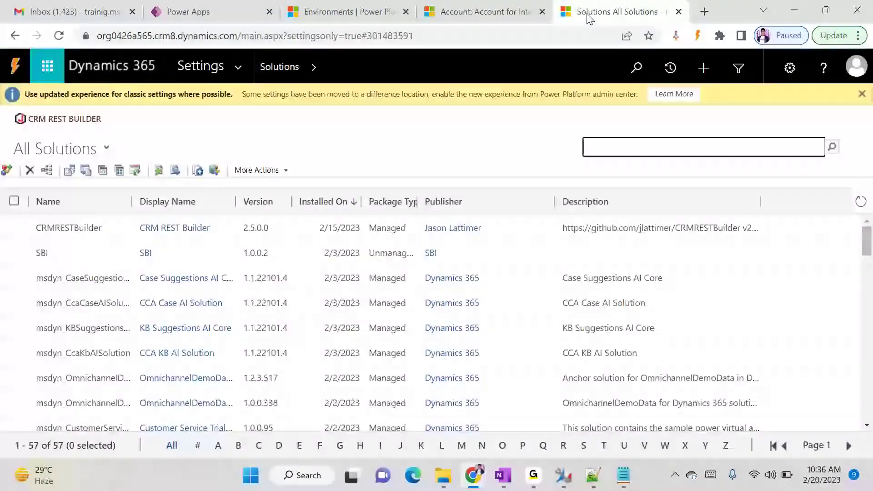
left_click(238, 67)
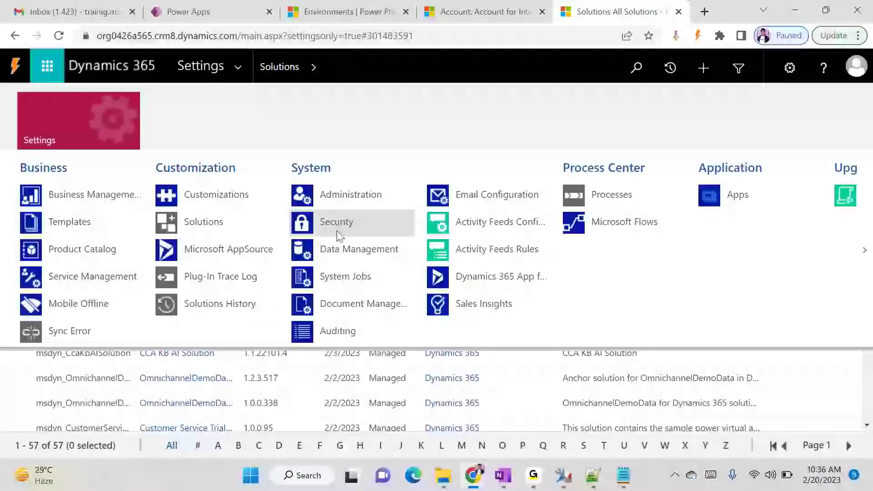
left_click(334, 196)
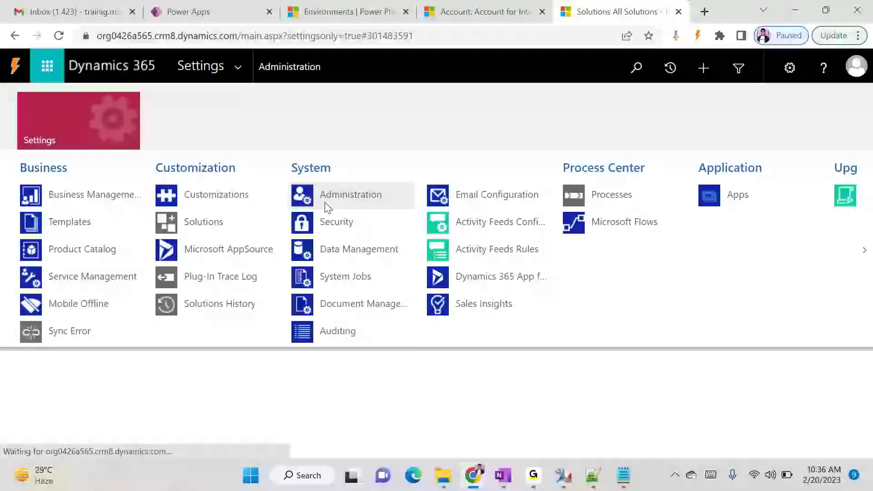
left_click(83, 240)
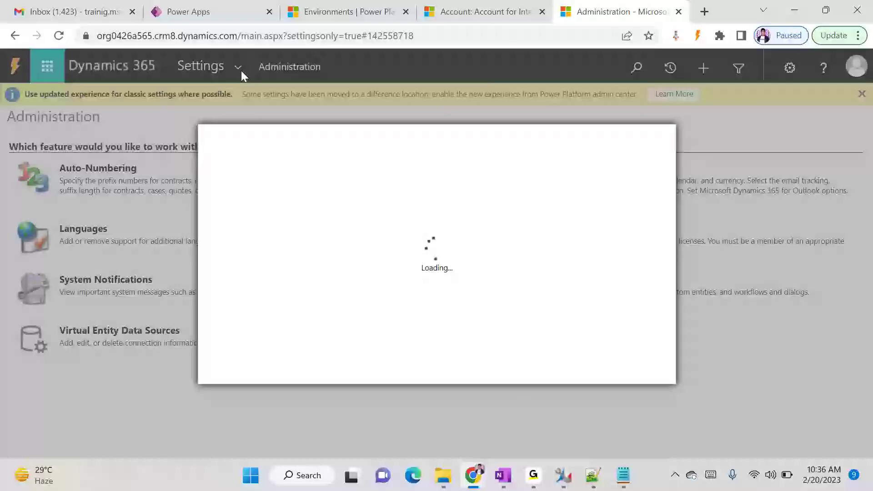
left_click(368, 34)
left_click(370, 33)
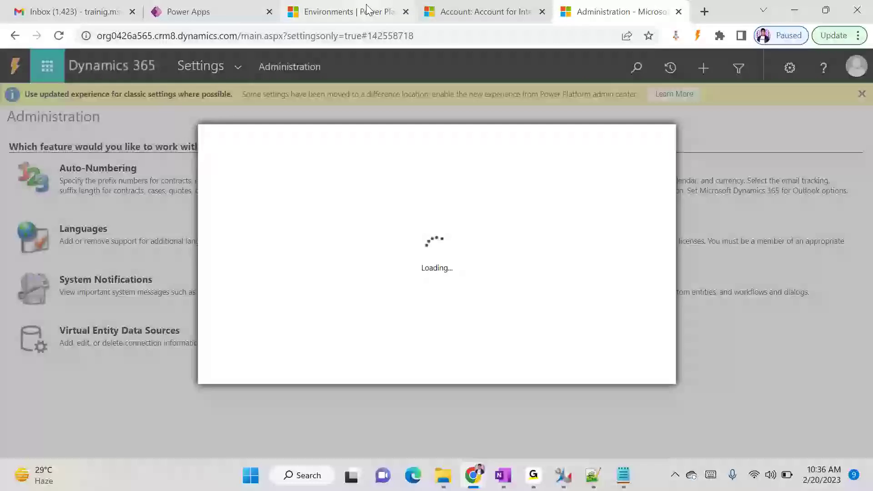
From the New Account form, search the available apps for "sales" and open the Dynamics 365 — custom app.
left_click(455, 11)
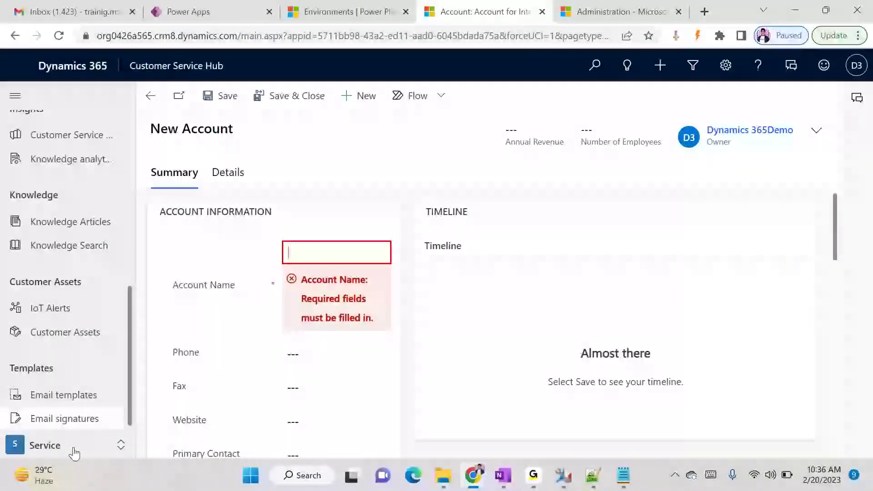
left_click_drag(130, 340, 117, 444)
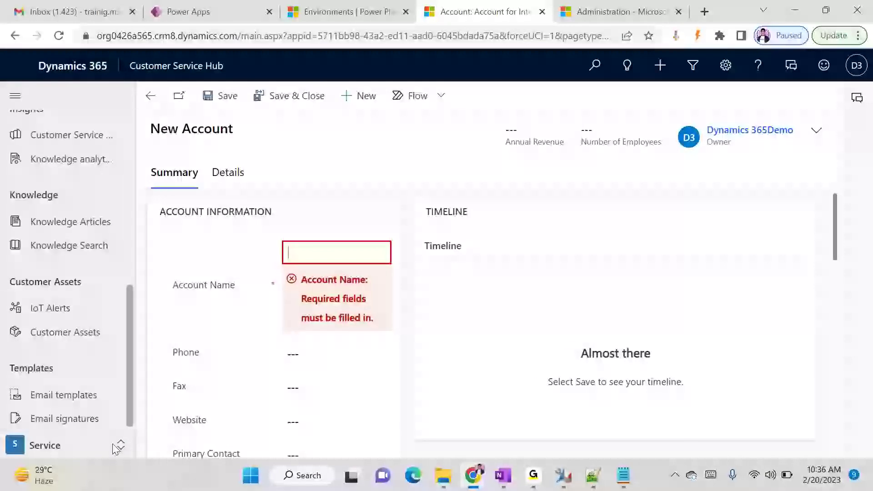
left_click(186, 68)
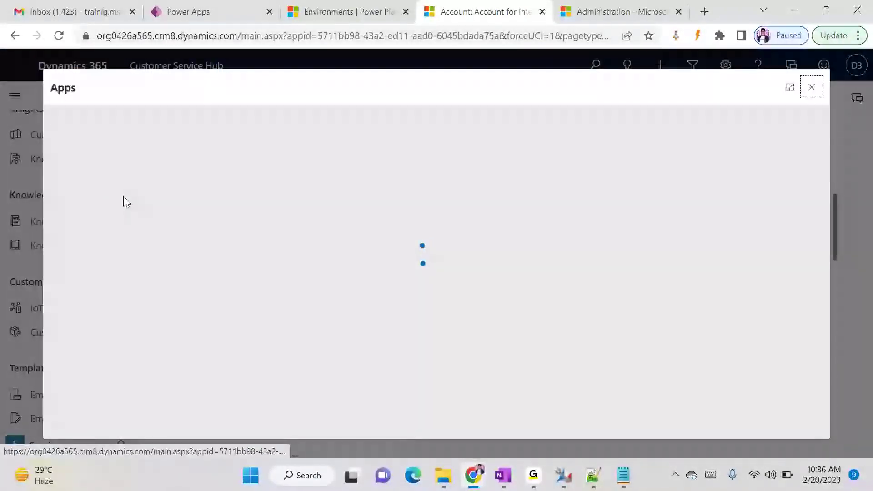
type("sales")
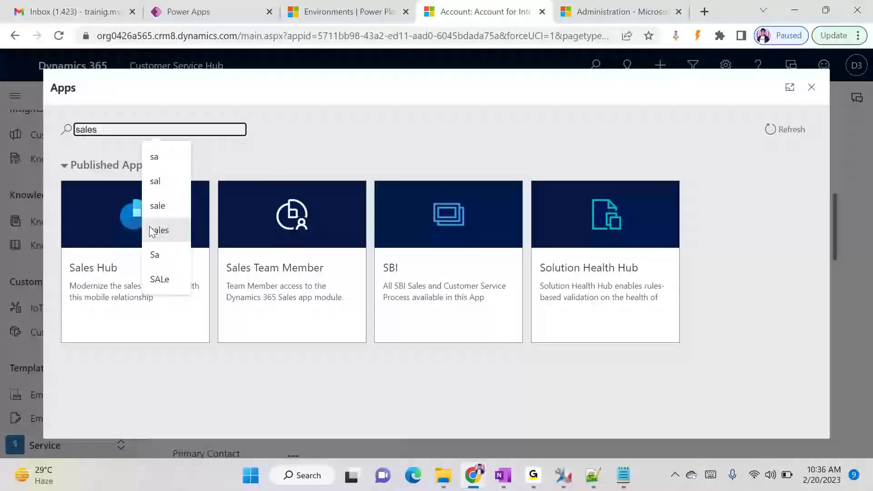
left_click(114, 237)
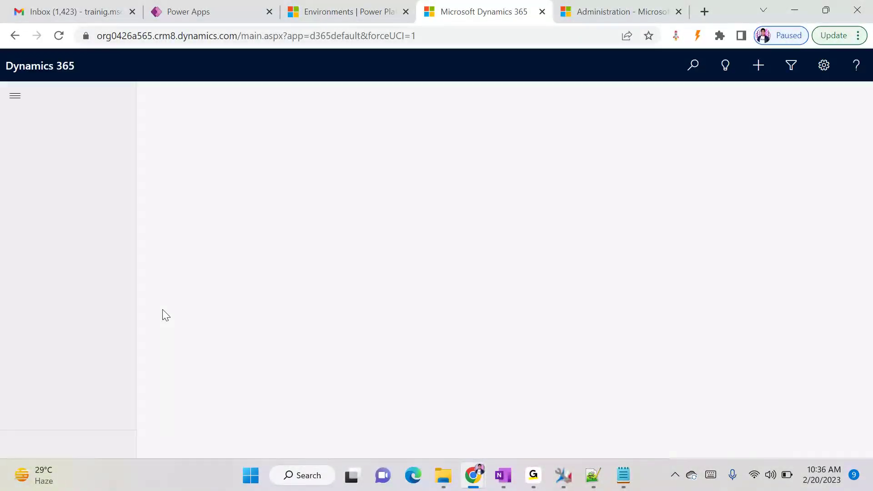
scroll(114, 409, "down", 6)
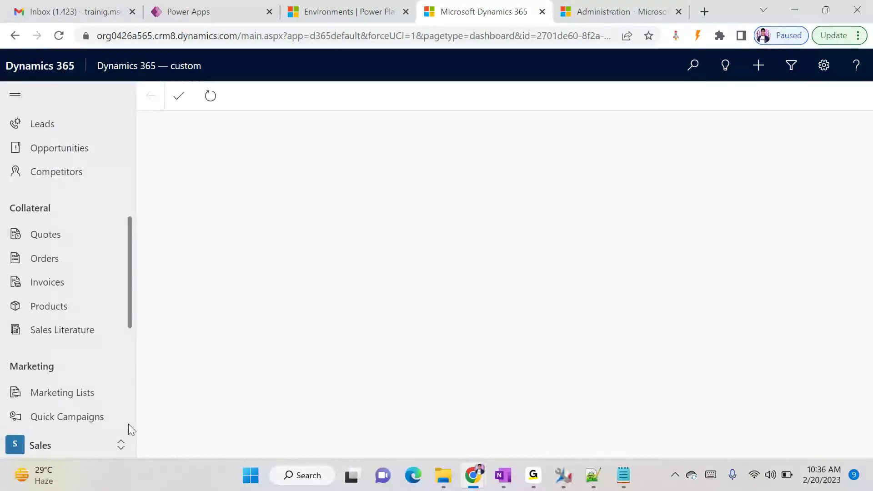
left_click(65, 442)
left_click(202, 351)
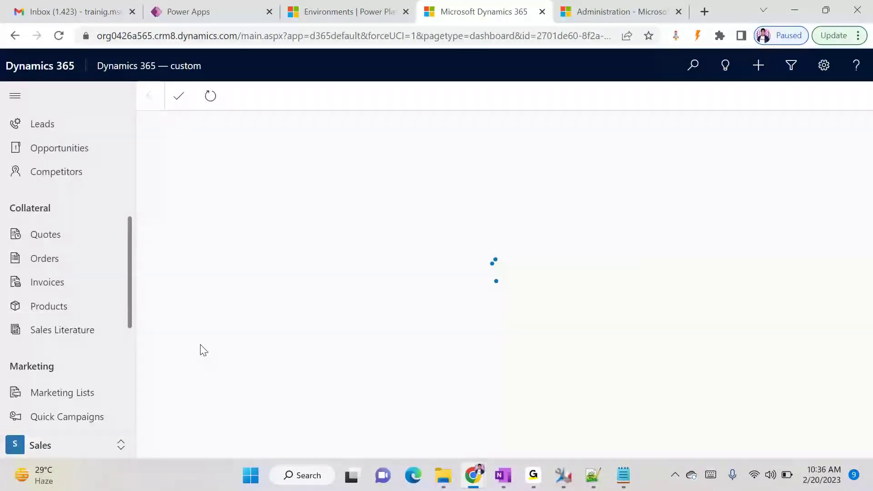
Switch to the SBI app and start a new Loan record.
left_click(178, 69)
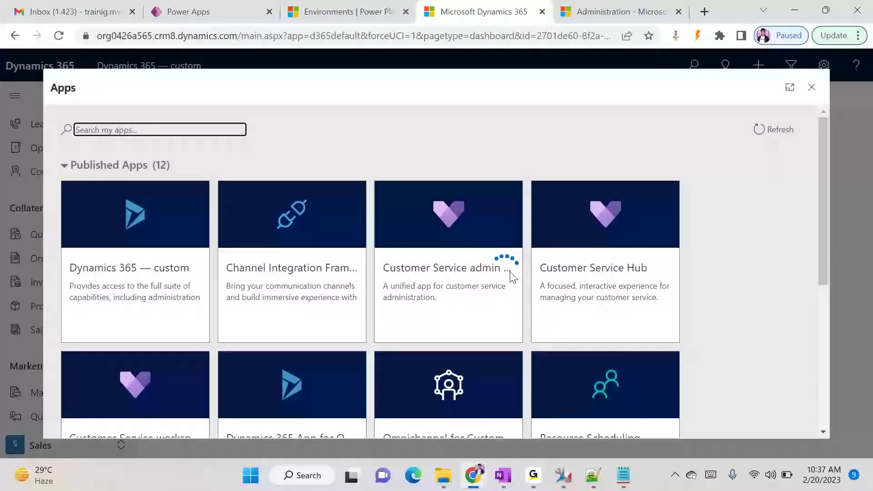
scroll(455, 296, "down", 5)
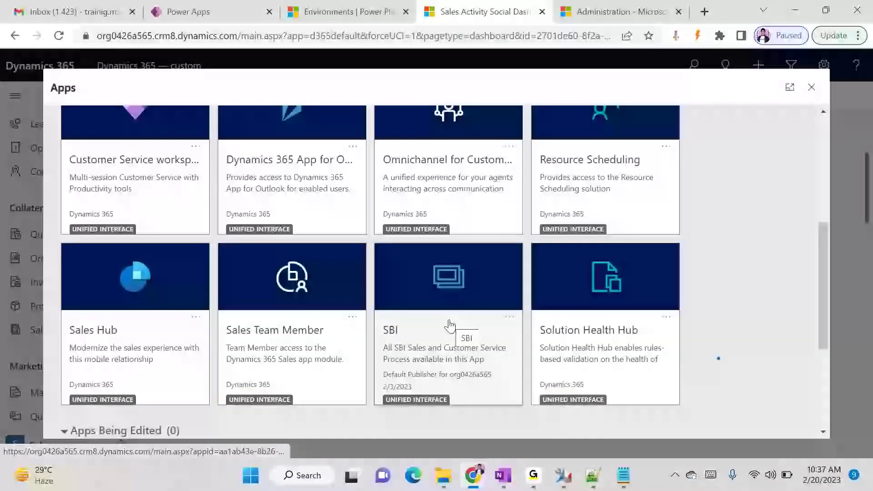
left_click(449, 325)
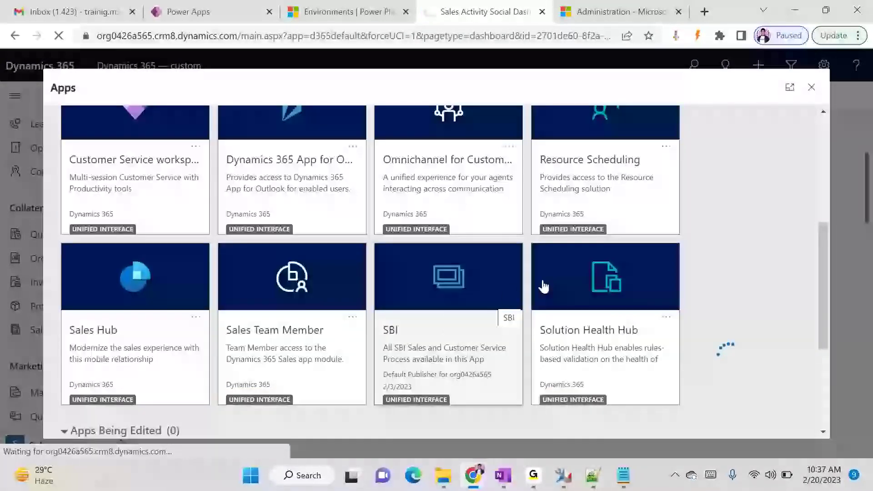
left_click(605, 12)
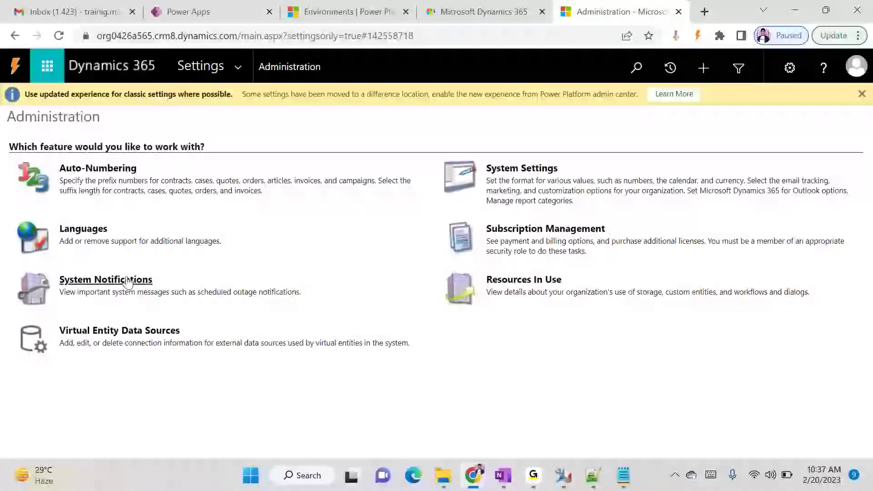
left_click(451, 10)
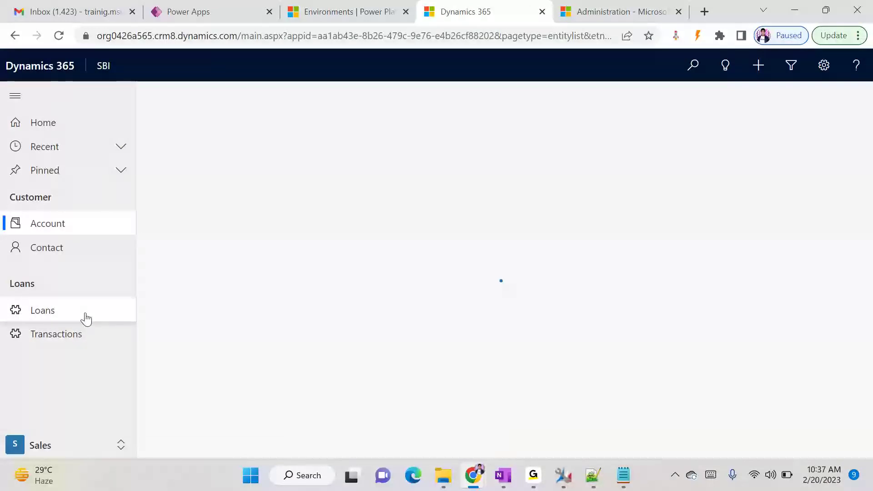
left_click(71, 319)
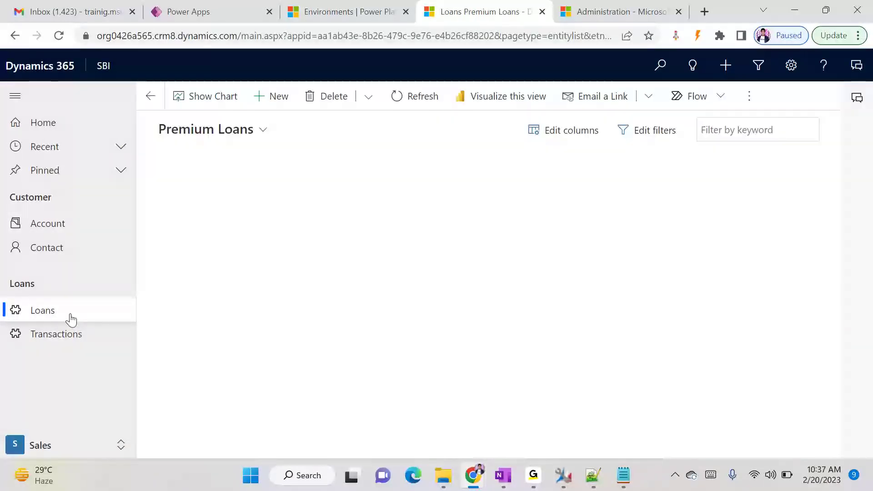
left_click(274, 95)
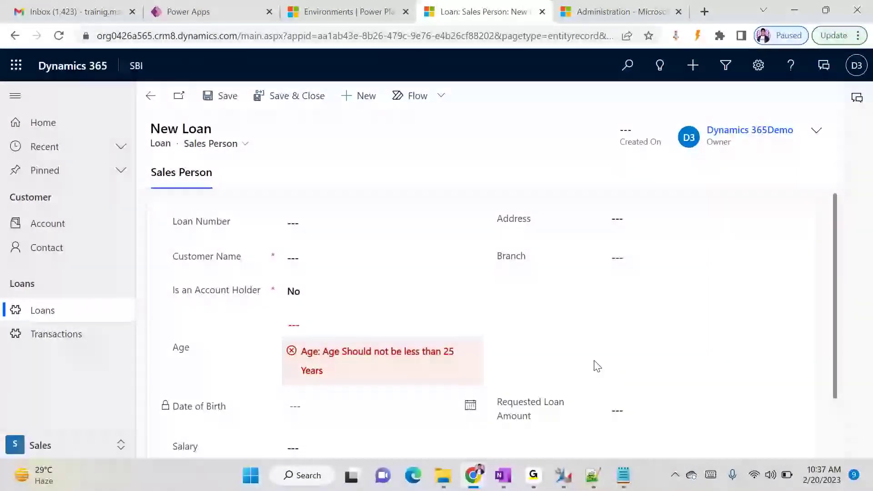
left_click(758, 65)
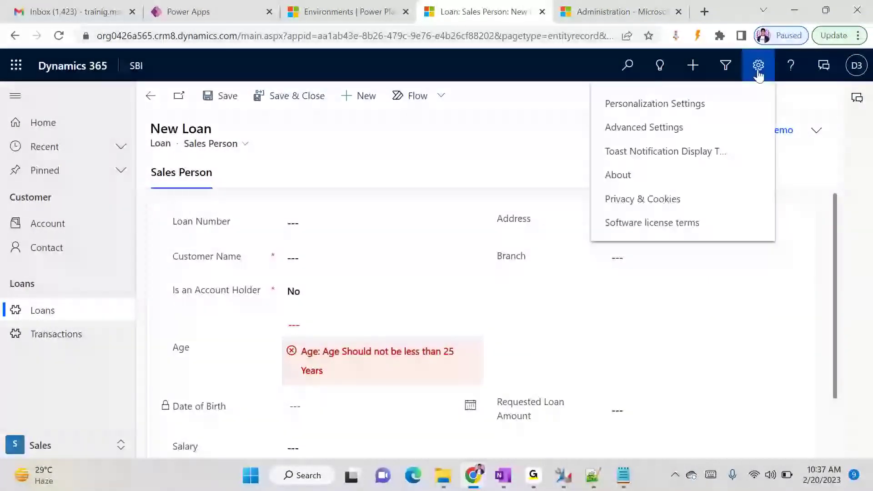
left_click(684, 106)
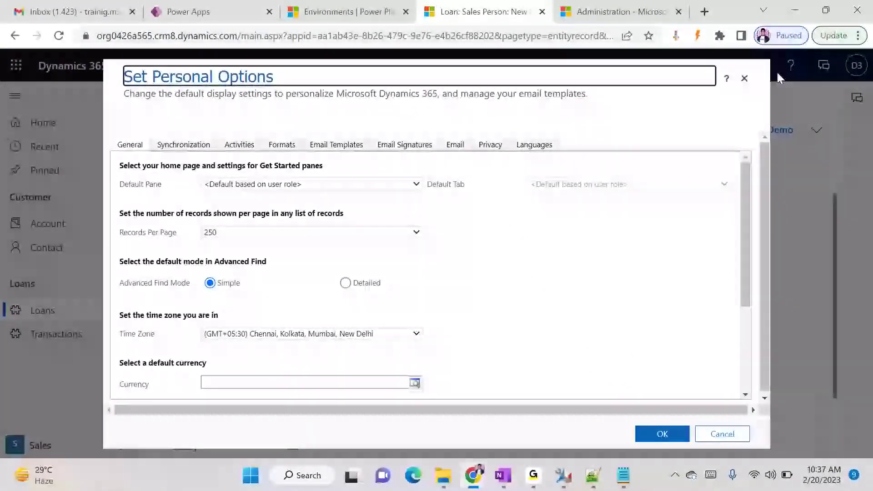
left_click(744, 78)
Open the personalization settings from the Loan form, look through the general options and show the Languages preferences.
left_click(759, 66)
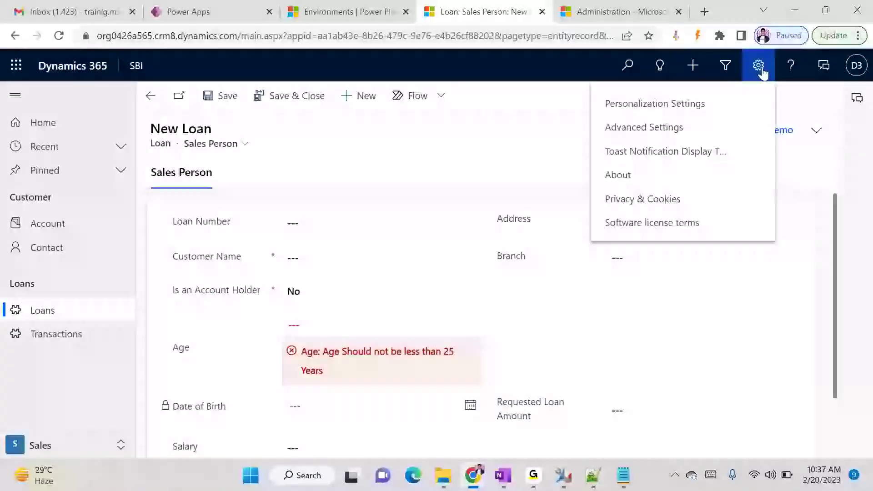
left_click(687, 106)
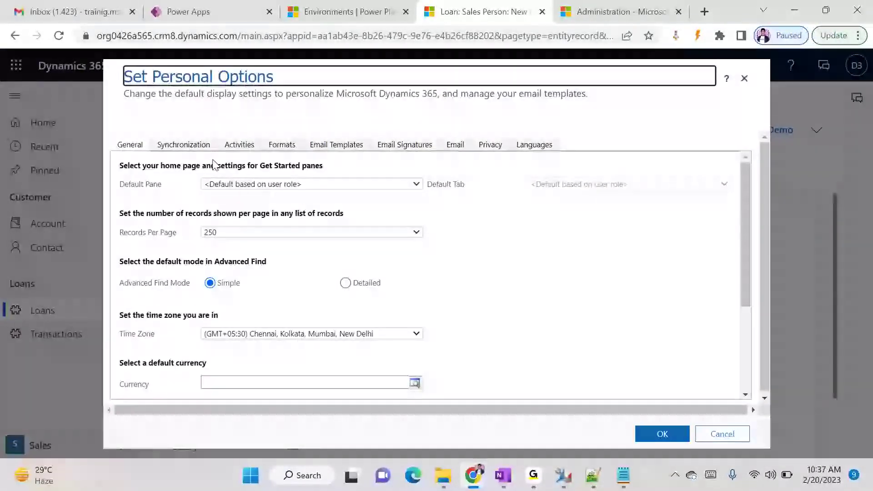
scroll(408, 287, "down", 3)
scroll(408, 286, "down", 3)
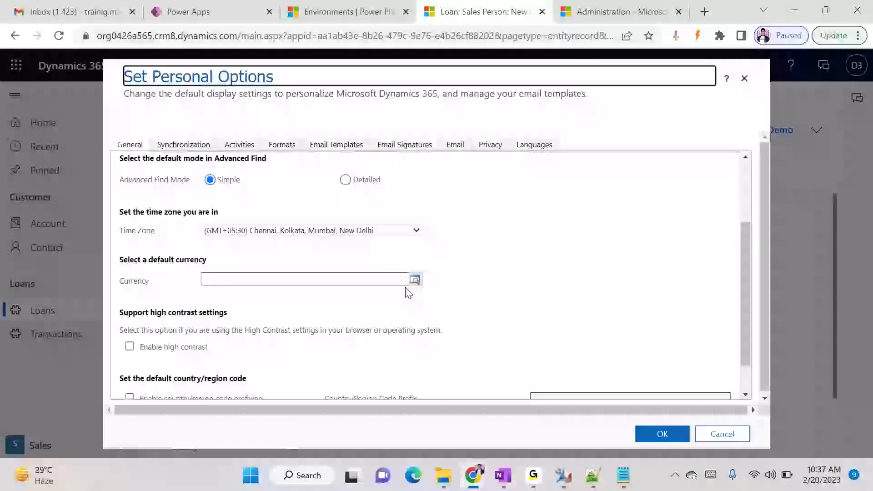
scroll(501, 191, "up", 5)
left_click(541, 146)
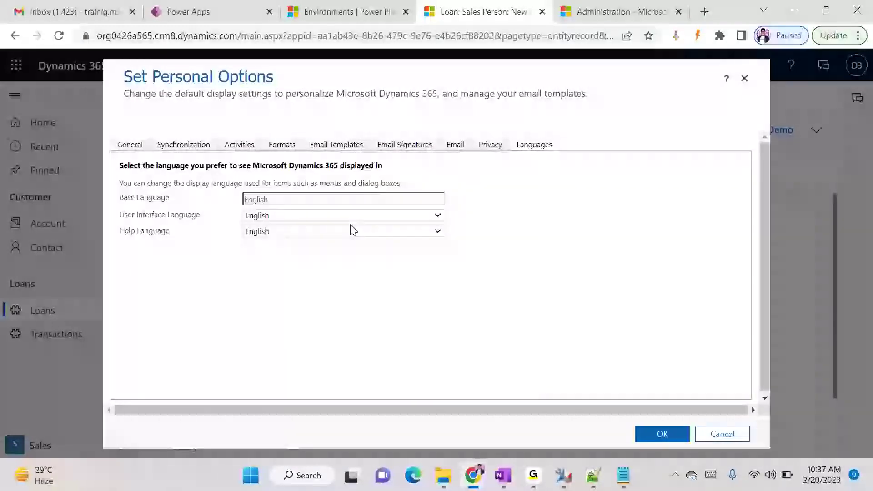
Set the user interface language to French in the personal options, apply it and review the labels on the reloaded Loan form.
left_click(333, 216)
left_click(308, 238)
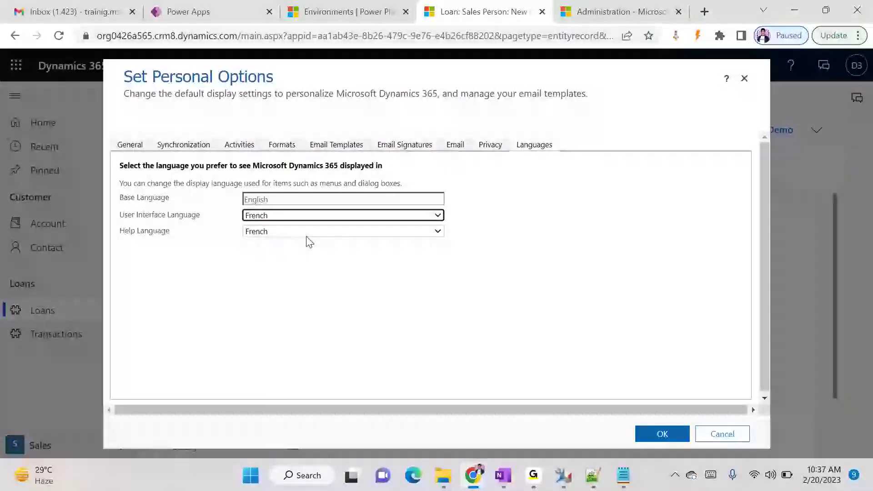
left_click(664, 432)
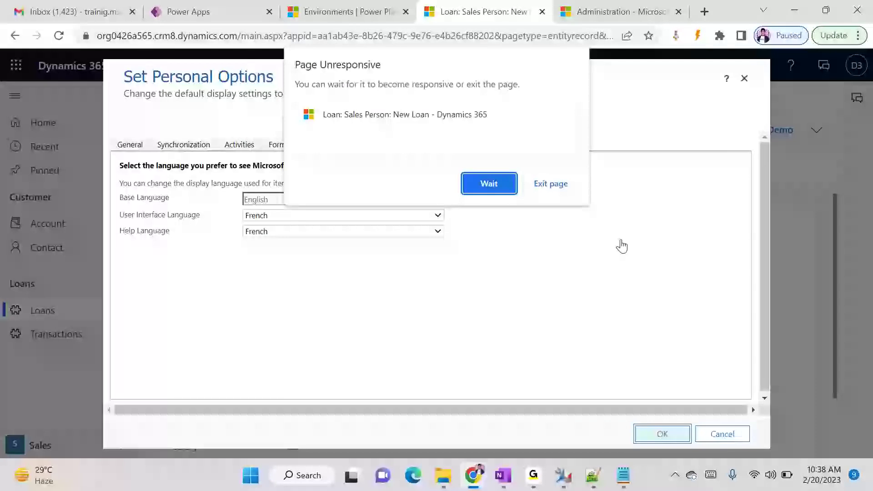
left_click(497, 183)
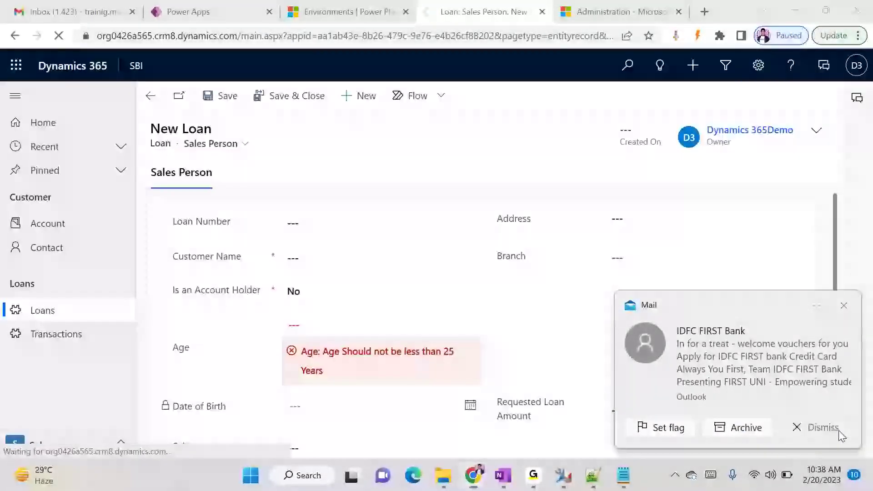
left_click(817, 427)
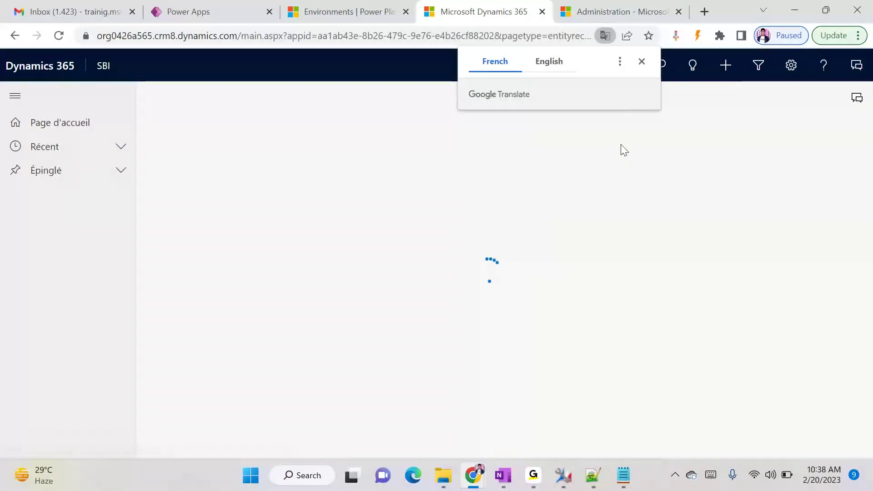
left_click(643, 57)
scroll(643, 315, "down", 2)
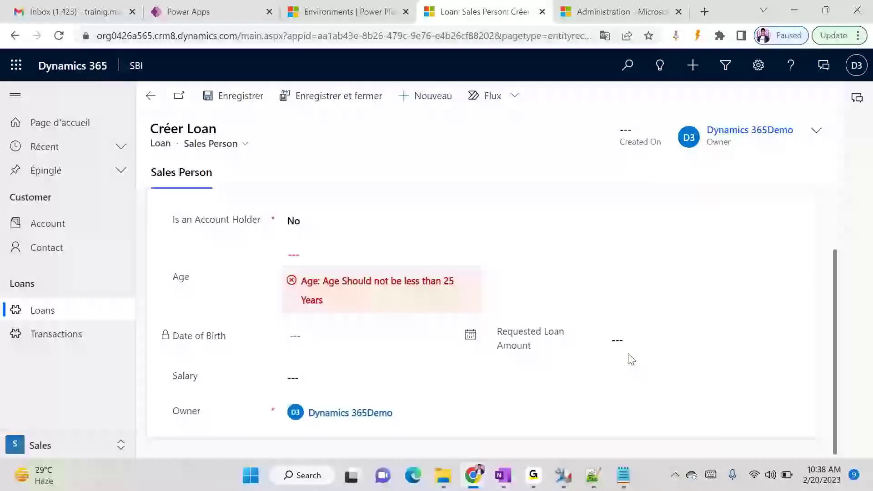
scroll(632, 359, "up", 2)
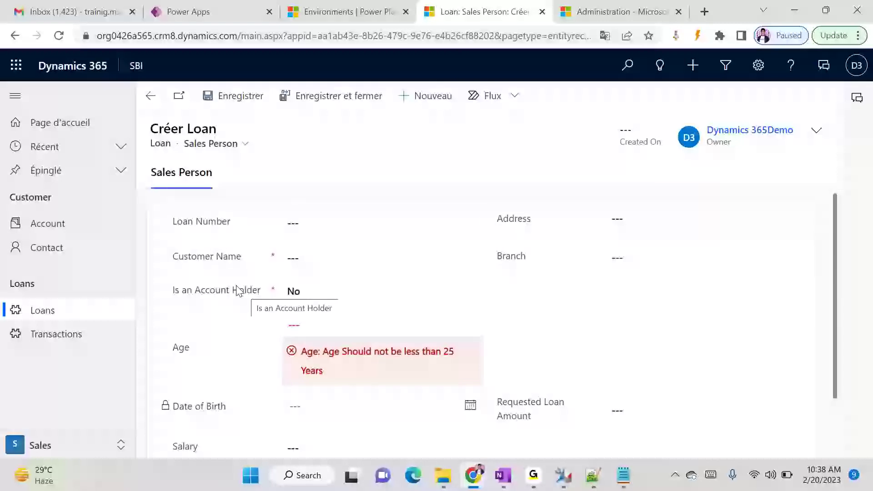
scroll(250, 356, "down", 2)
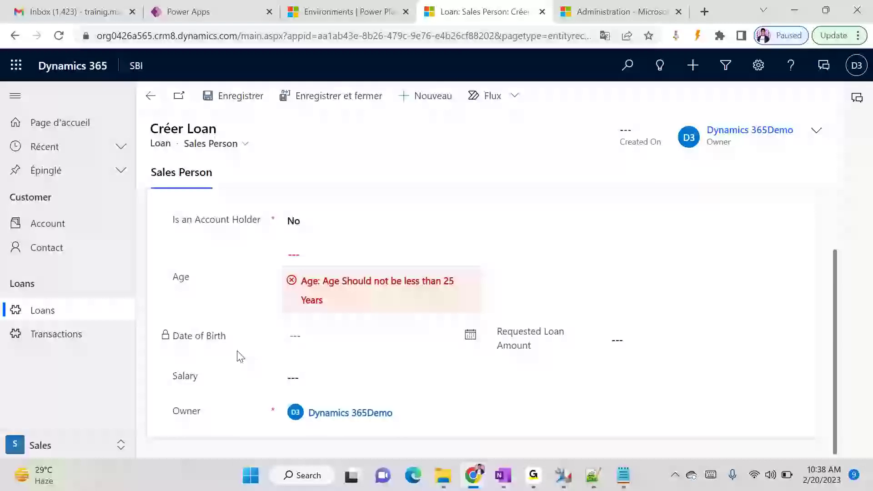
scroll(245, 350, "up", 2)
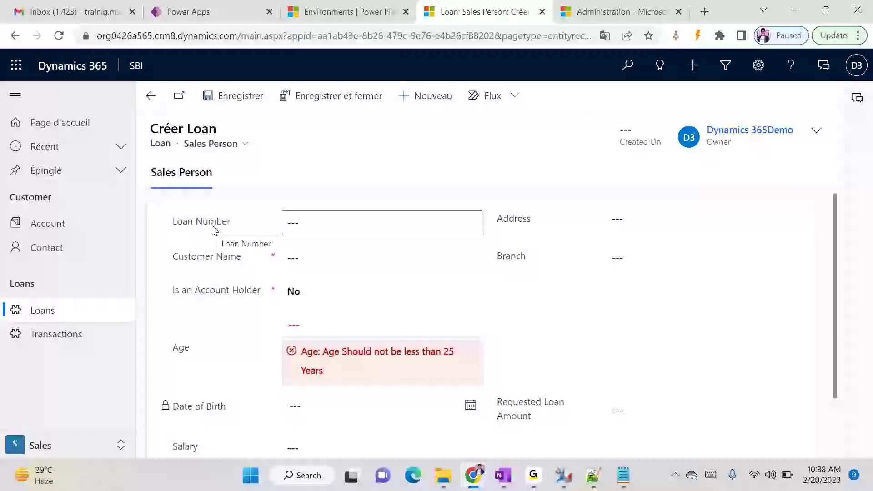
Reopen the personal options from the French Loan form and set the user interface language to English (Anglais).
left_click(758, 65)
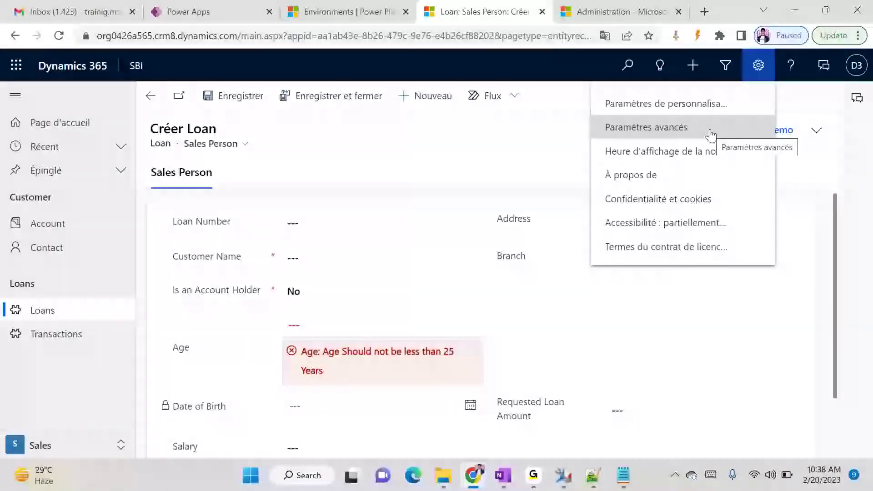
left_click(682, 109)
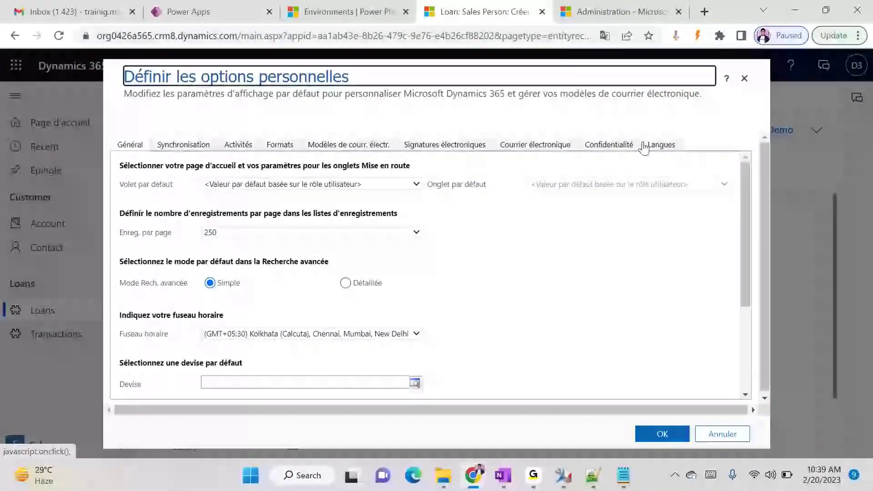
left_click(659, 145)
left_click(341, 216)
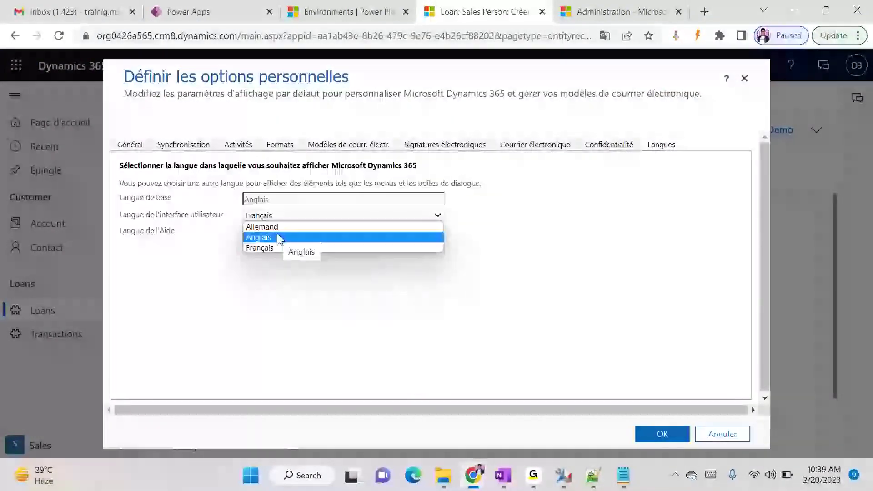
left_click(277, 237)
left_click(658, 435)
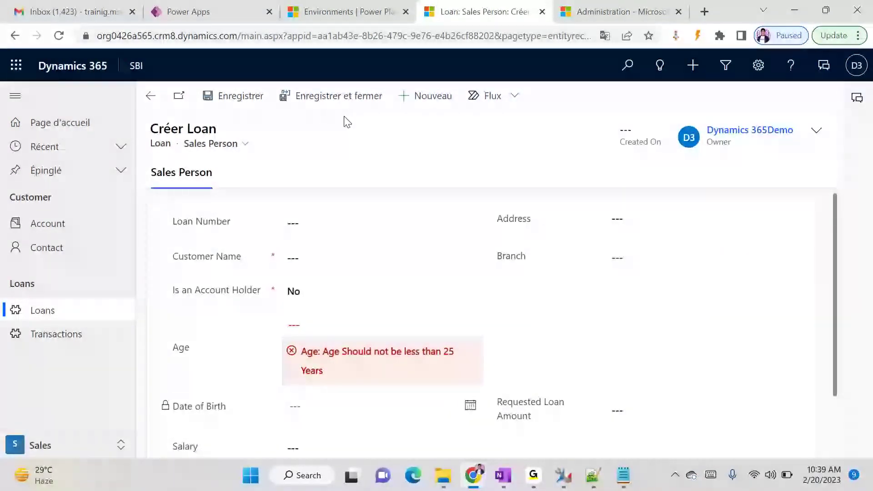
Reopen the personal options, check the Languages preferences and apply them again.
left_click(758, 65)
left_click(686, 115)
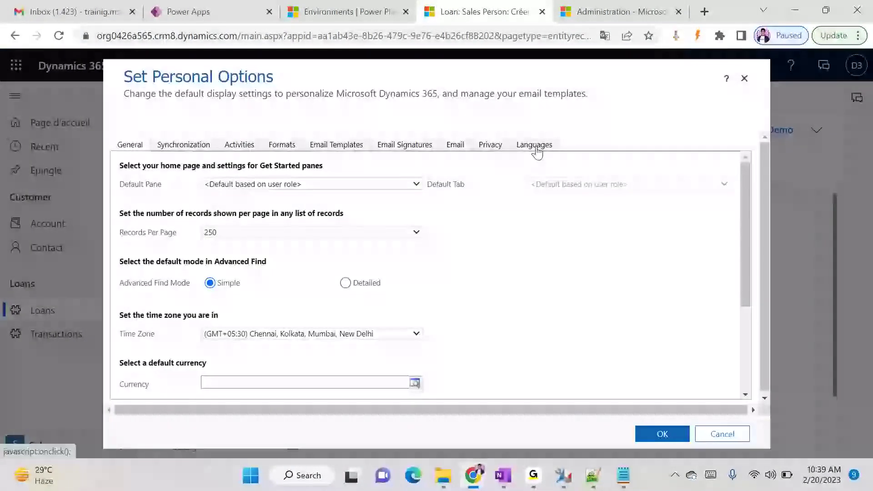
left_click(534, 144)
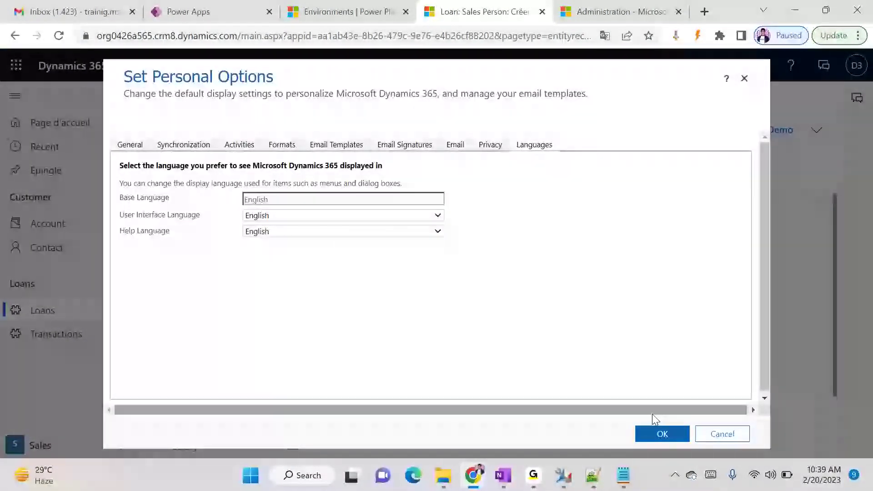
left_click(648, 434)
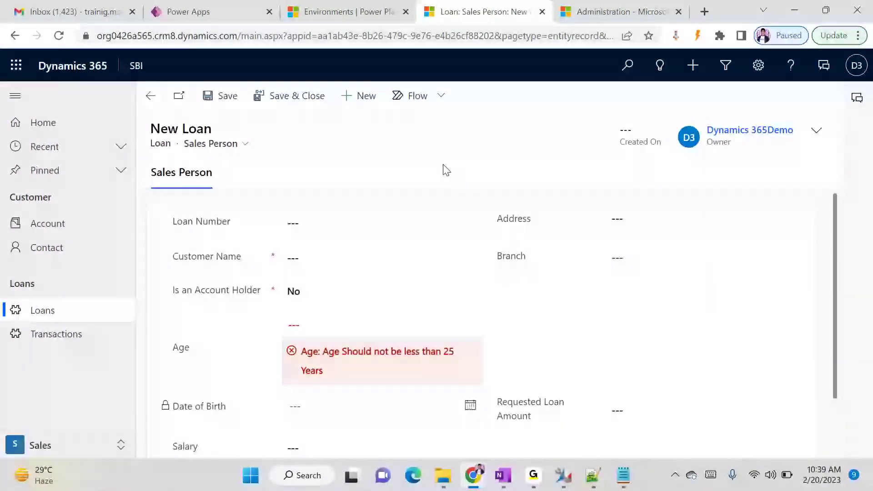
Return to the Dynamics 365 Administration page and open the list of all solutions.
left_click(574, 17)
left_click(239, 72)
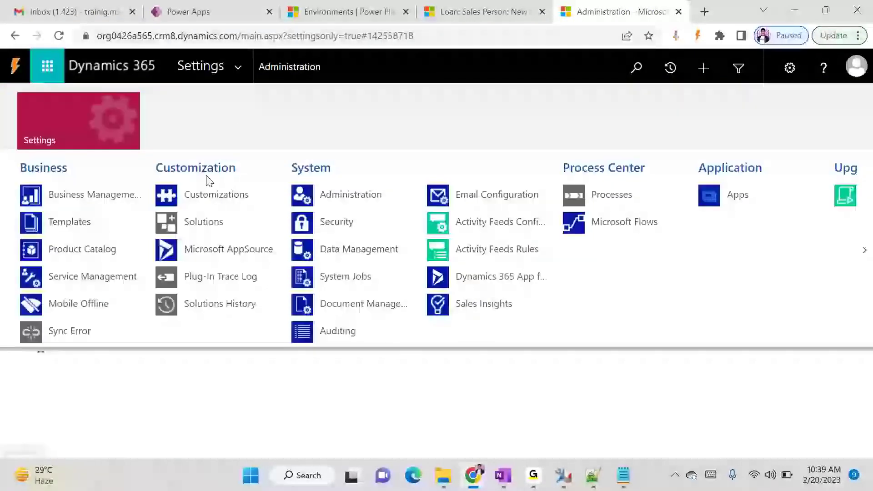
left_click(205, 228)
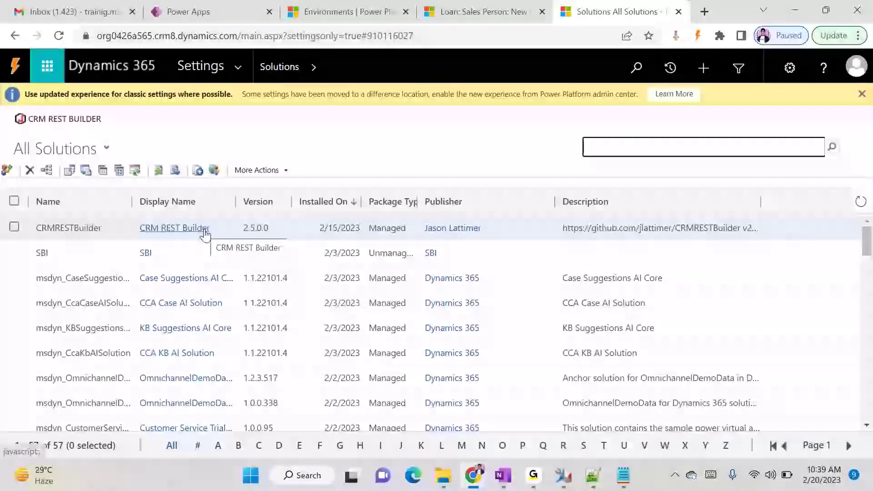
left_click(9, 171)
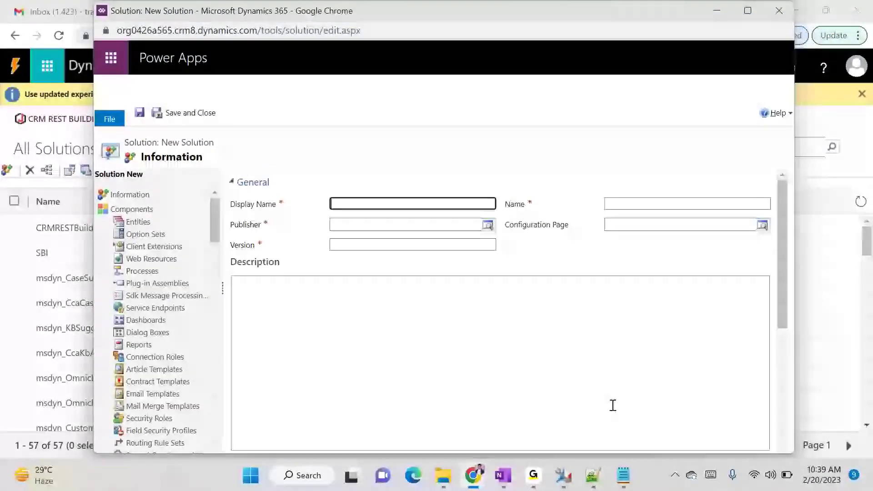
left_click(164, 222)
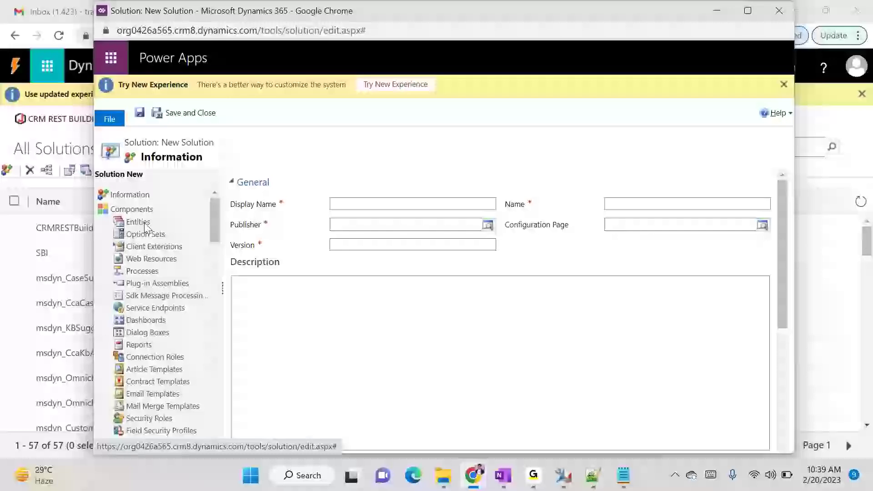
left_click(778, 13)
Create and save a new solution named Translation with publisher SBI and version 1.0.0.0.
left_click(7, 169)
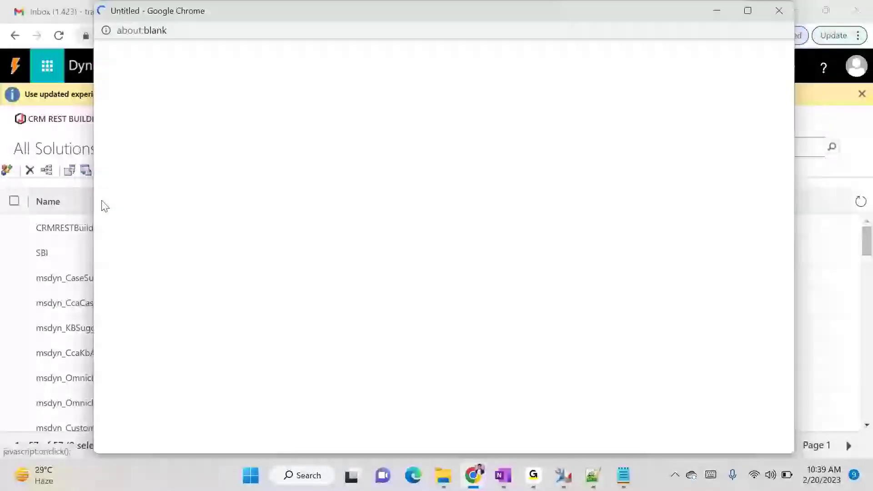
type("Transla")
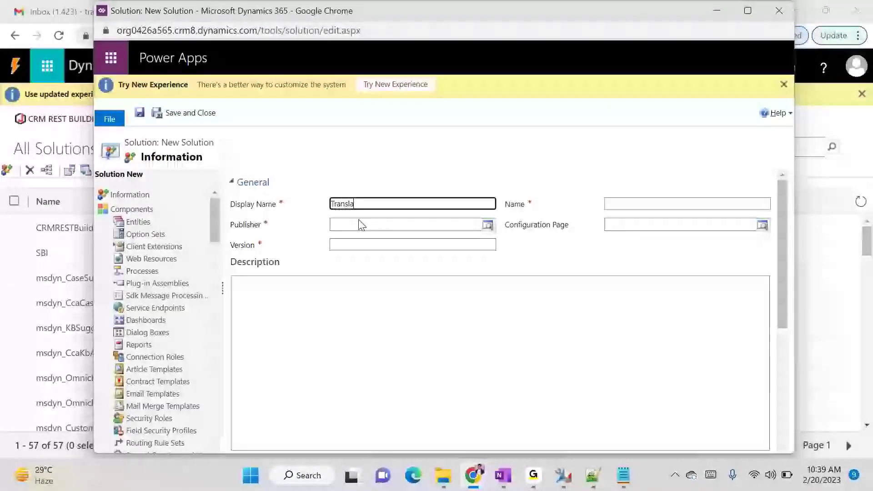
type("tion")
left_click(446, 179)
left_click(396, 225)
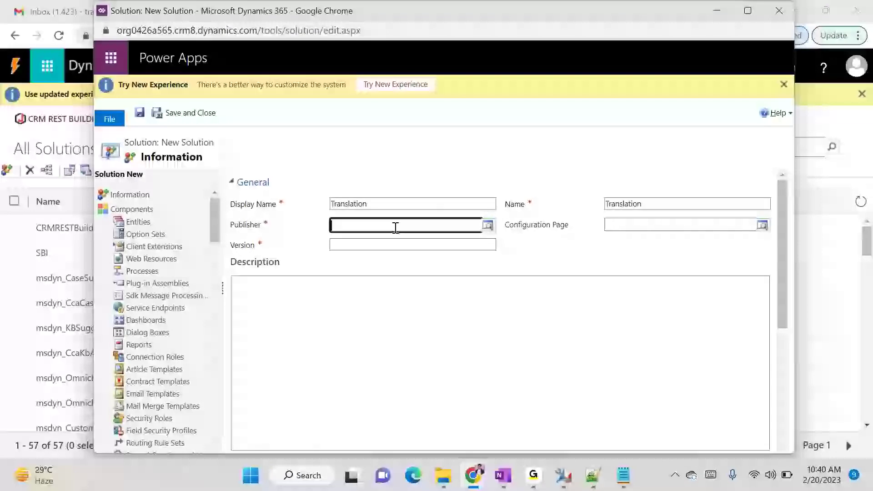
left_click(488, 226)
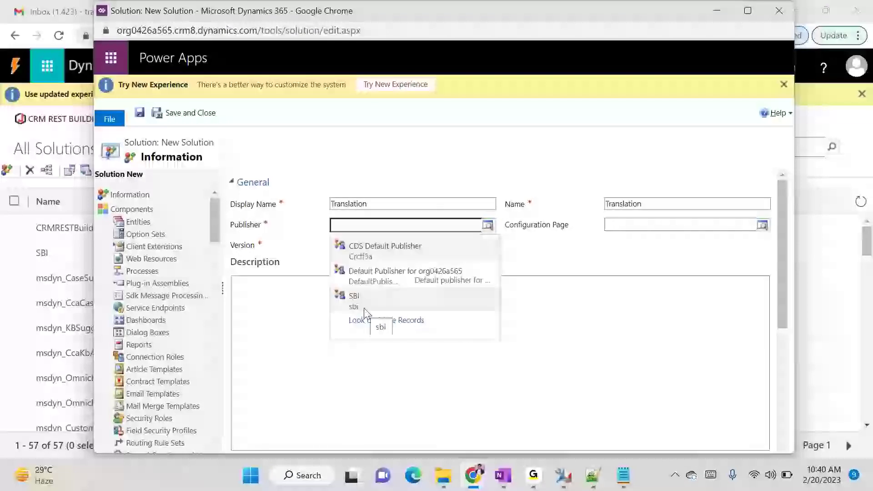
left_click(362, 304)
left_click(348, 245)
type("1.0.0.0")
key("ctrl+s")
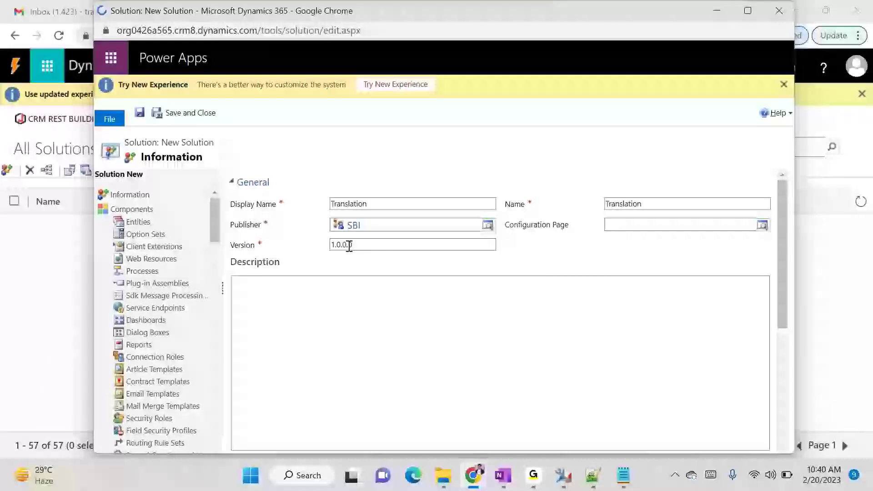
Choose the existing Loan entity as a component to add to the Translation solution.
left_click(148, 223)
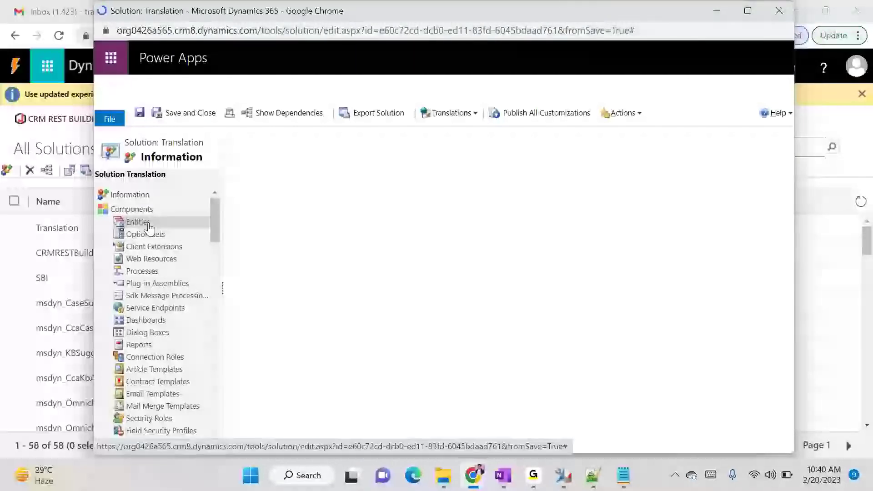
left_click(302, 202)
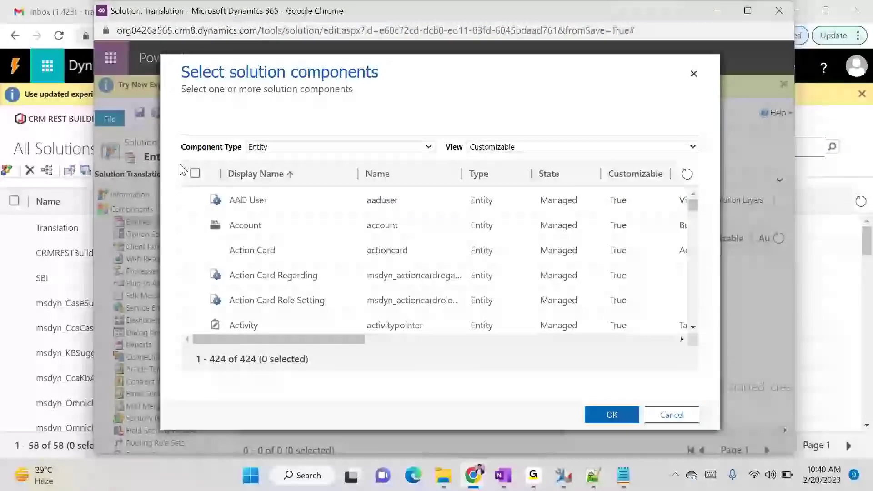
key("ctrl+f")
type("loan")
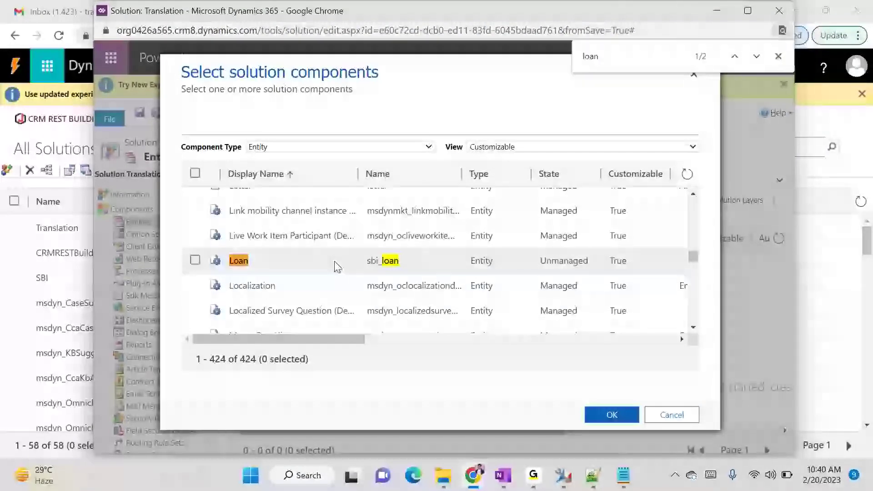
left_click(333, 262)
left_click(601, 415)
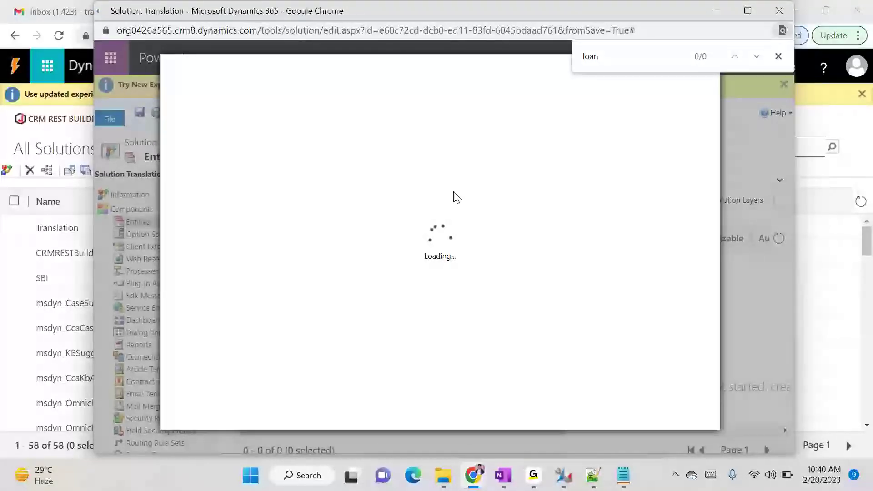
Add all assets of the Loan entity without its missing required components, and save and close the solution.
left_click(676, 116)
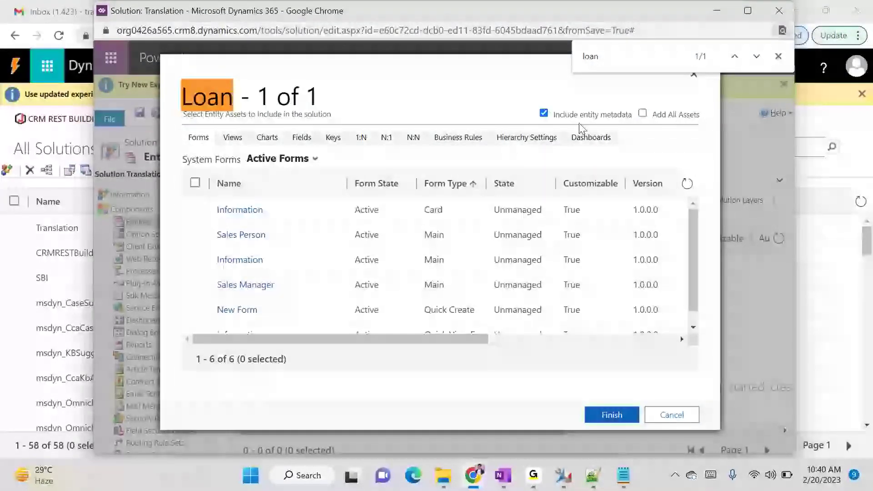
left_click(572, 117)
left_click(643, 115)
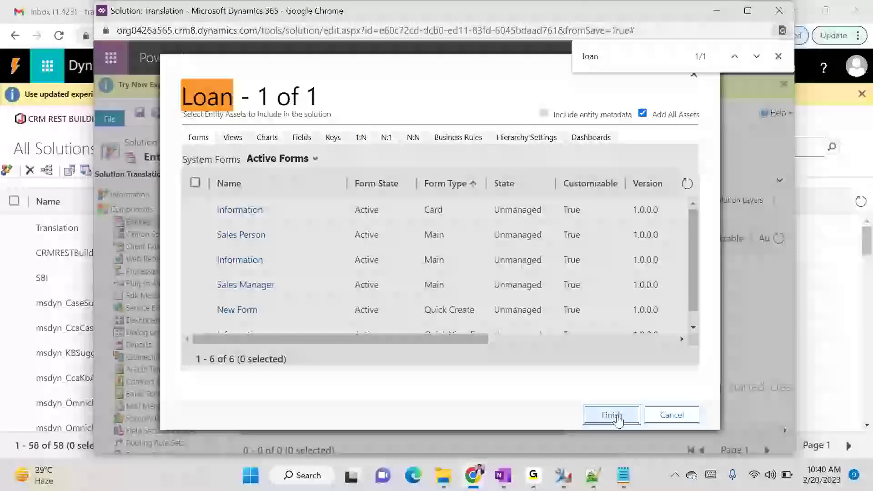
left_click(617, 415)
left_click(275, 216)
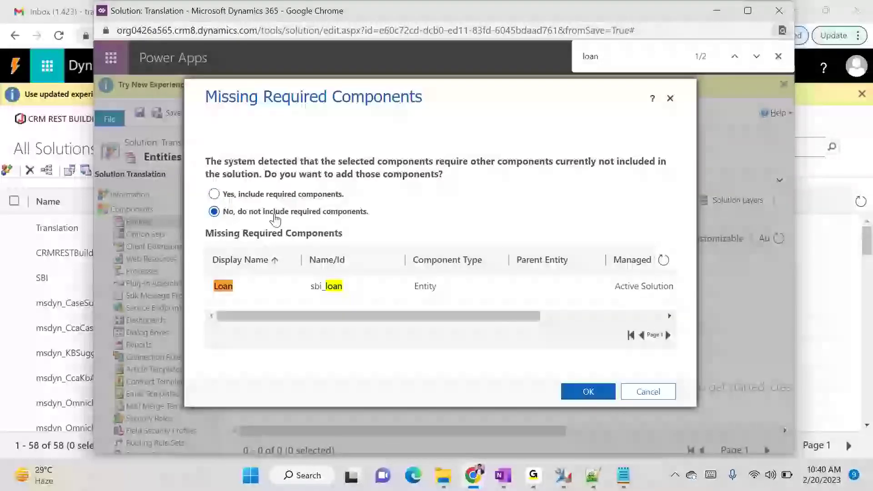
left_click(567, 395)
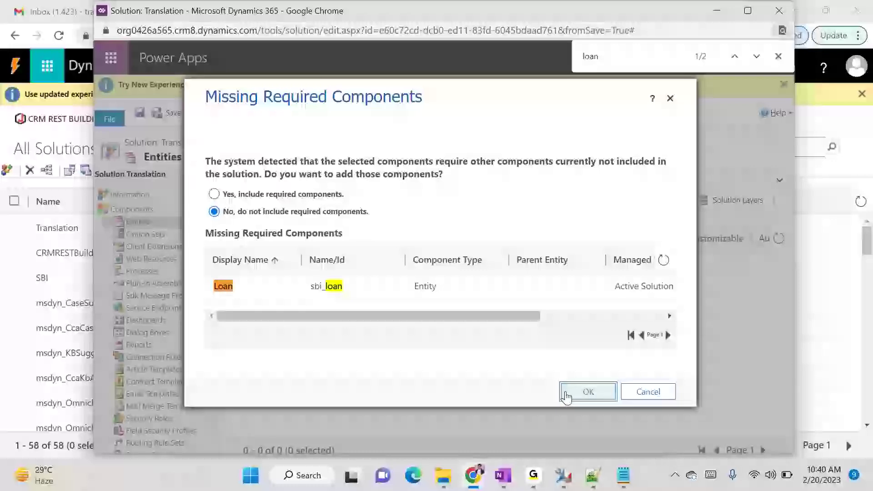
left_click(185, 117)
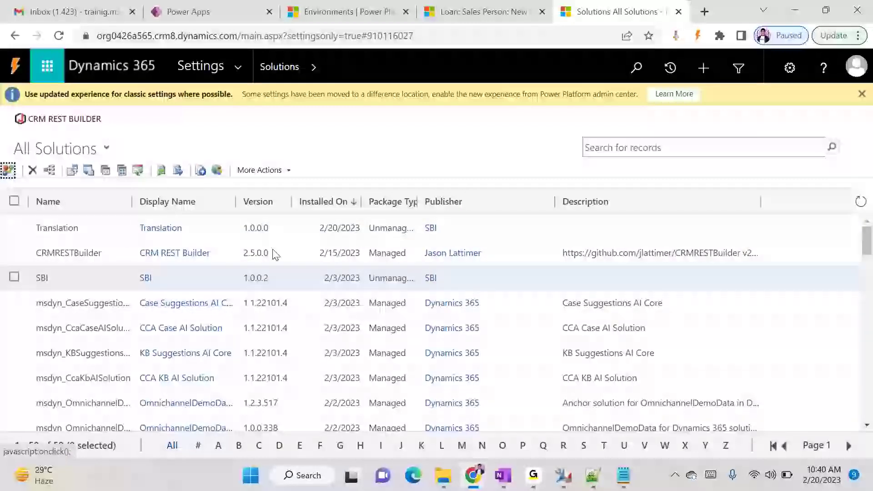
Switch to XrmToolBox, filter the tools by "translatio" and open Easy Translator.
left_click(563, 475)
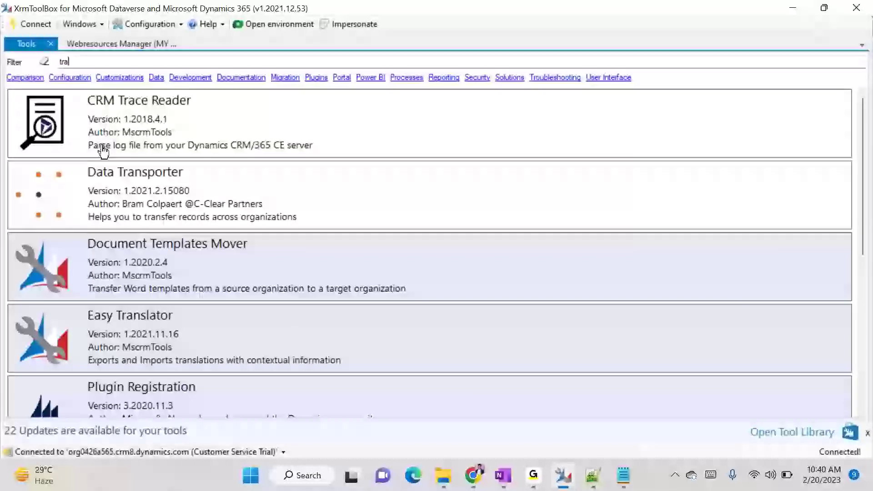
type("transk")
key("BackSpace")
type("latio")
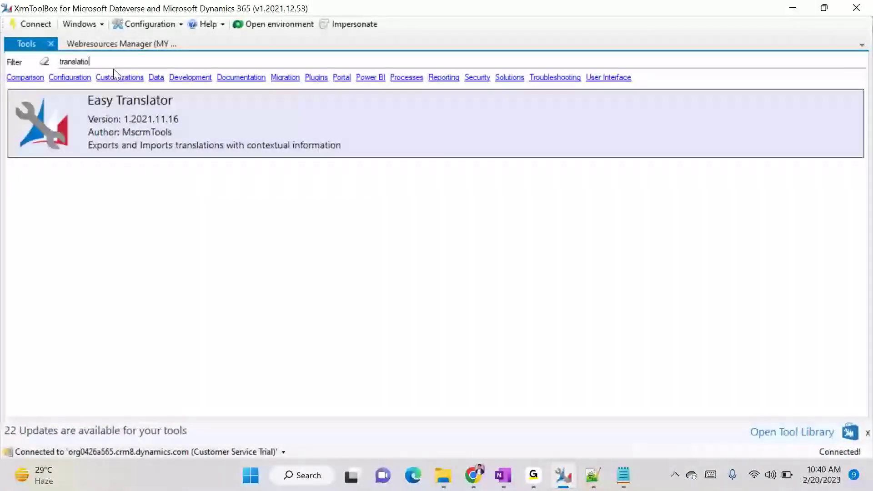
left_click(205, 138)
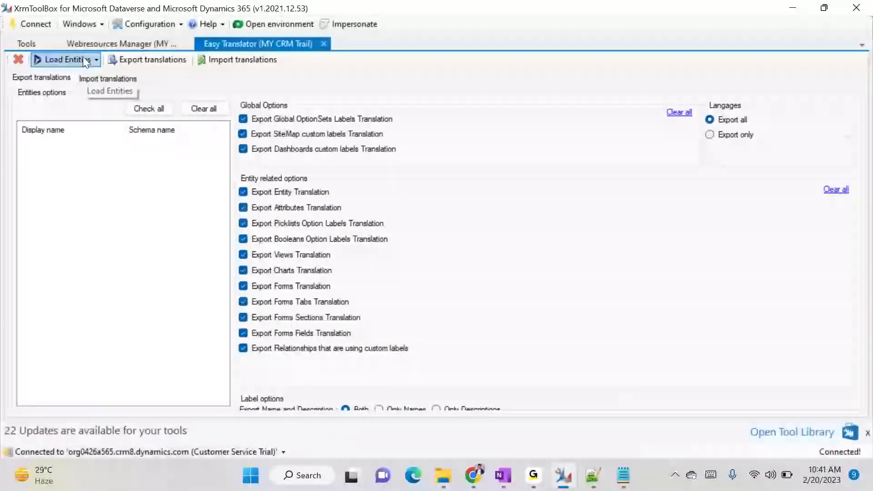
Load the entities from the Translation solution into Easy Translator.
left_click(96, 61)
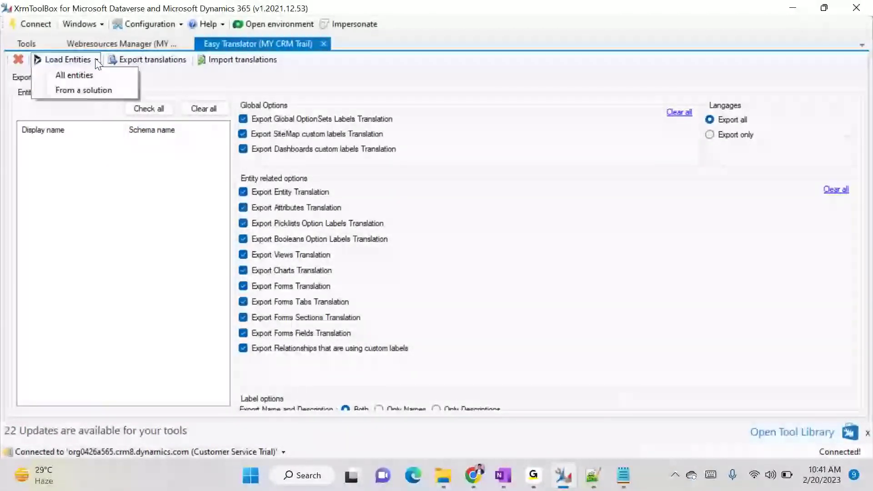
left_click(91, 90)
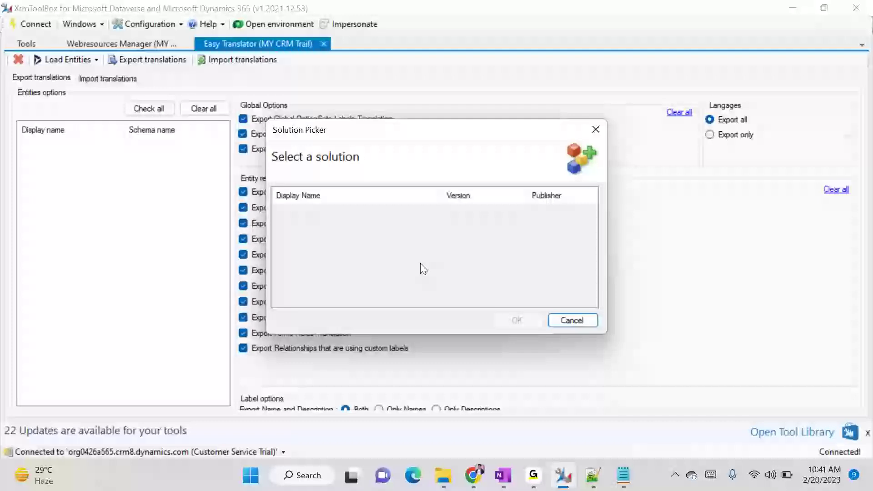
scroll(426, 268, "down", 10)
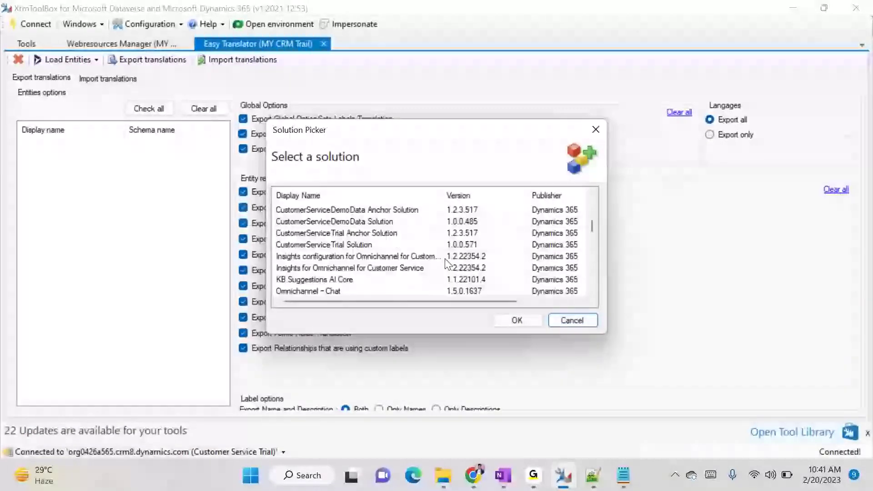
scroll(449, 267, "down", 5)
left_click(301, 232)
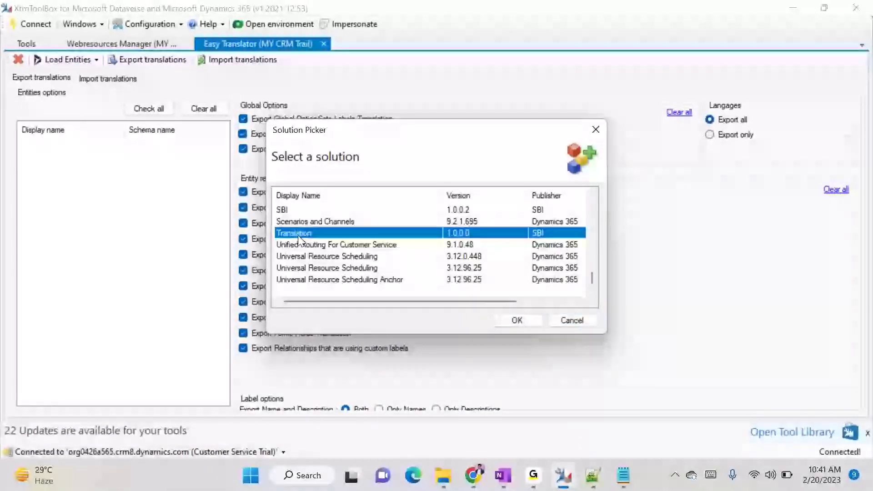
left_click(511, 321)
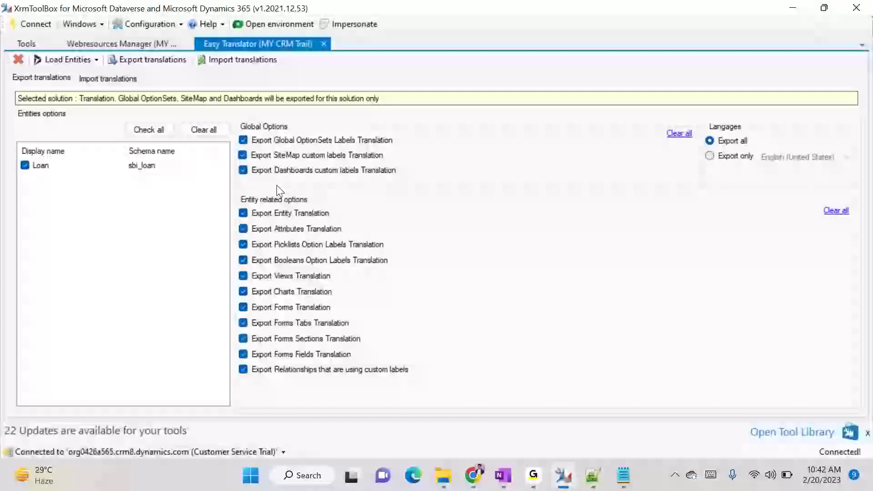
Exclude global option sets, site map, dashboards, views, charts and relationships from the translation export.
left_click(244, 140)
left_click(243, 155)
left_click(243, 275)
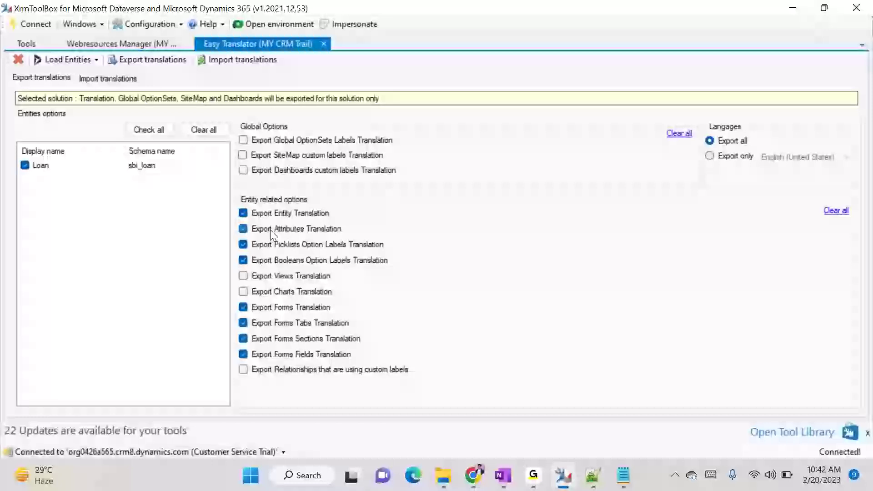
Export the Loan translations to an Excel workbook named LoanEntity_Translation in Downloads and open the generated document.
left_click(175, 61)
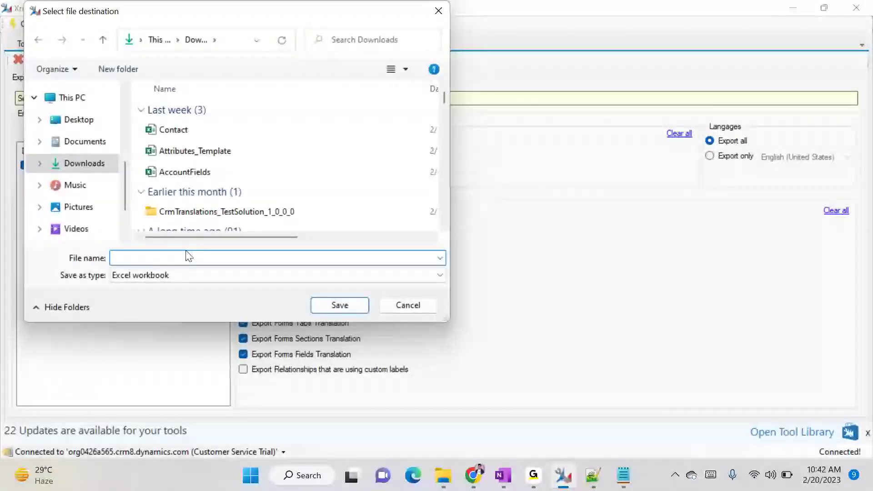
type("Lo")
key("BackSpace")
type("oanEntity_Translation")
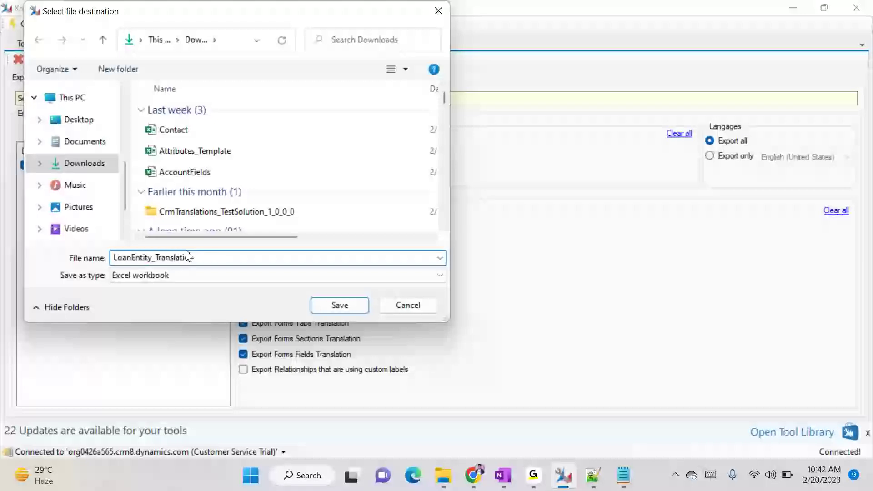
left_click(337, 312)
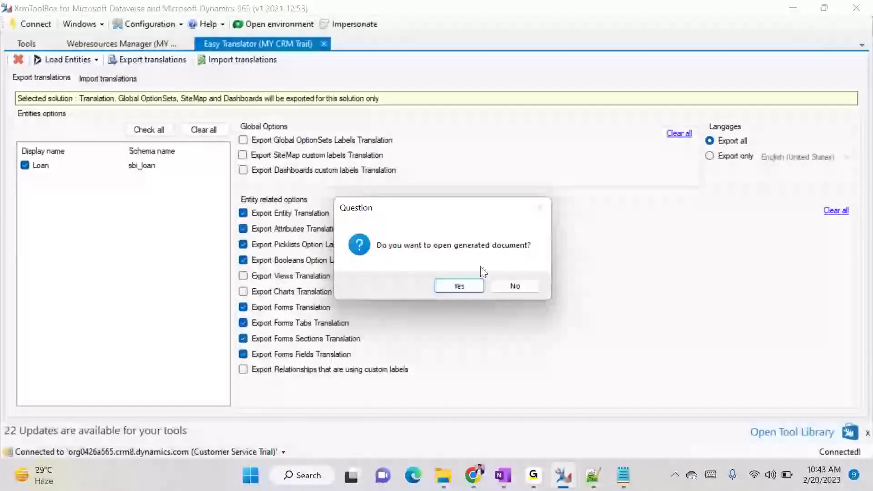
left_click(466, 287)
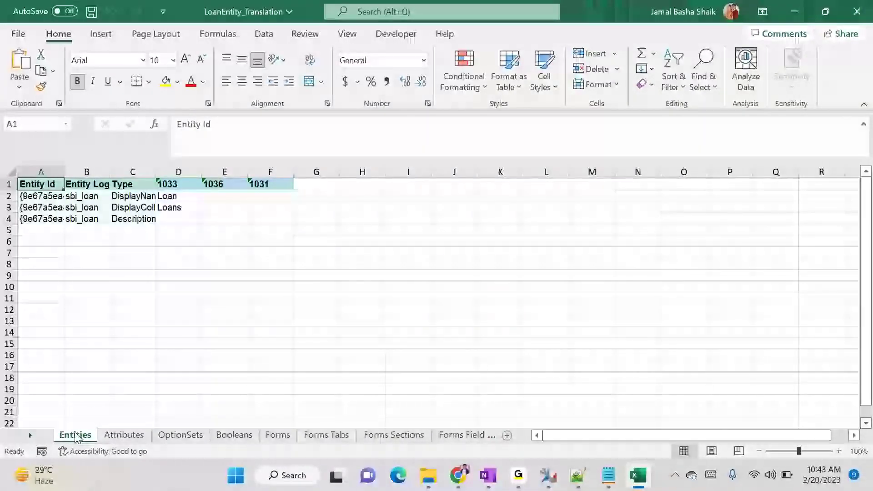
Look through the workbook's sheets from Attributes to Forms Fields, and return to the Entities sheet.
left_click(124, 436)
scroll(163, 391, "down", 5)
scroll(165, 396, "up", 2)
scroll(165, 396, "up", 3)
left_click(186, 436)
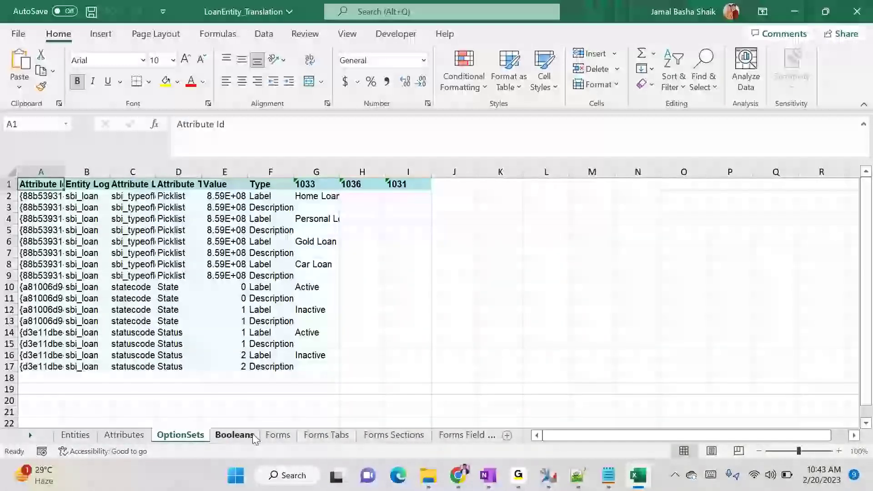
left_click(250, 436)
left_click(278, 436)
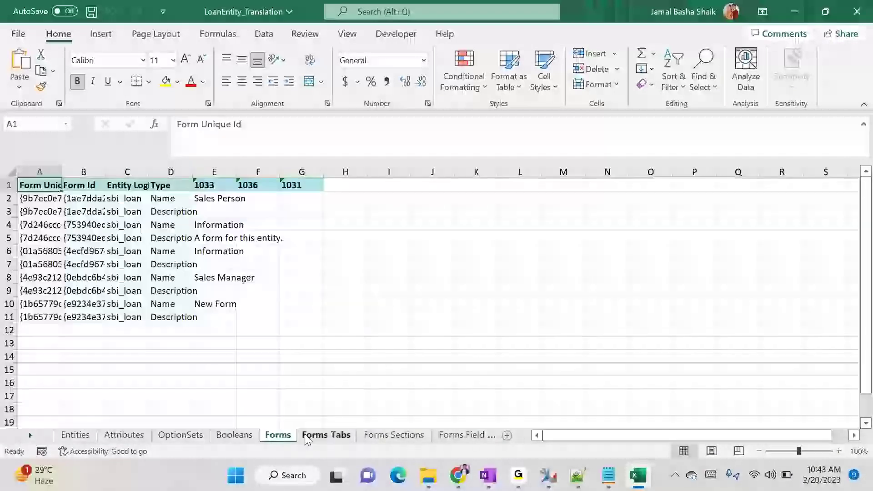
left_click(318, 435)
left_click(392, 435)
left_click(457, 436)
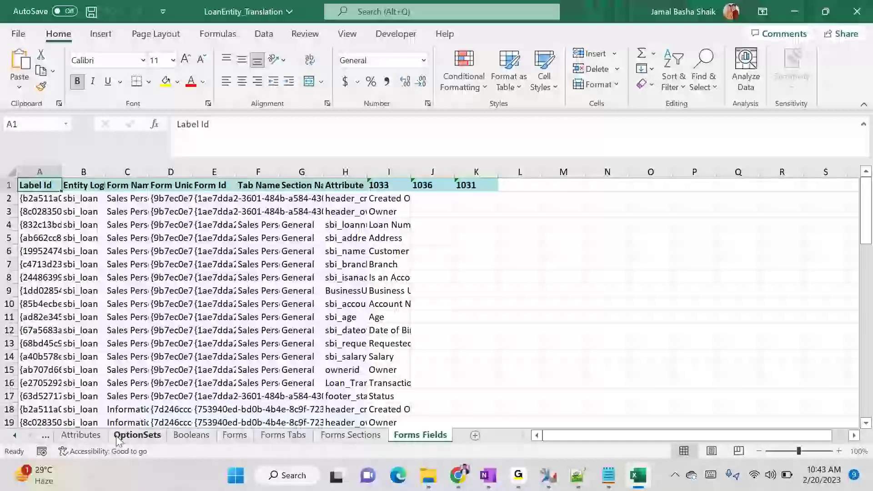
left_click(15, 436)
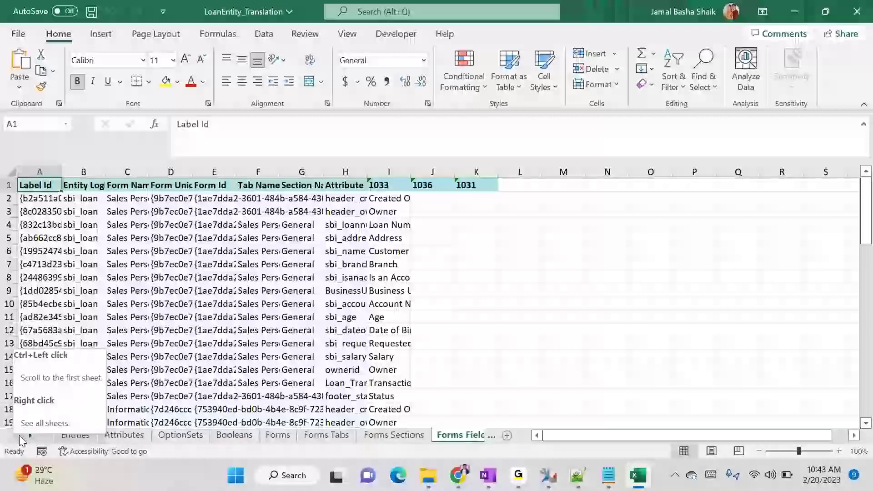
left_click(81, 436)
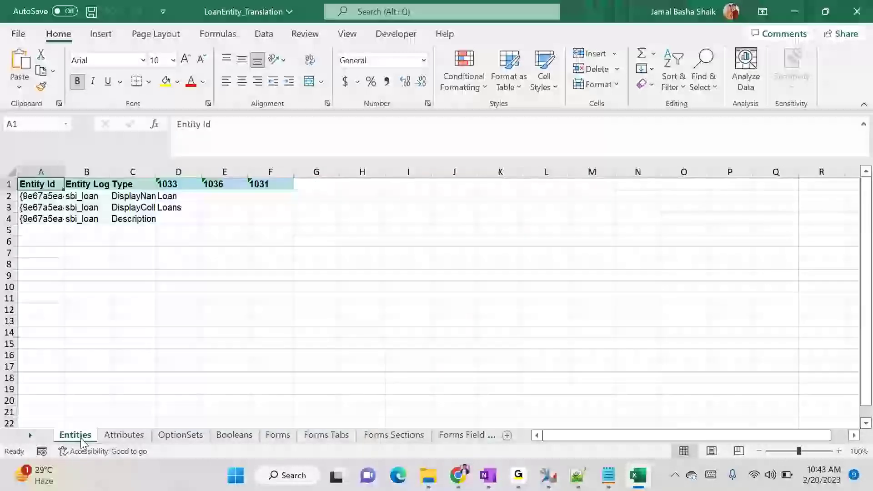
Widen the Type and 1033 columns on the Entities sheet and examine the 1033, 1036 and 1031 language code headers.
left_click_drag(156, 172, 215, 172)
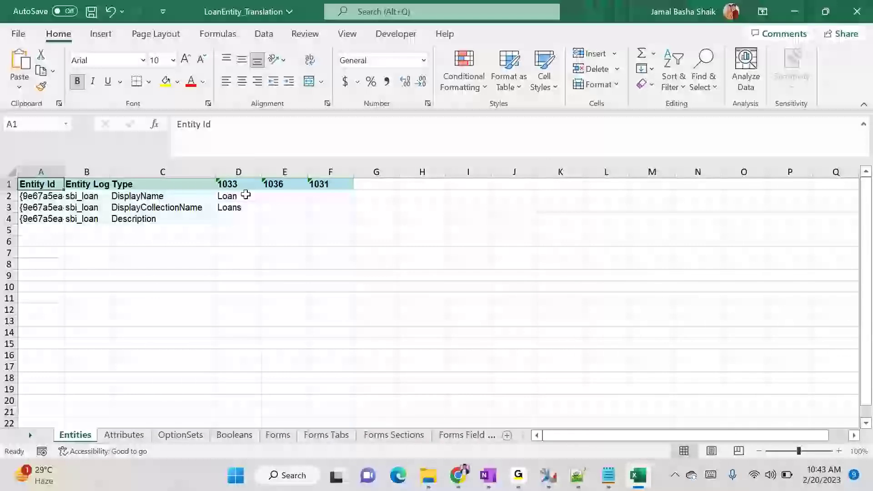
left_click_drag(261, 172, 289, 172)
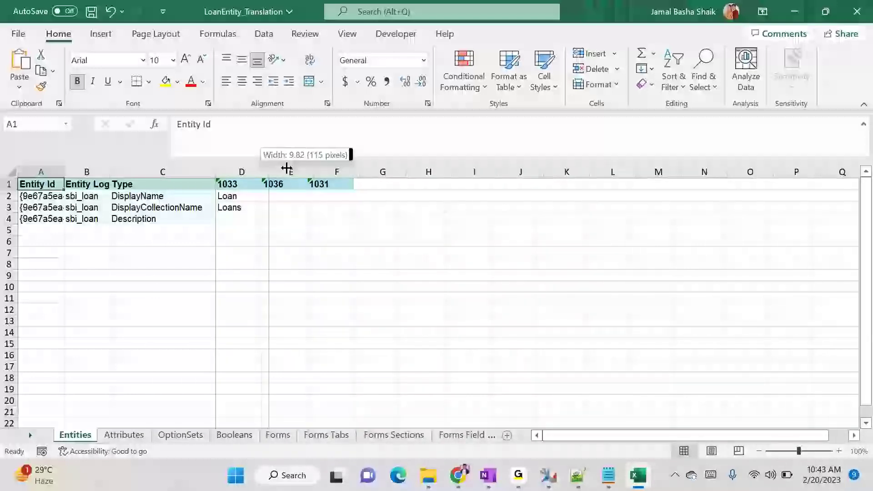
left_click(255, 181)
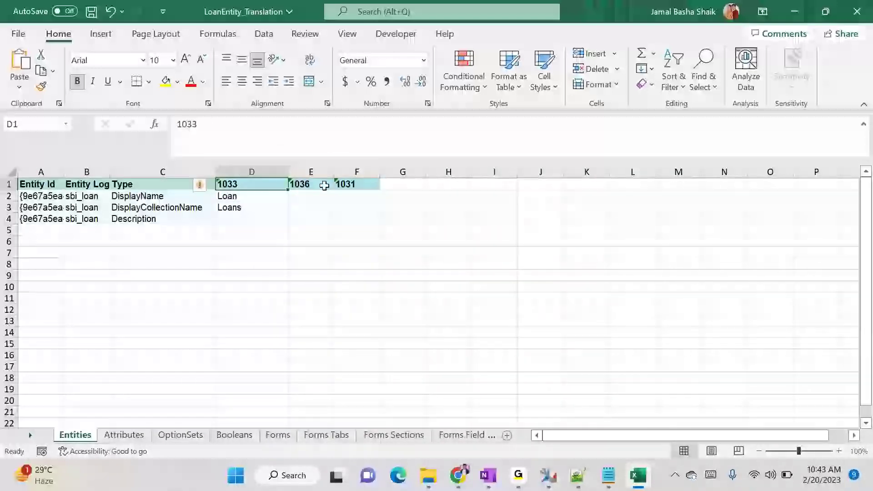
left_click(323, 181)
left_click(355, 181)
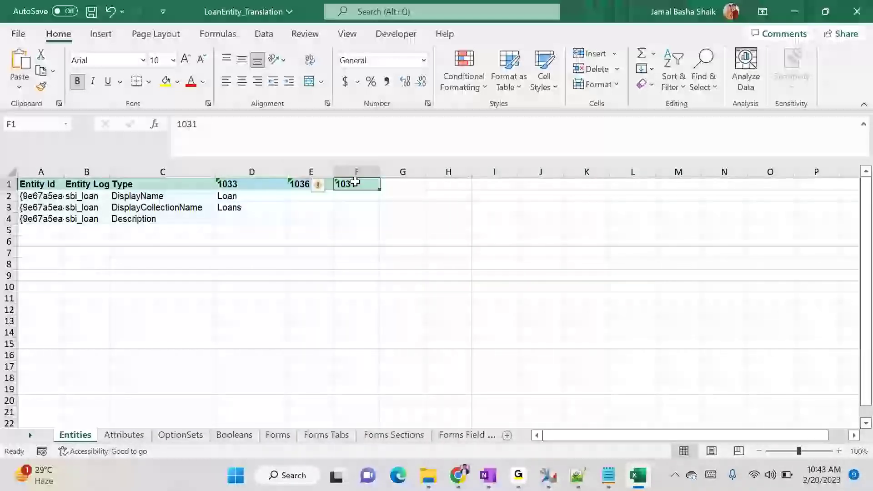
left_click(242, 183)
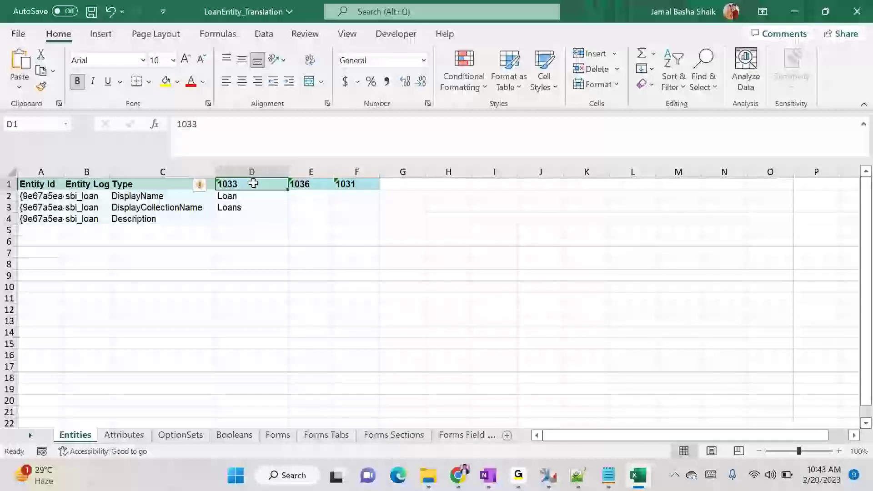
left_click(313, 185)
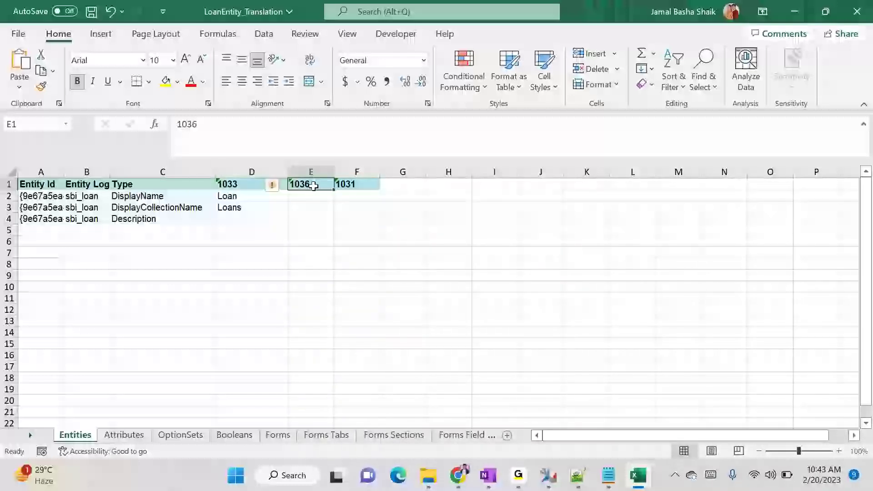
left_click(341, 182)
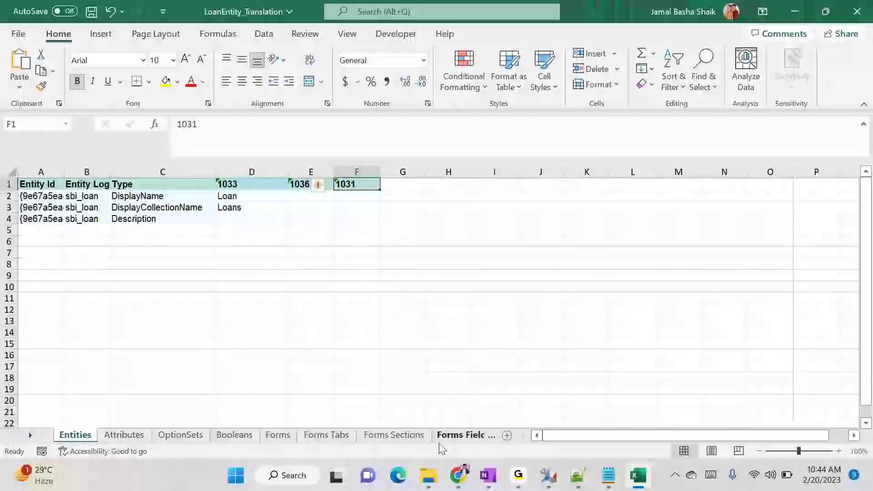
Switch to Dynamics 365 in the browser and open the language settings from the Administration page.
mouse_move(458, 475)
left_click(143, 418)
left_click(227, 69)
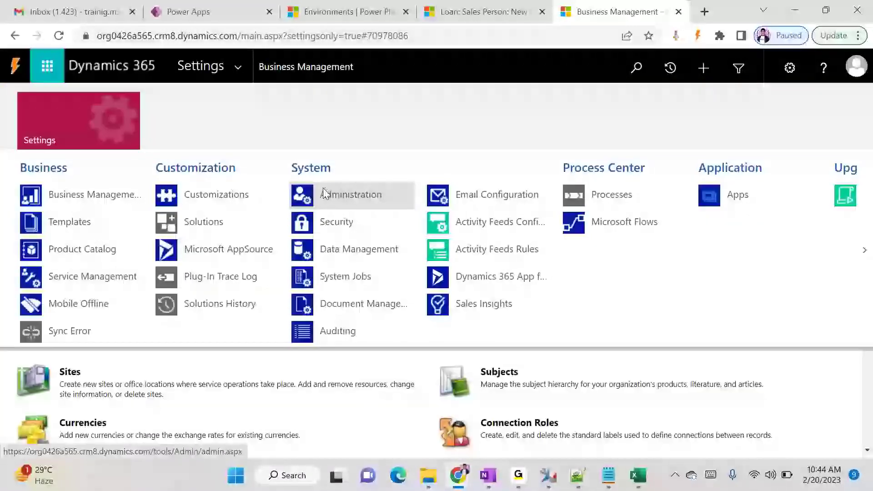
left_click(324, 190)
left_click(46, 245)
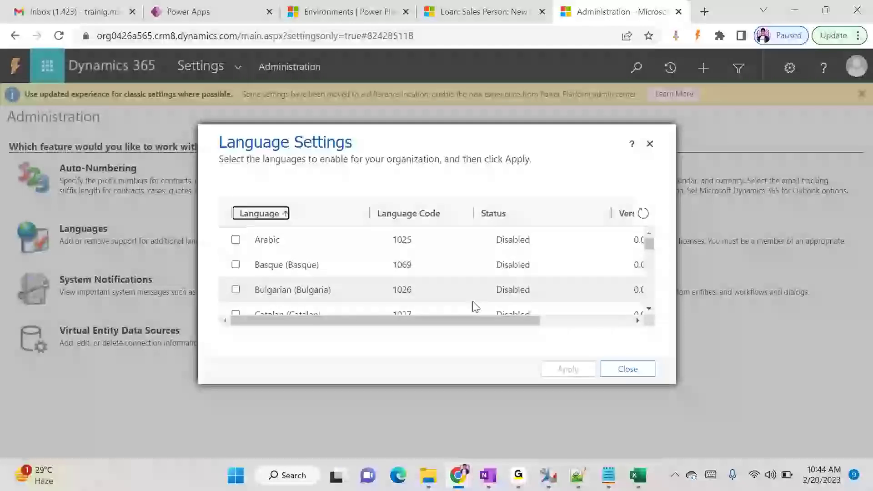
Examine the language codes of French, German and other languages in the language list, and close the settings.
scroll(484, 291, "down", 6)
scroll(482, 293, "up", 2)
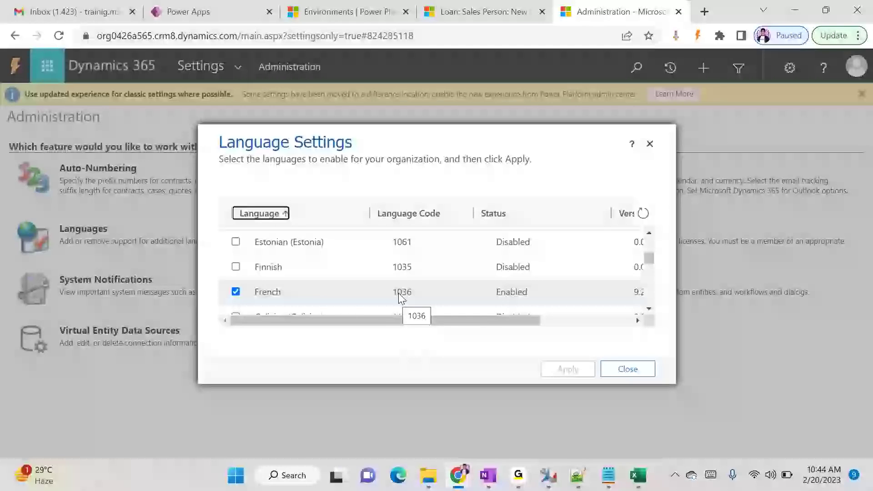
scroll(398, 295, "up", 3)
scroll(399, 294, "down", 6)
scroll(399, 296, "up", 1)
scroll(399, 298, "up", 2)
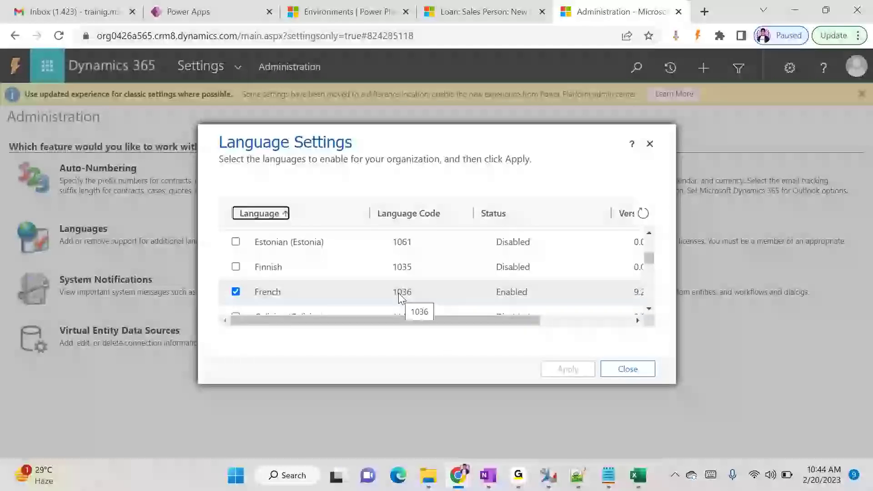
scroll(399, 295, "down", 2)
scroll(399, 296, "down", 2)
scroll(401, 297, "up", 5)
scroll(400, 298, "up", 5)
scroll(400, 298, "down", 5)
scroll(400, 298, "down", 3)
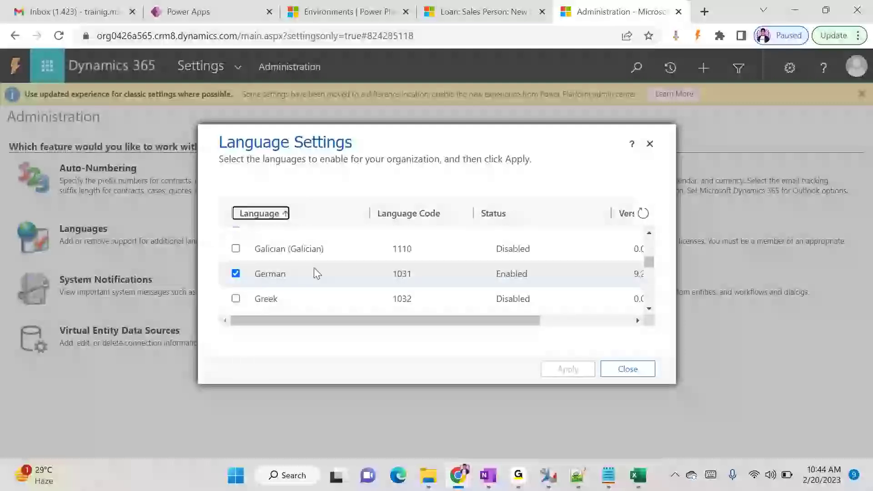
scroll(399, 273, "down", 2)
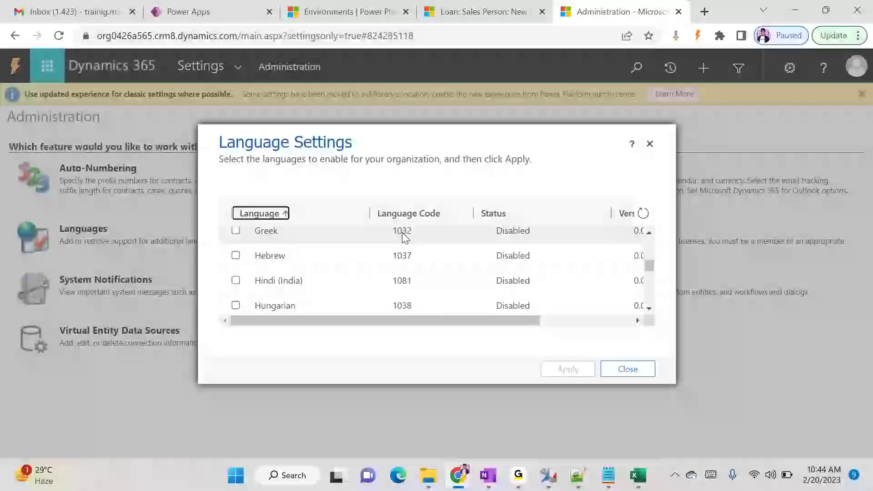
scroll(428, 246, "down", 4)
scroll(425, 253, "up", 3)
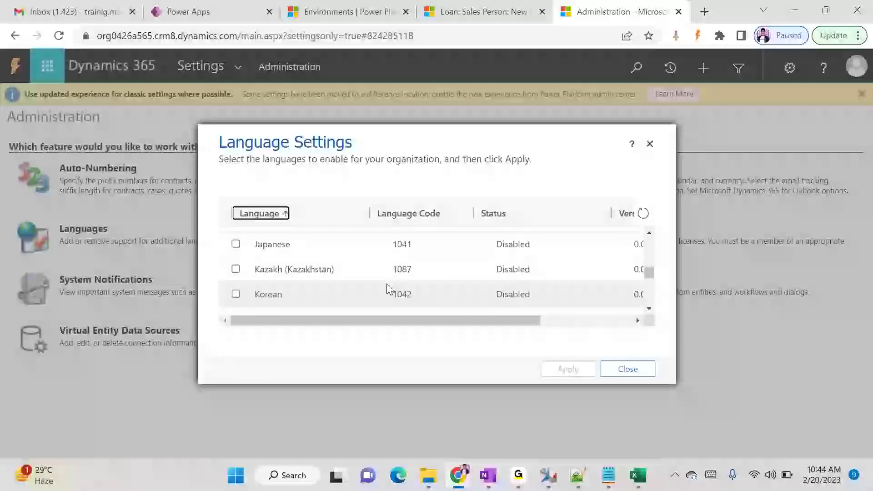
scroll(336, 275, "up", 3)
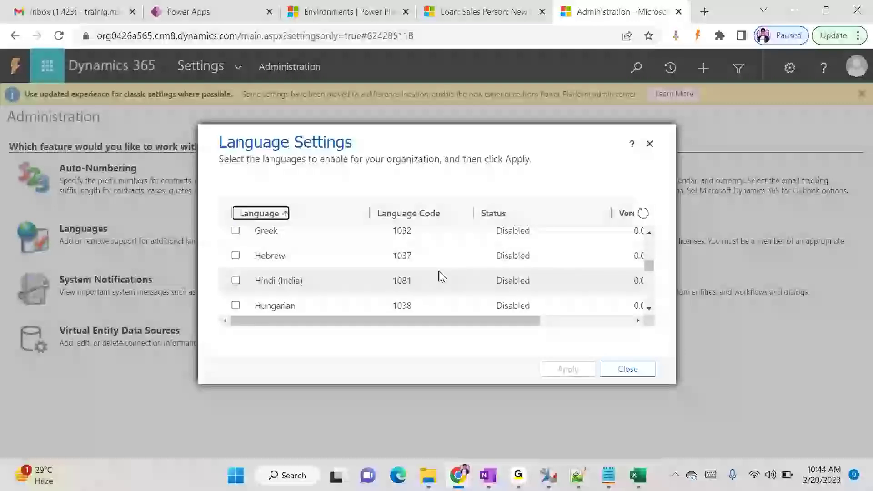
left_click(633, 378)
Switch to the LoanEntity_Translation workbook in Excel and copy the DisplayName value "Loan" from the 1033 column of the Entities sheet.
key("alt+Tab")
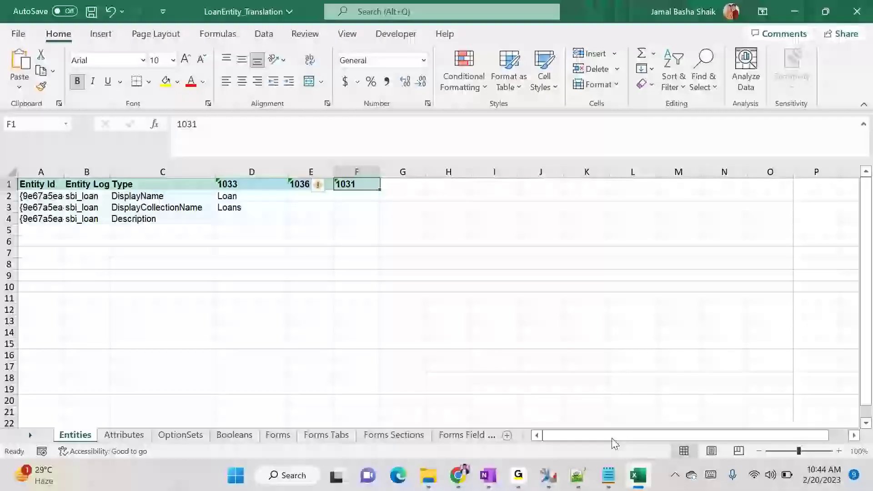
left_click(300, 197)
left_click(240, 199)
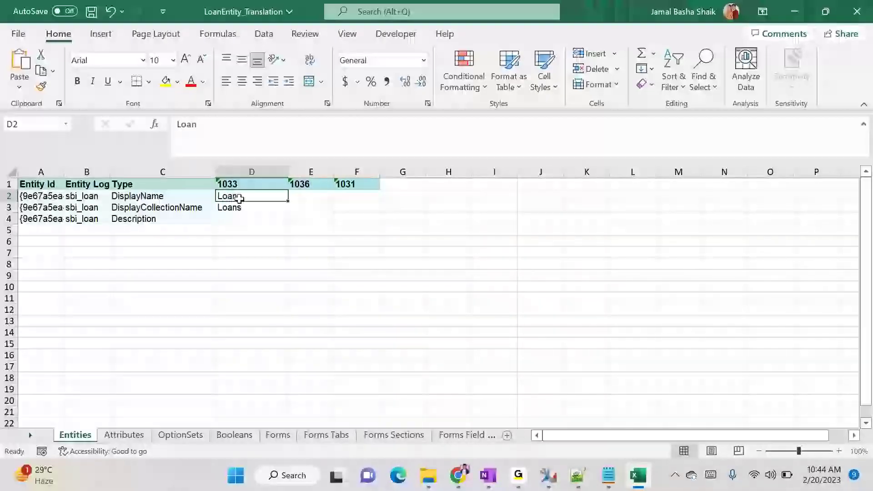
key("ctrl+c")
Switch to the browser and search for "google translate" in a new tab.
mouse_move(458, 475)
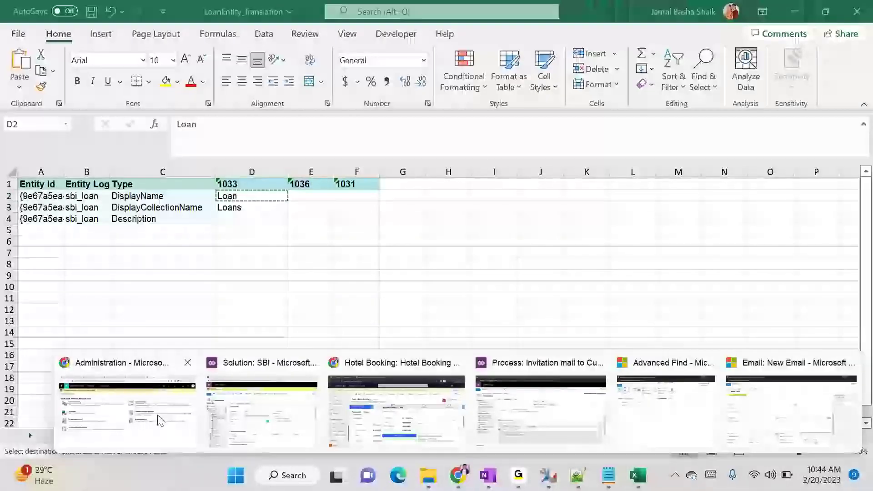
left_click(160, 421)
left_click(705, 11)
type("goo")
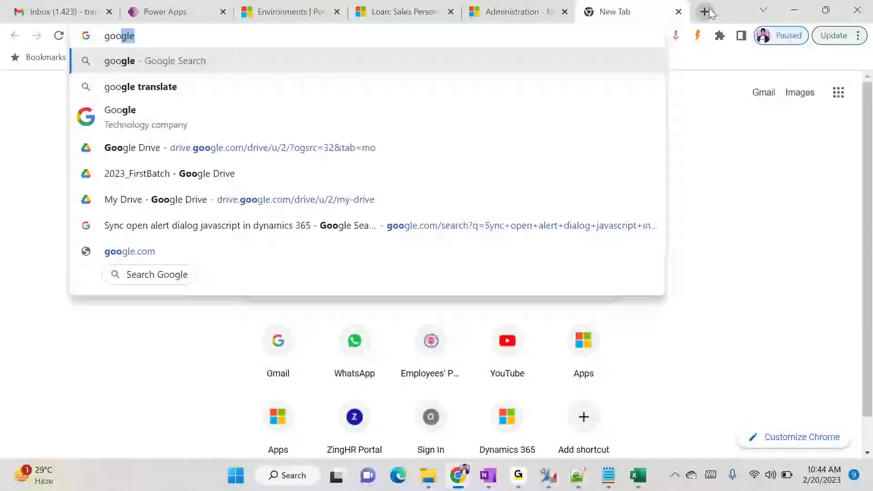
key("Down")
key("Return")
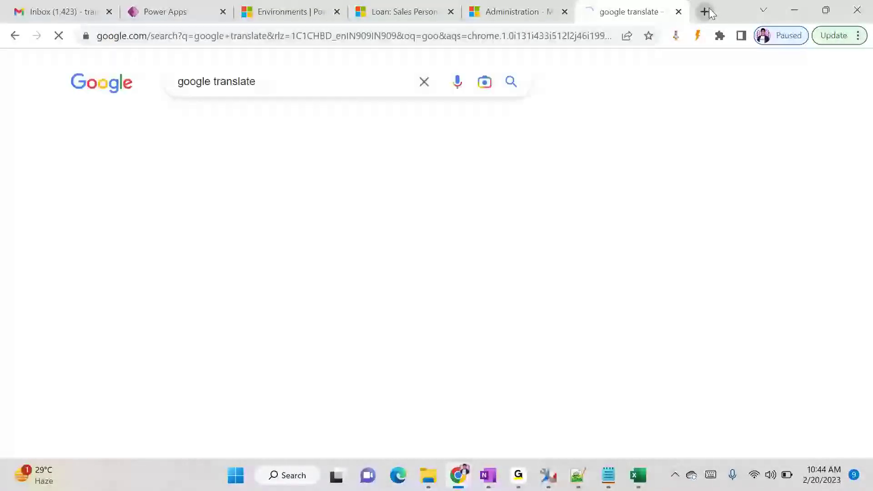
Set the translator from English to French and translate the copied text "Loan".
left_click(217, 188)
type("en")
left_click(189, 220)
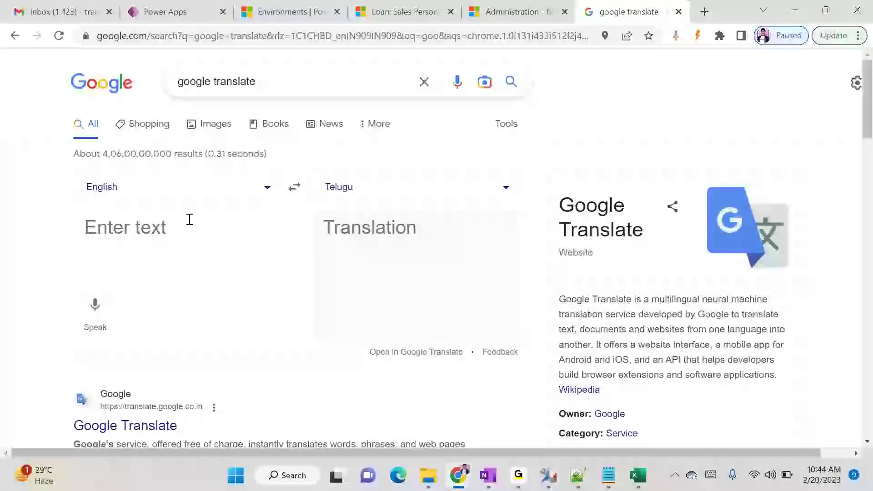
left_click(378, 195)
type("fre")
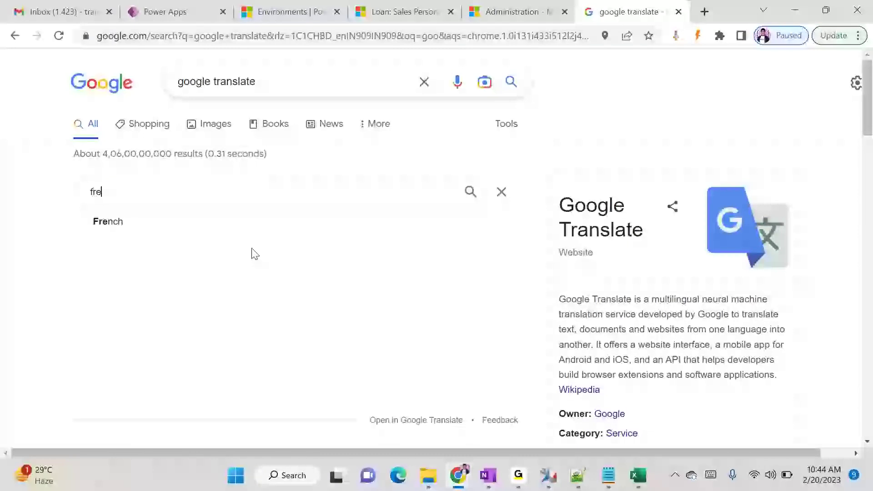
key("Return")
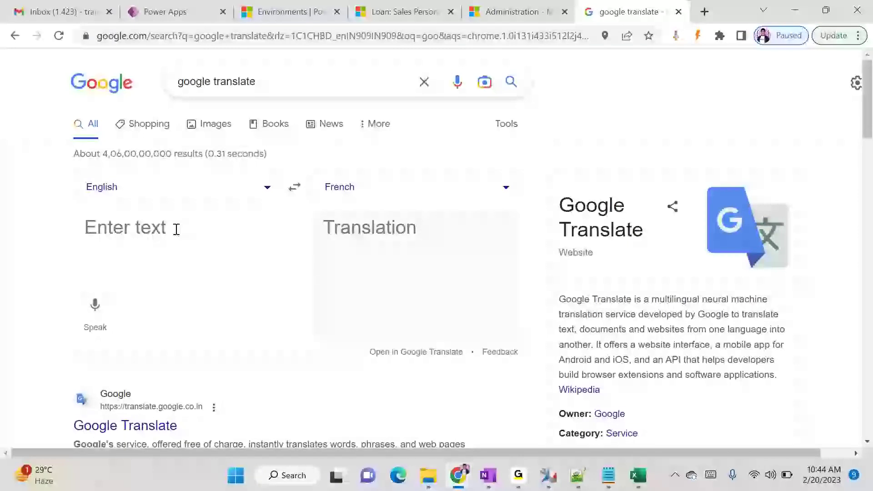
key("ctrl+v")
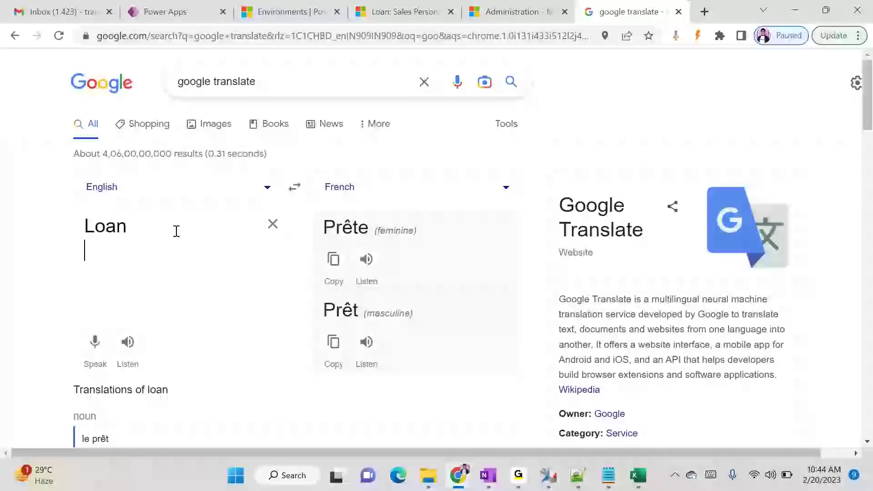
Copy the feminine translation "Prête" into the 1036 cell of the DisplayName row in the Excel workbook.
double_click(330, 226)
key("alt+Tab")
left_click(309, 196)
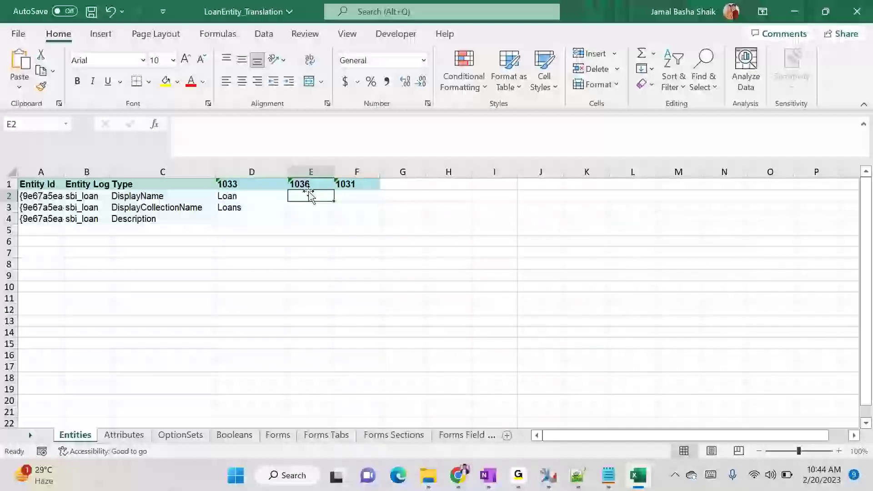
key("ctrl+v")
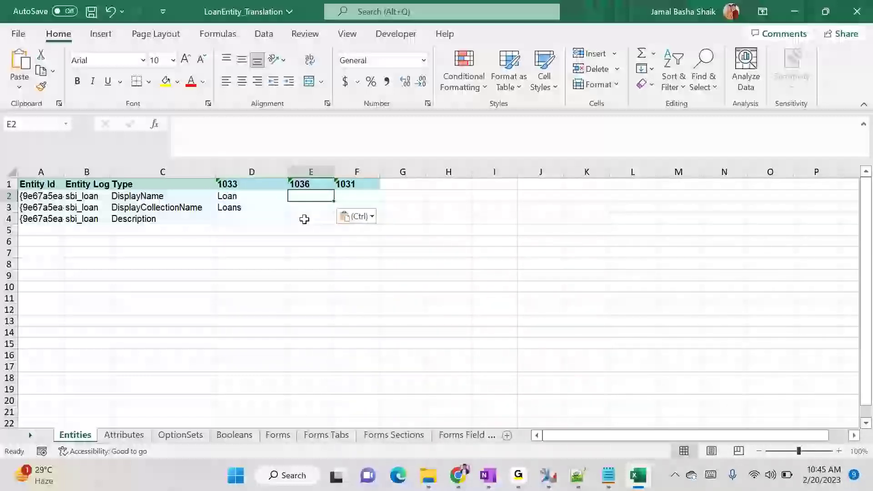
Translate the DisplayCollectionName value "Loans" into French in Google Translate and put "Prêts" in its 1036 cell in Excel.
left_click(259, 214)
key("ctrl+c")
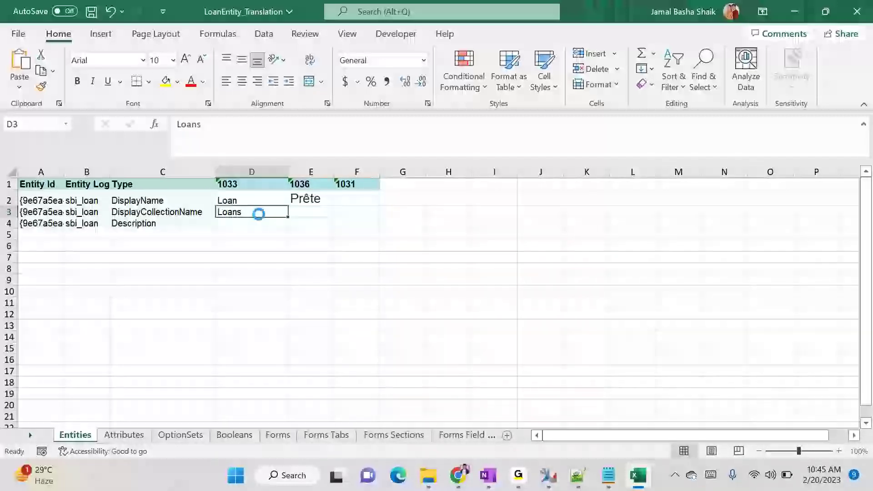
key("alt+Tab")
type("Loans")
key("Return")
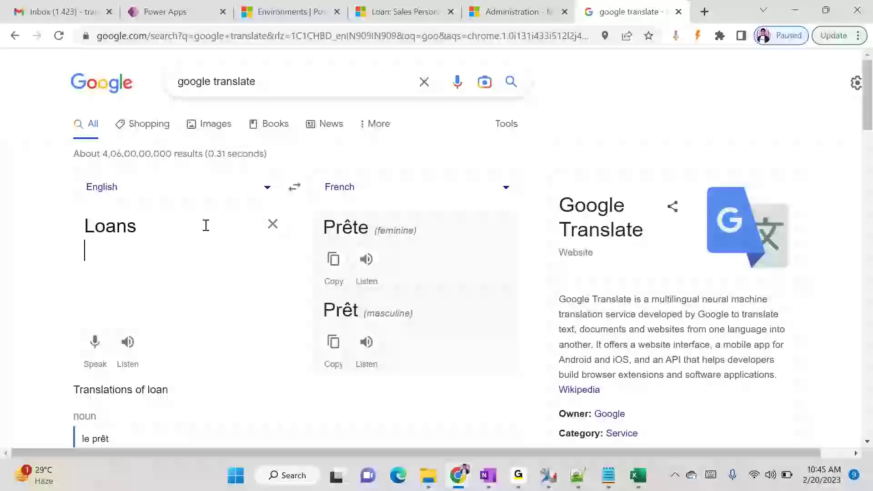
double_click(339, 226)
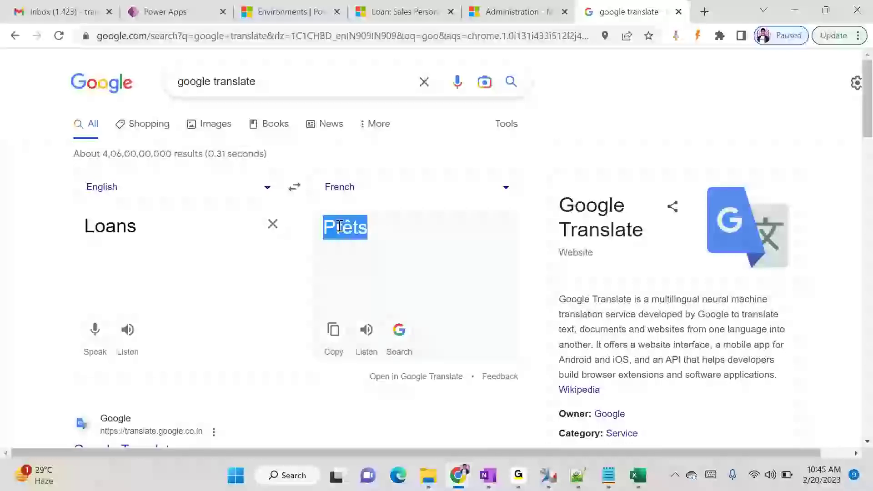
key("alt+Tab")
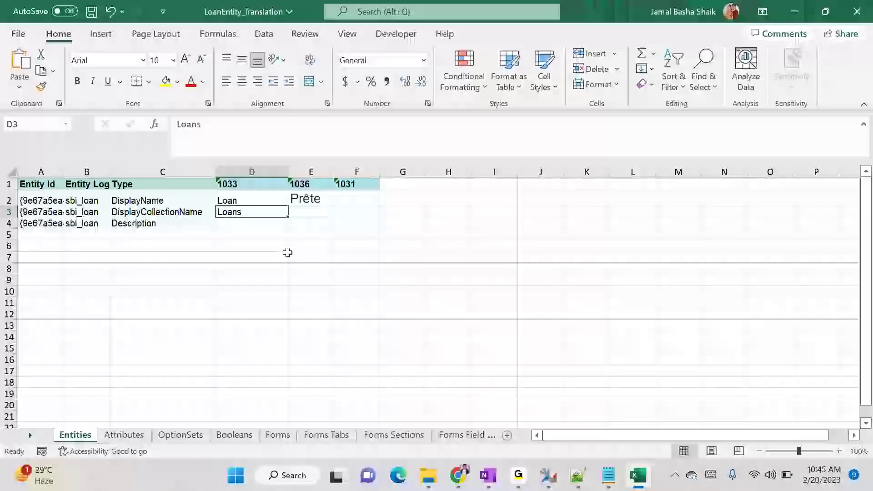
left_click(308, 212)
key("ctrl+v")
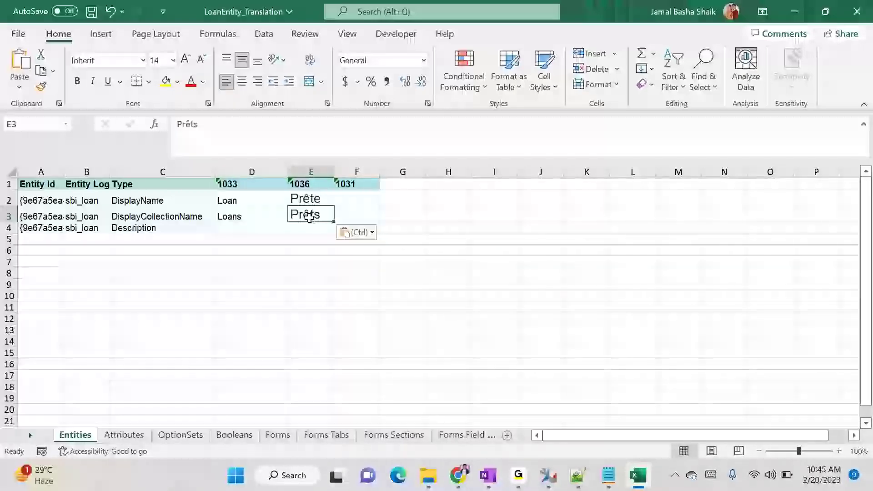
Change the Google Translate target language to German and copy "Darlehen" for "Loans" into the DisplayCollectionName row's 1031 cell in Excel.
left_click(248, 195)
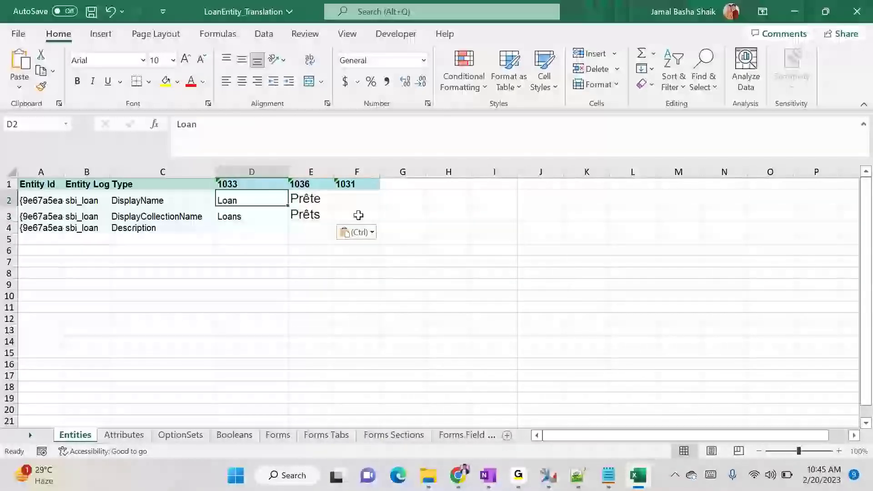
key("alt+Tab")
left_click(406, 195)
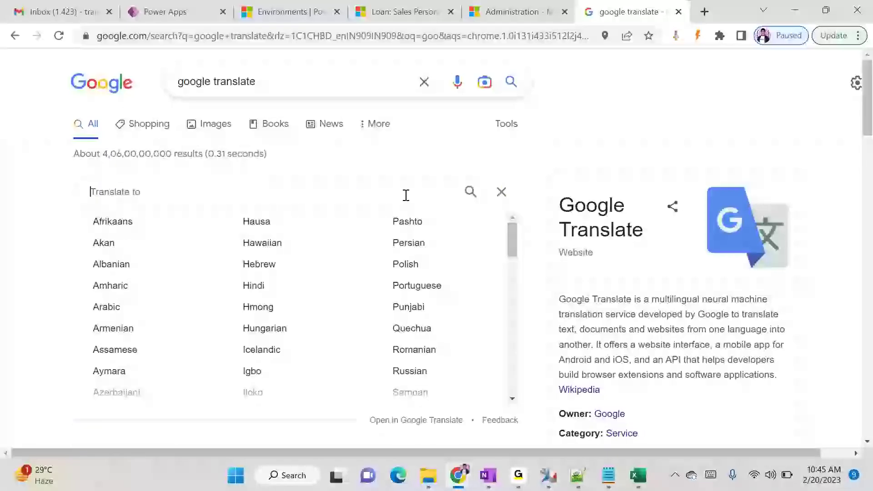
type("ge")
left_click(130, 241)
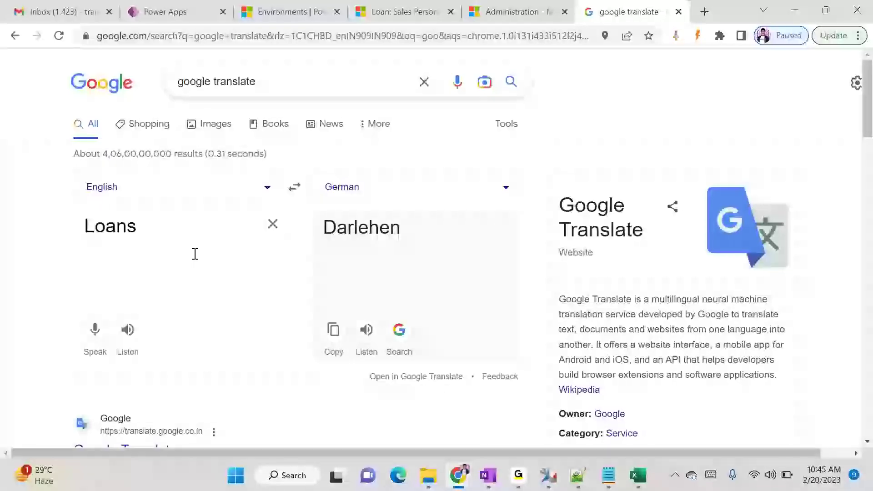
double_click(362, 226)
key("alt+Tab")
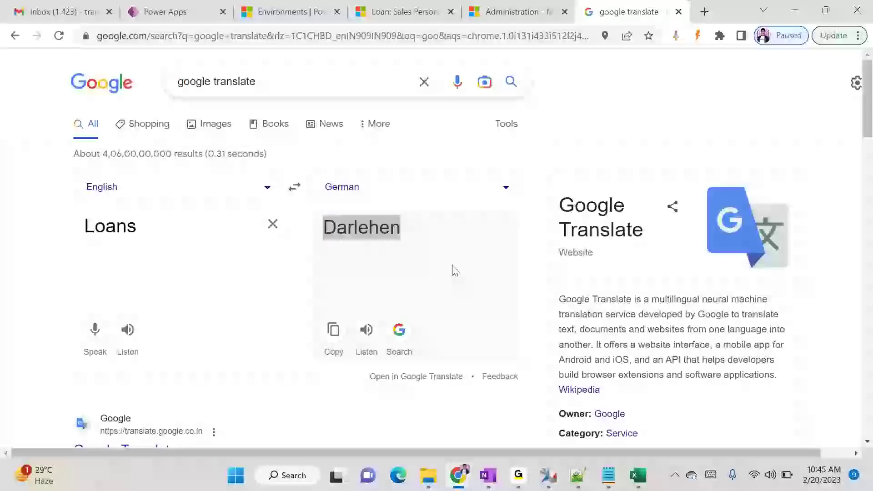
left_click(363, 214)
key("ctrl+v")
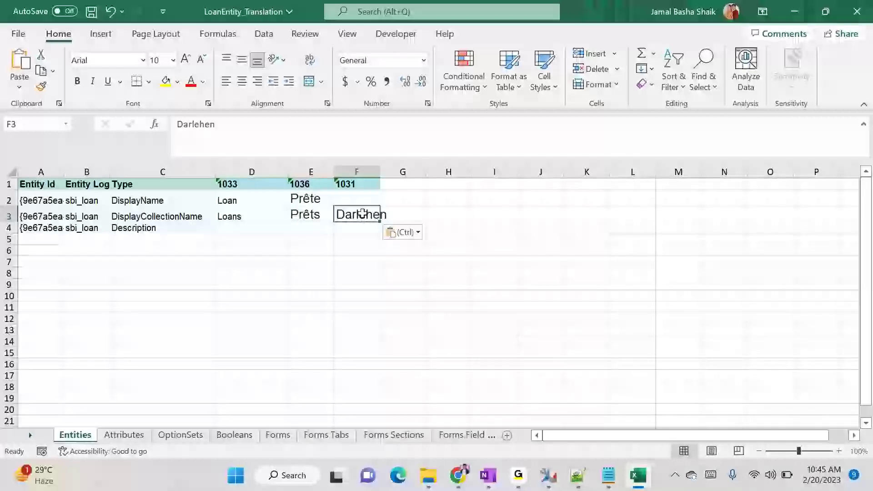
Copy the DisplayName value "Loan" from the 1033 column and translate it into German in Google Translate.
left_click(240, 200)
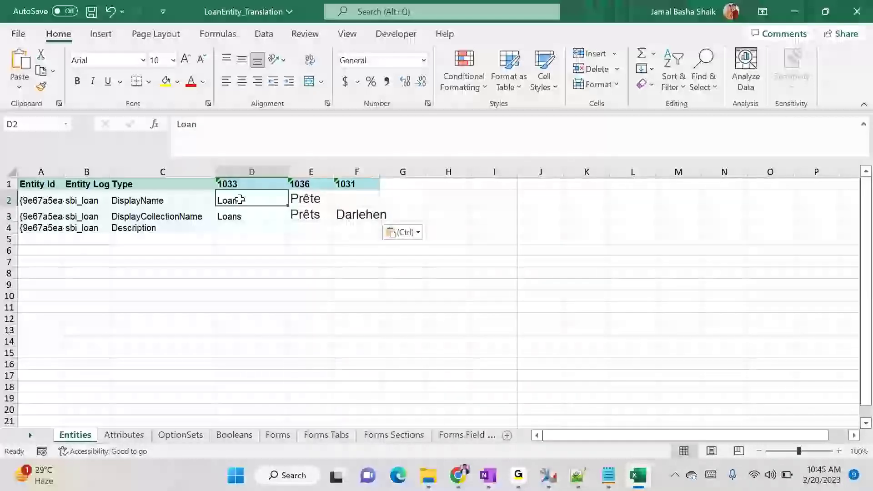
key("ctrl+c")
key("alt+Tab")
key("ctrl+a")
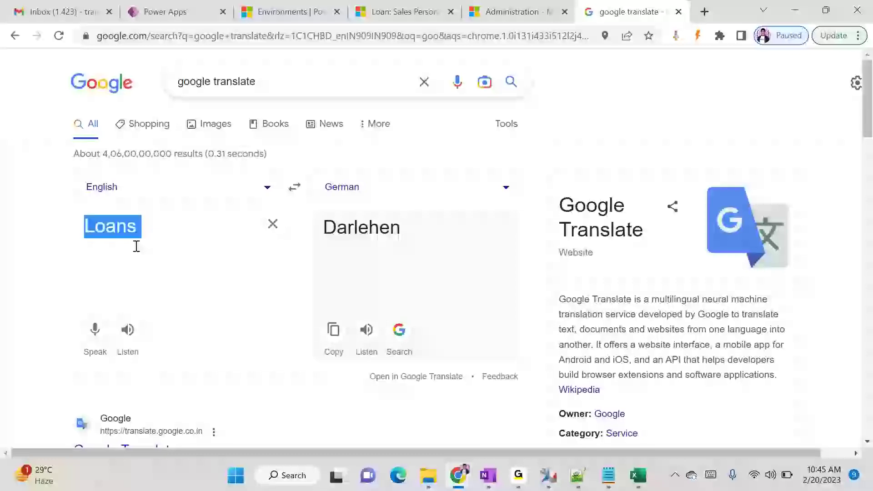
key("ctrl+v")
Copy the translation "Darlehen" into the 1031 cell of the DisplayName row in Excel and save the workbook.
double_click(365, 228)
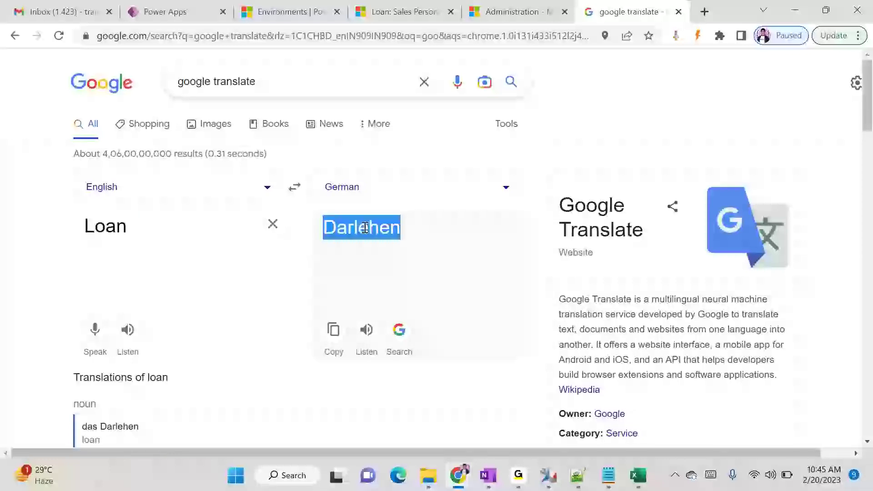
key("ctrl+c")
key("alt+Tab")
left_click(371, 200)
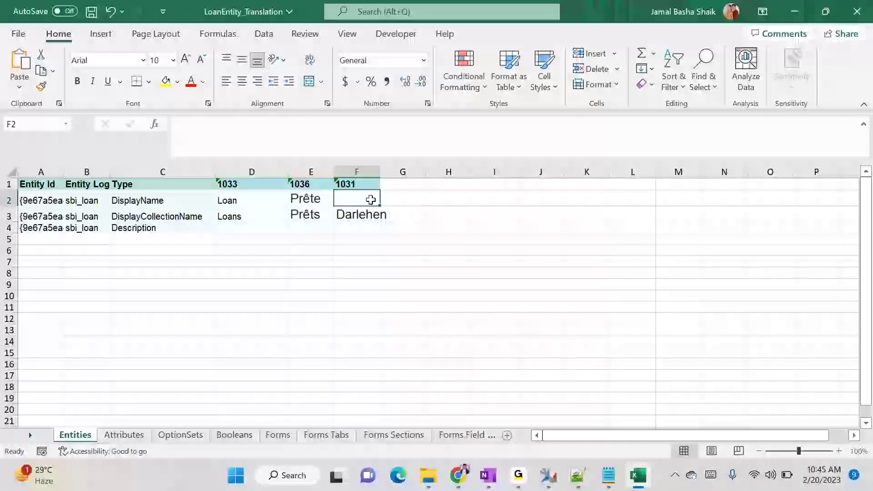
key("ctrl+v")
left_click(357, 284)
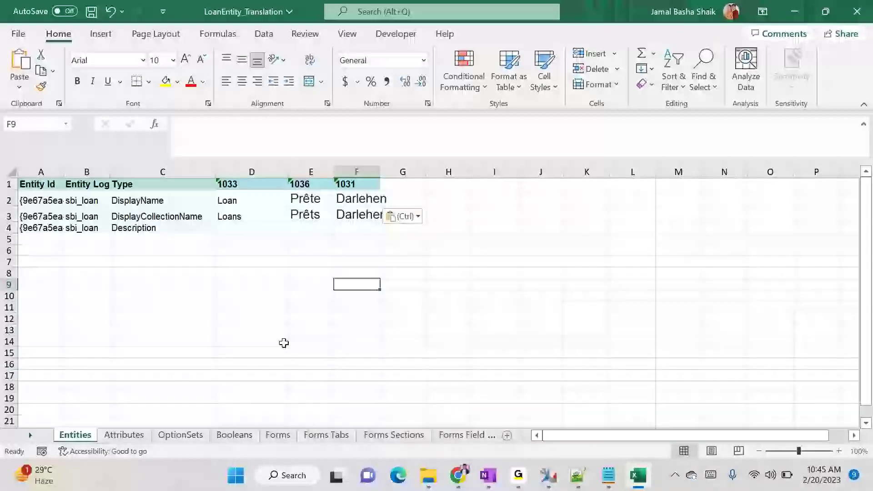
key("ctrl+s")
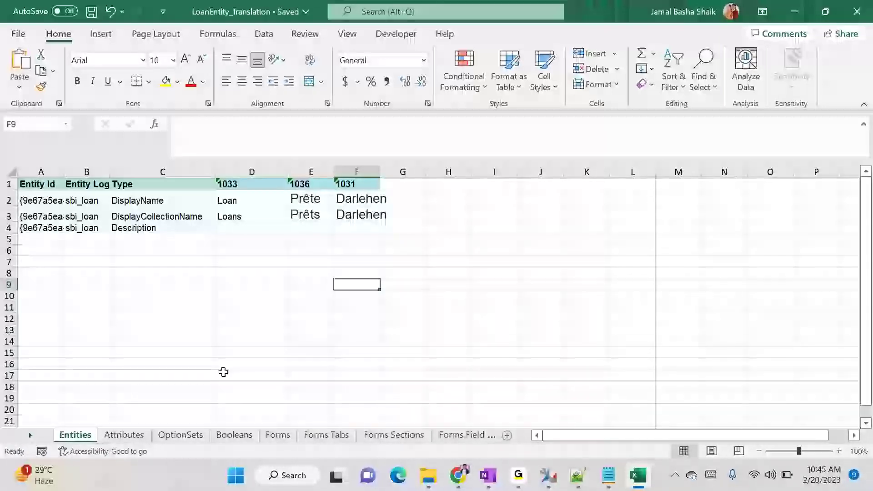
Widen the Attribute Logical Name, Type and 1033 columns on the Attributes sheet and look through the attribute labels.
left_click(130, 435)
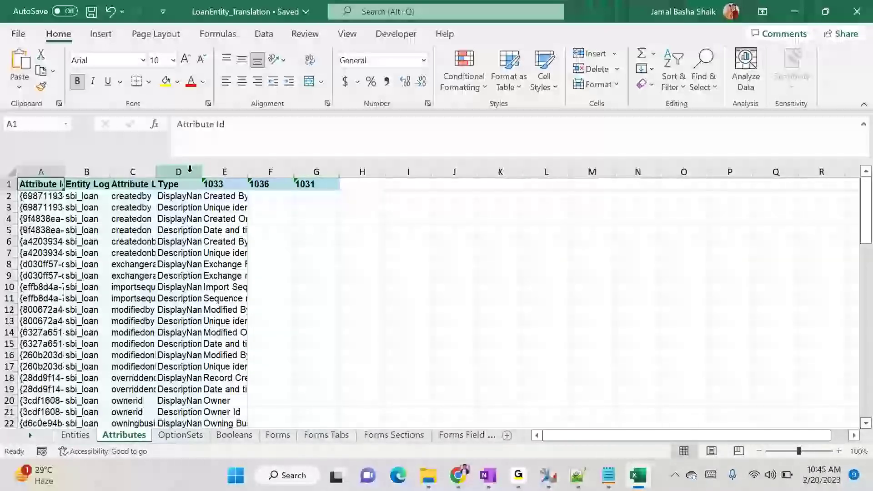
left_click_drag(155, 172, 460, 172)
scroll(495, 288, "down", 9)
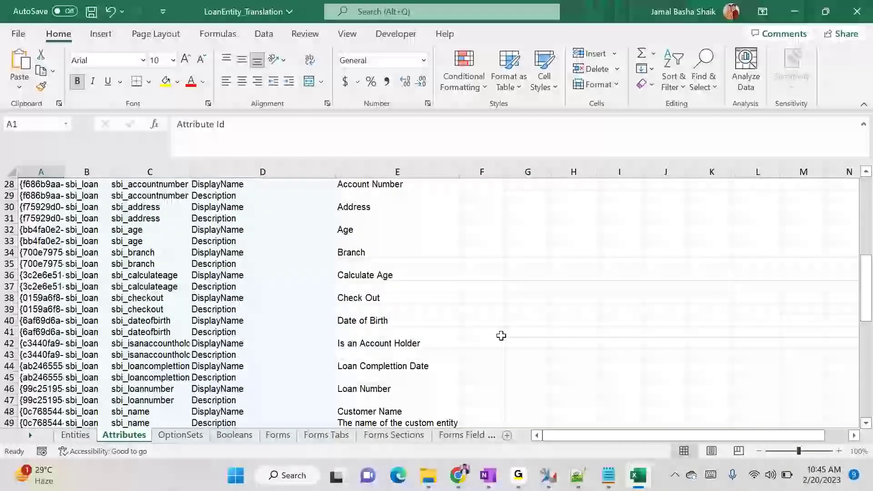
scroll(501, 335, "down", 5)
scroll(500, 339, "up", 11)
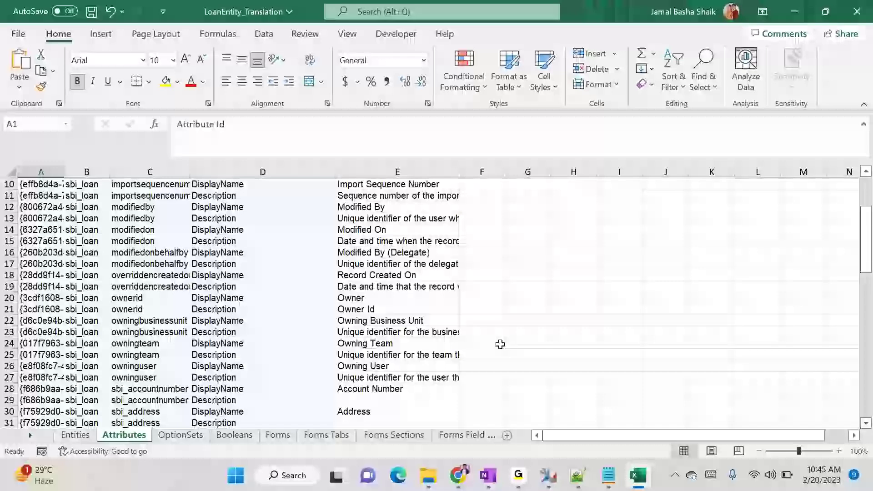
scroll(500, 344, "up", 3)
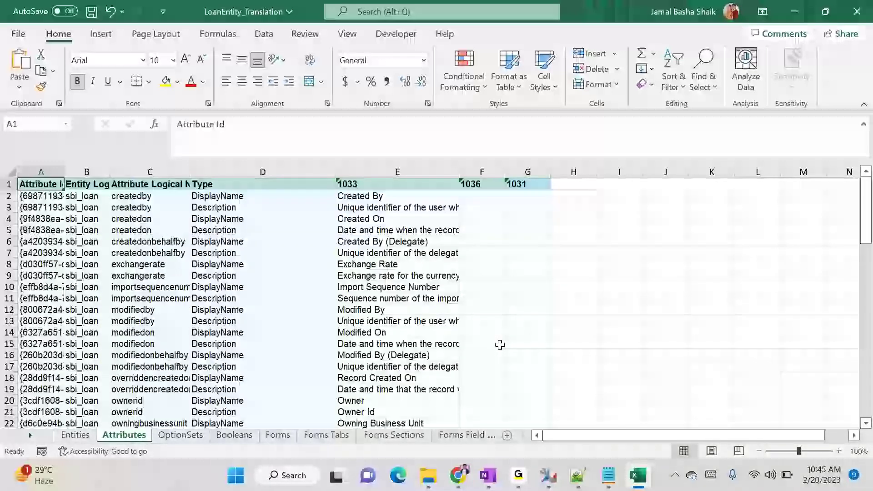
scroll(500, 344, "down", 6)
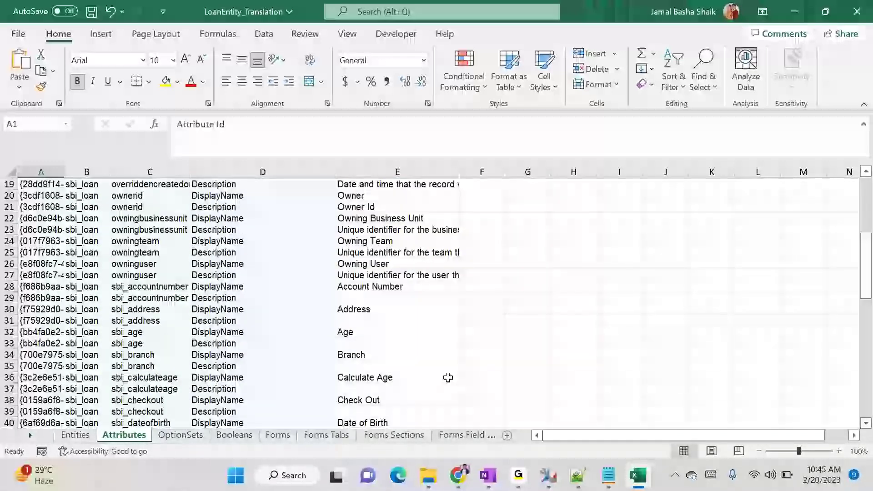
Check the field labels on the New Loan form in Dynamics 365 and compare them with the sbi_ attribute rows in Excel.
left_click(458, 475)
left_click(394, 12)
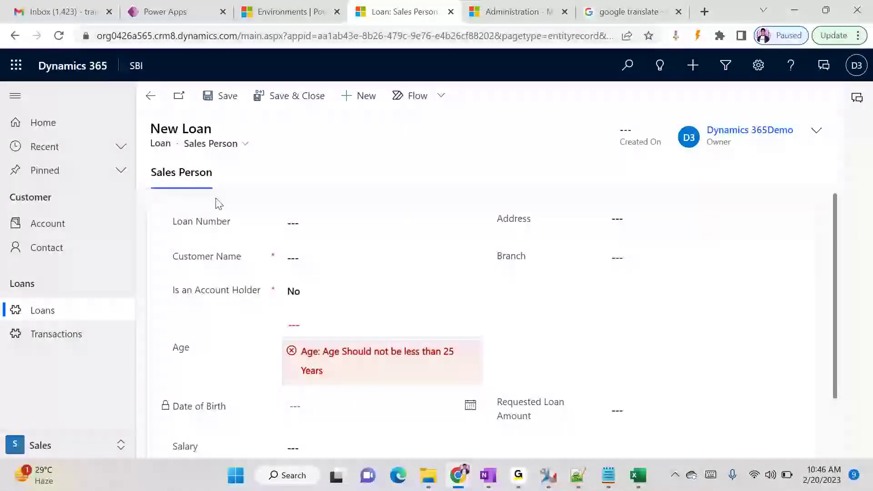
key("alt+Tab")
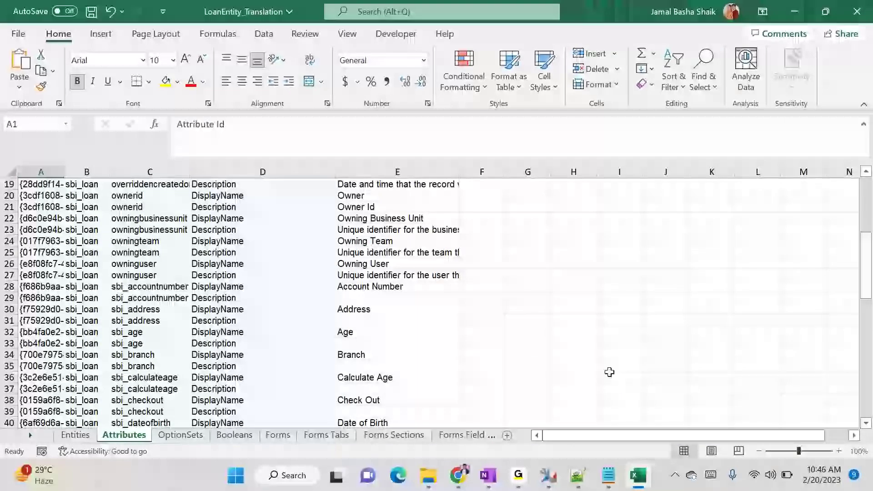
scroll(511, 357, "down", 1)
scroll(511, 358, "down", 3)
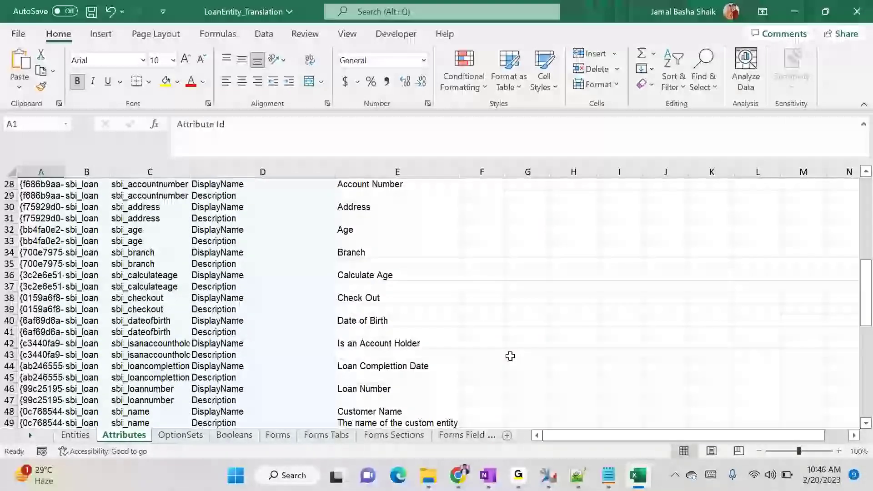
Copy the "Loan Number" label from cell E46 of the Attributes sheet and translate it into German in Google Translate.
scroll(511, 357, "down", 1)
left_click(438, 356)
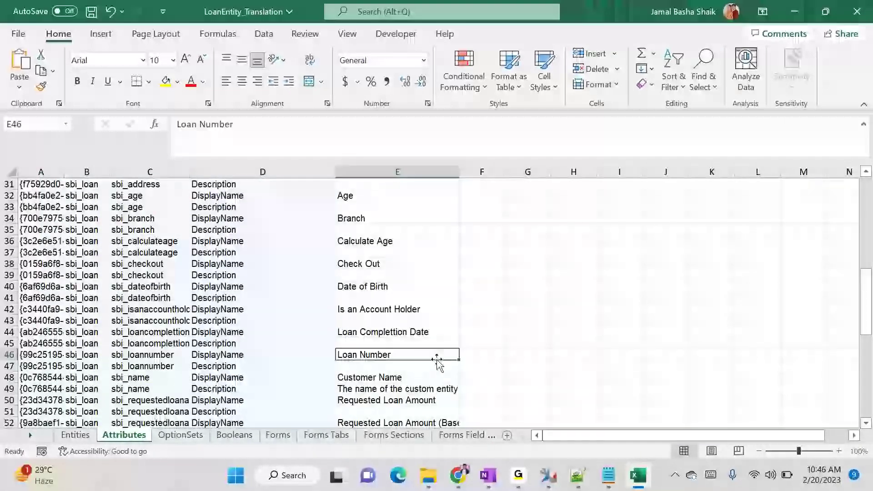
key("ctrl+c")
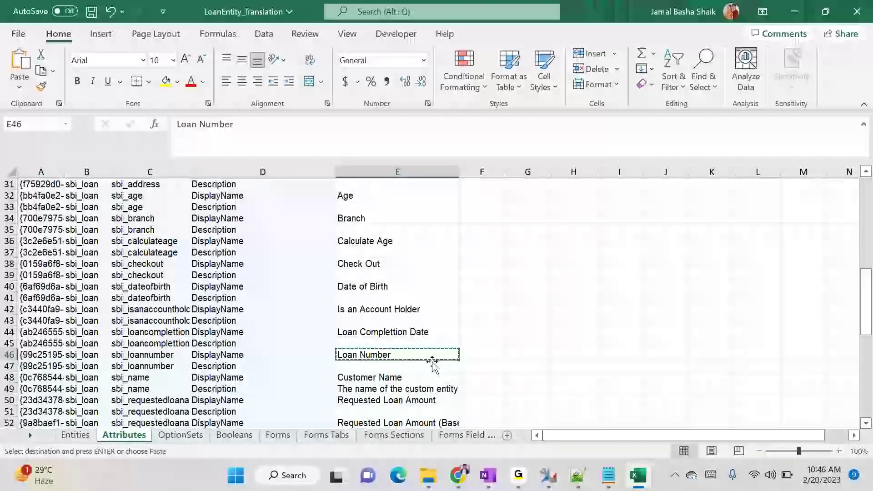
key("alt+Tab")
left_click(621, 12)
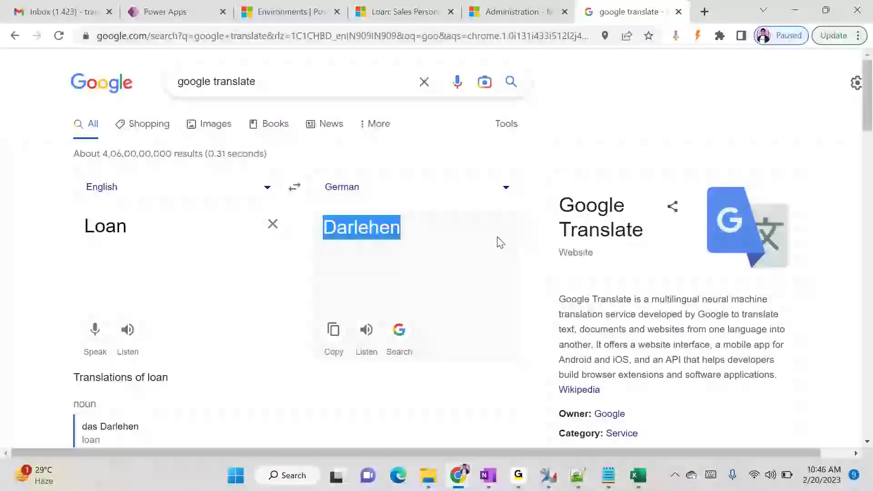
double_click(184, 236)
key("ctrl+v")
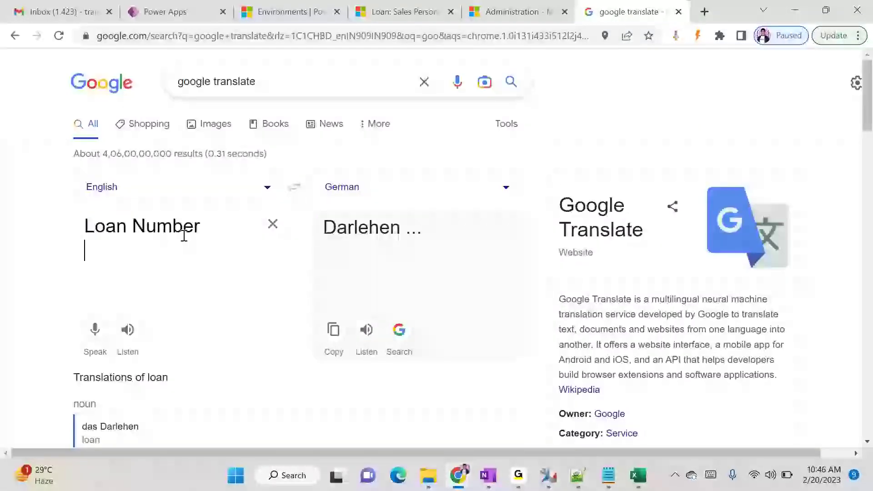
Copy the German translation "Darlehensnummer" into cell G46 of the sbi_loannumber DisplayName row in Excel.
double_click(332, 227)
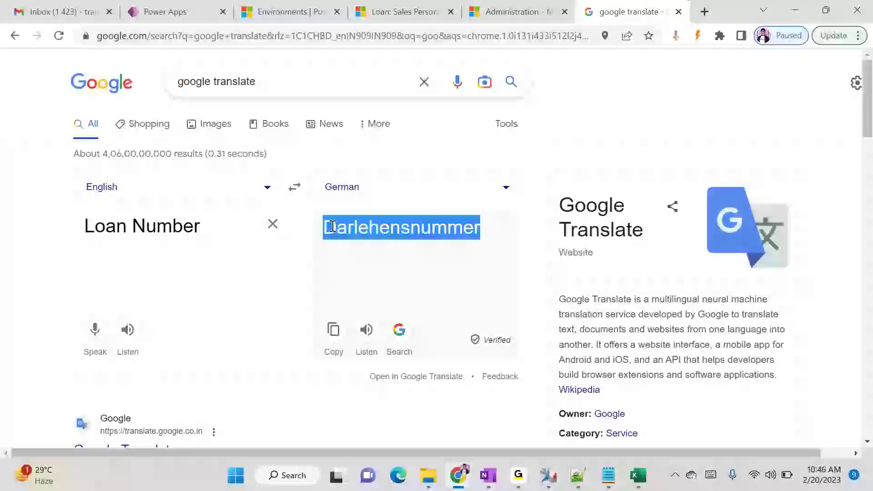
key("alt+Tab")
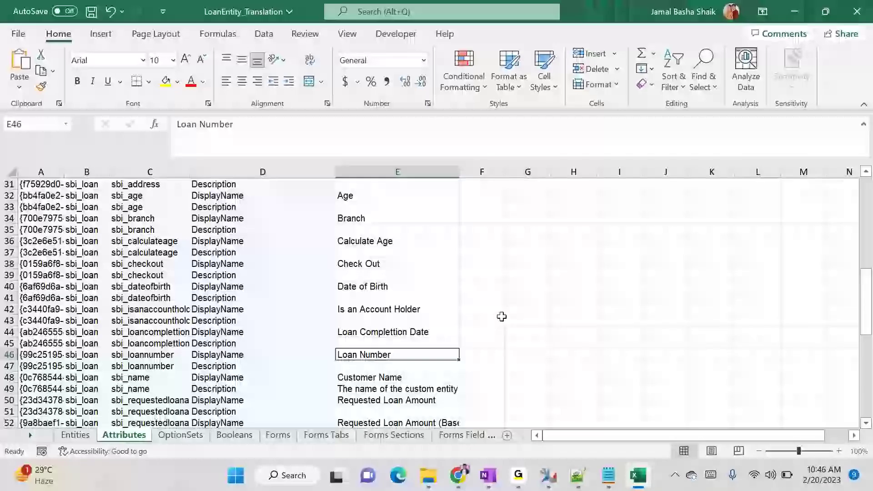
left_click(524, 351)
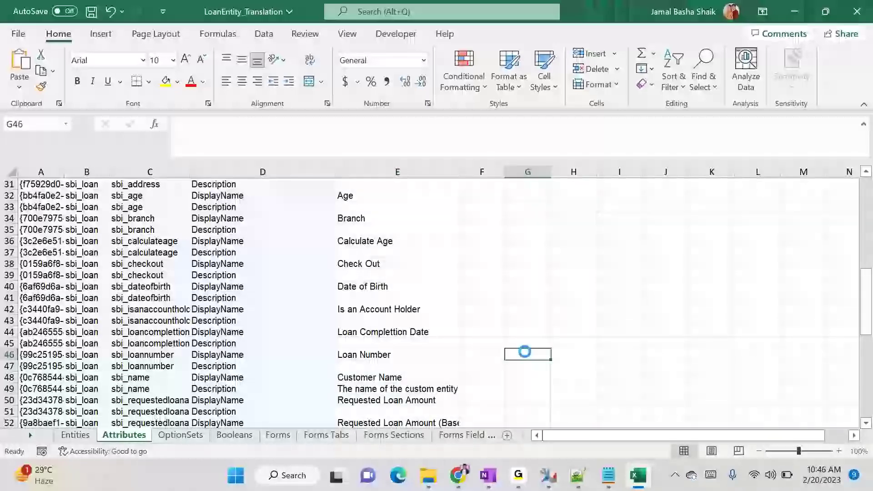
key("ctrl+v")
Translate "Loan Number" into French in Google Translate and copy "Numéro de prêt" into cell F46 in Excel.
key("alt+Tab")
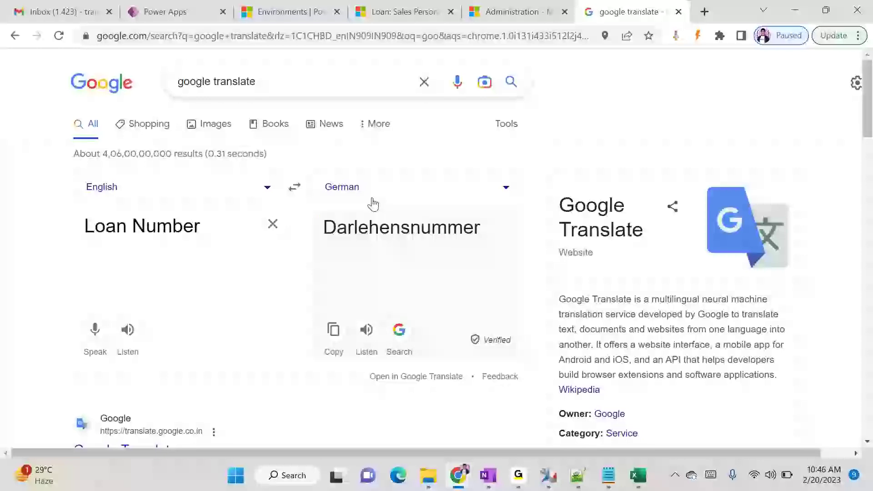
left_click(369, 193)
type("fr")
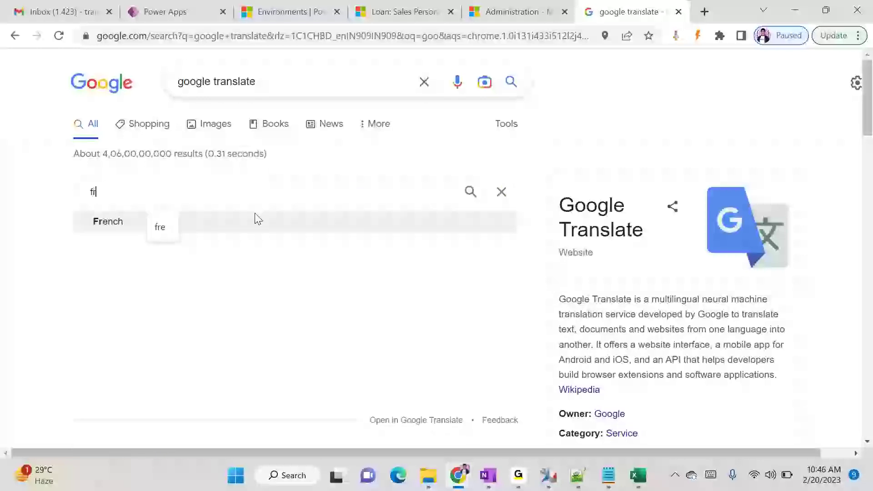
left_click(255, 218)
left_click_drag(470, 229, 305, 233)
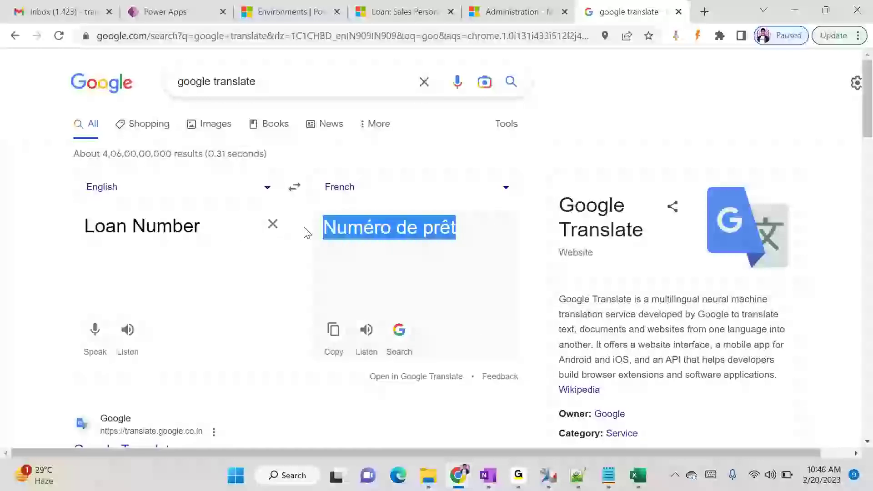
key("alt+Tab")
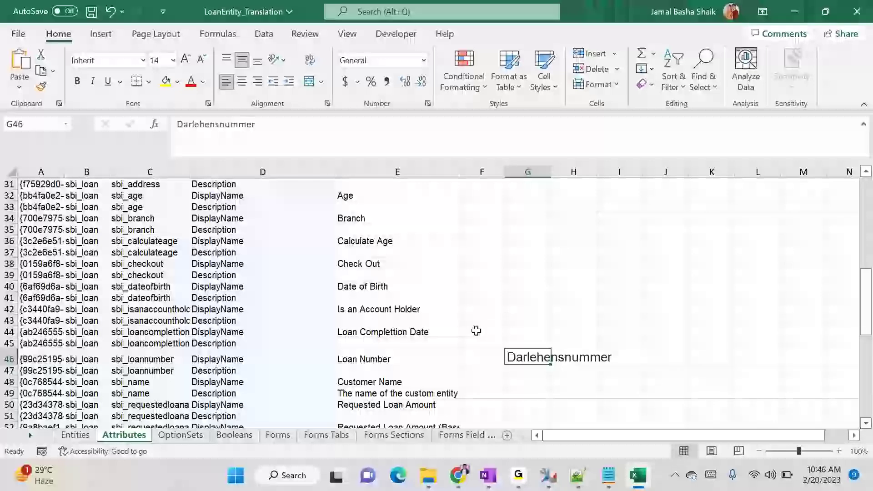
left_click(480, 355)
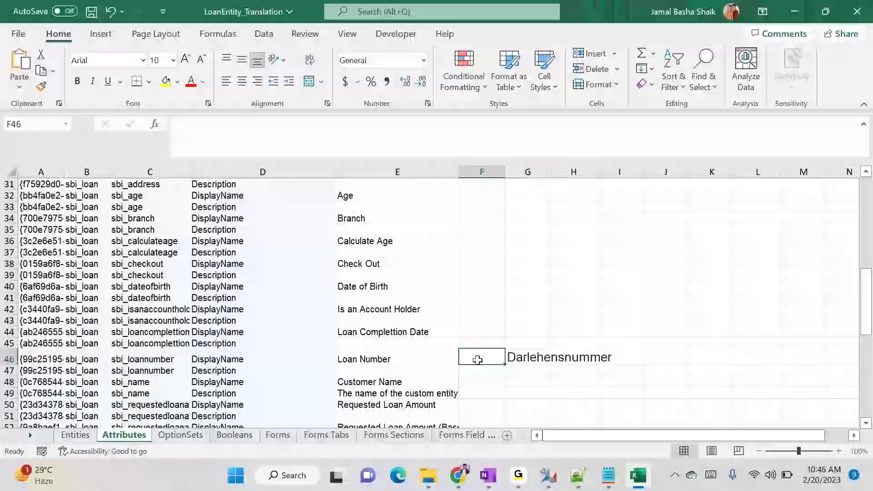
key("ctrl+v")
Copy the "Loan Complettion Date" label from cell E44 and translate it into French in Google Translate.
left_click(436, 332)
key("ctrl+c")
key("alt+Tab")
left_click(245, 251)
triple_click(196, 228)
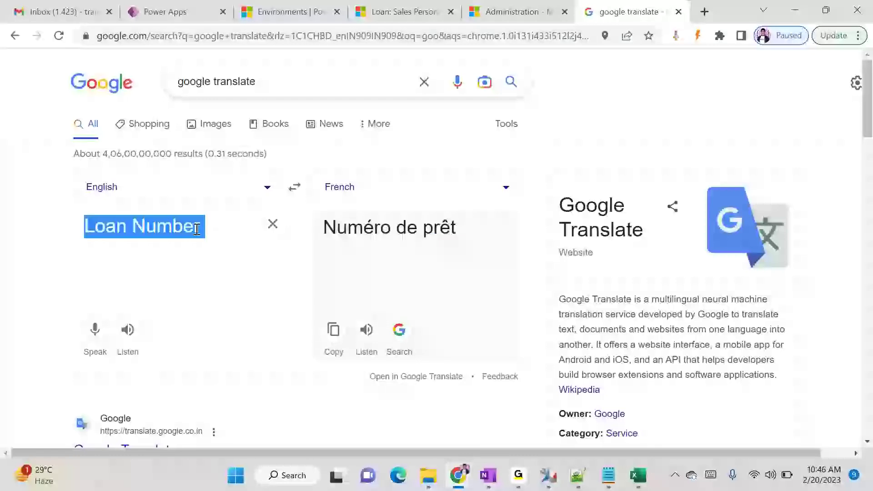
key("ctrl+v")
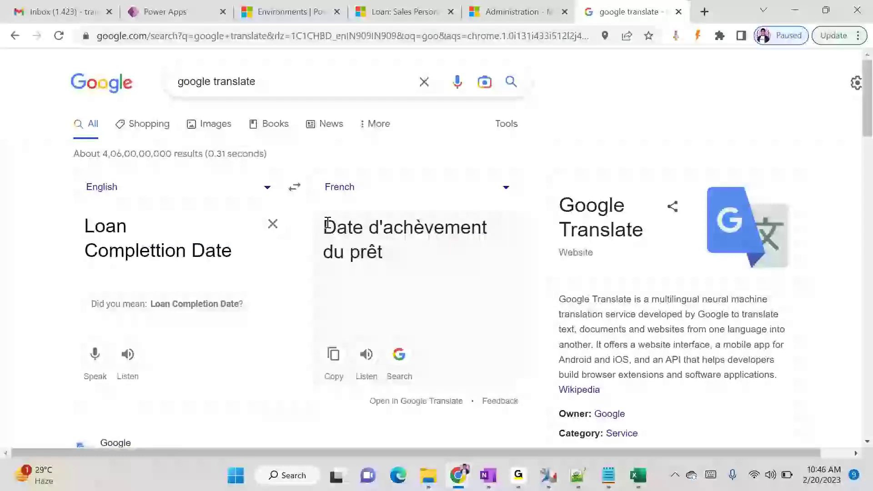
Copy the French translation "Date d'achèvement du prêt" into cell F44 of the loan completion date row in Excel.
left_click_drag(327, 223, 388, 259)
key("ctrl+c")
key("alt+Tab")
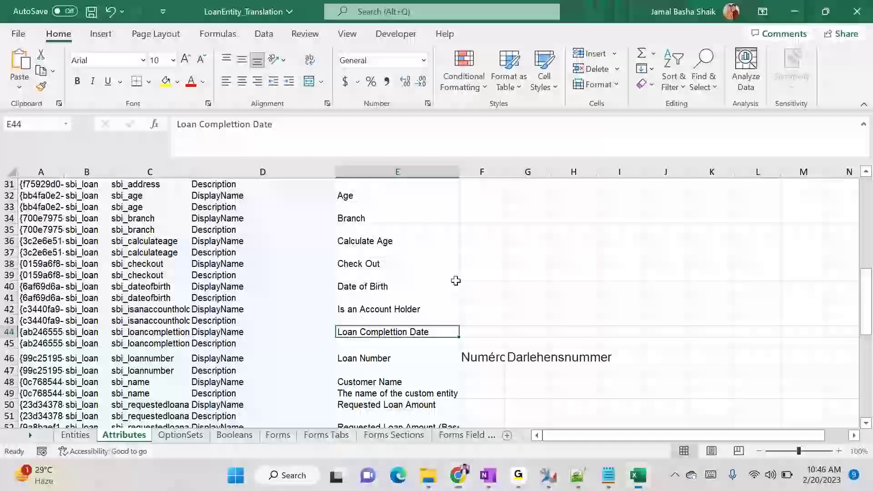
left_click(500, 334)
key("ctrl+v")
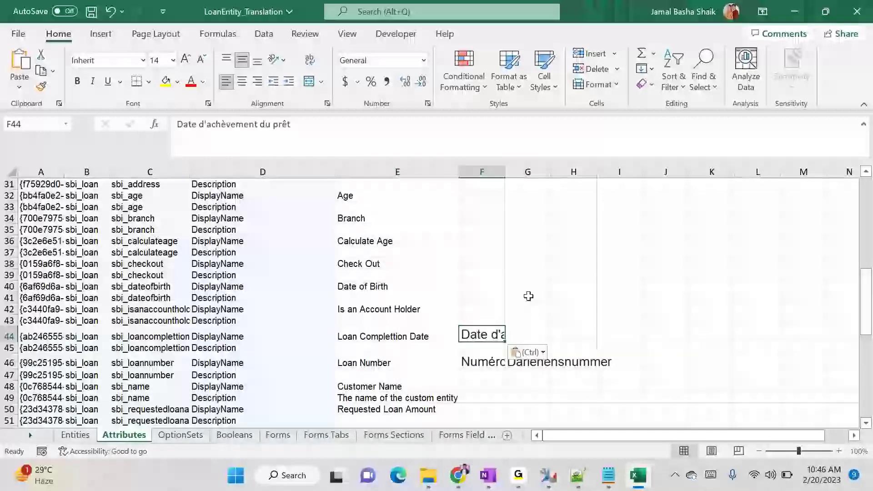
left_click(412, 323)
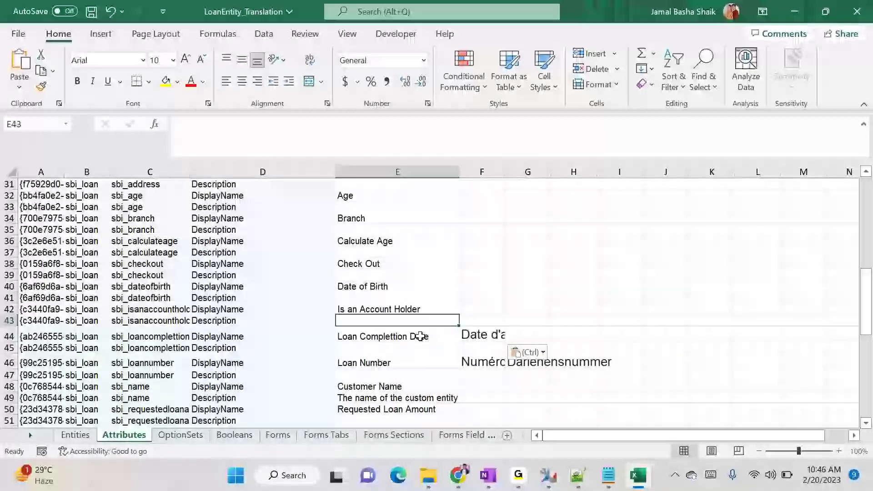
Switch the Google Translate target language to German and copy "Darlehensabschlussdatum" into cell G44 in Excel.
key("alt+Tab")
left_click(354, 191)
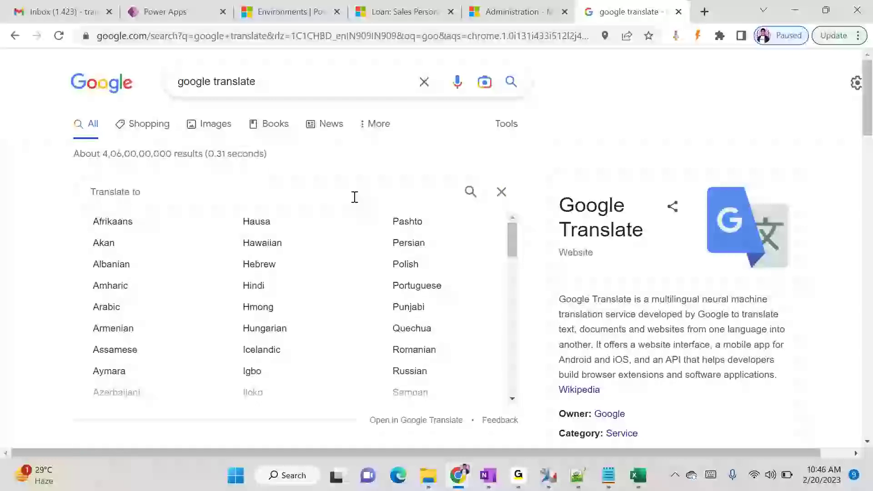
type("ger")
left_click(216, 232)
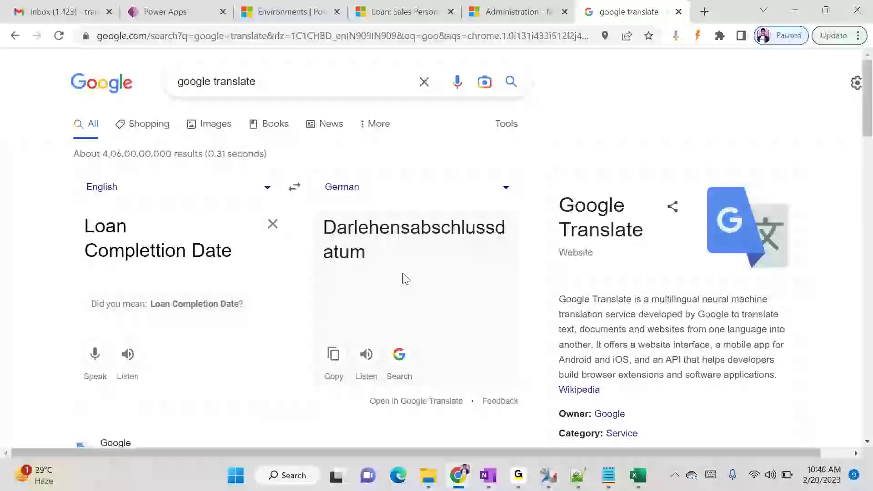
double_click(335, 226)
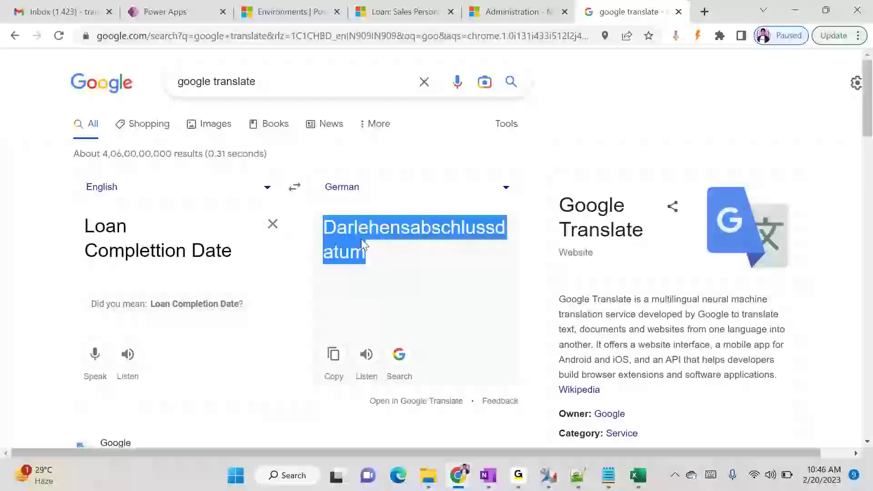
key("alt+Tab")
left_click(488, 319)
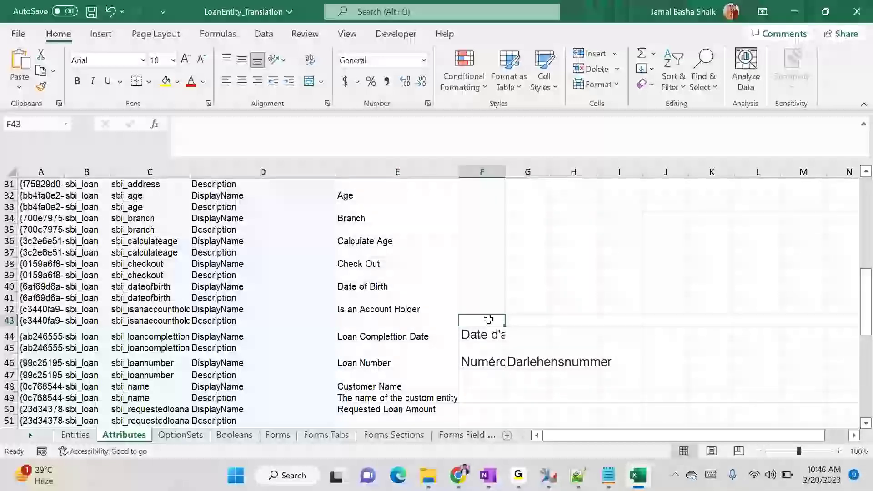
left_click(521, 332)
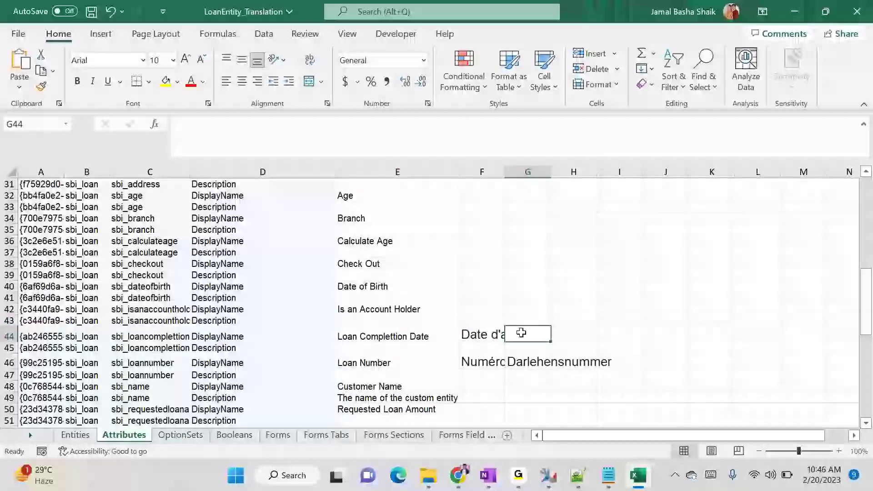
key("ctrl+v")
left_click(639, 307)
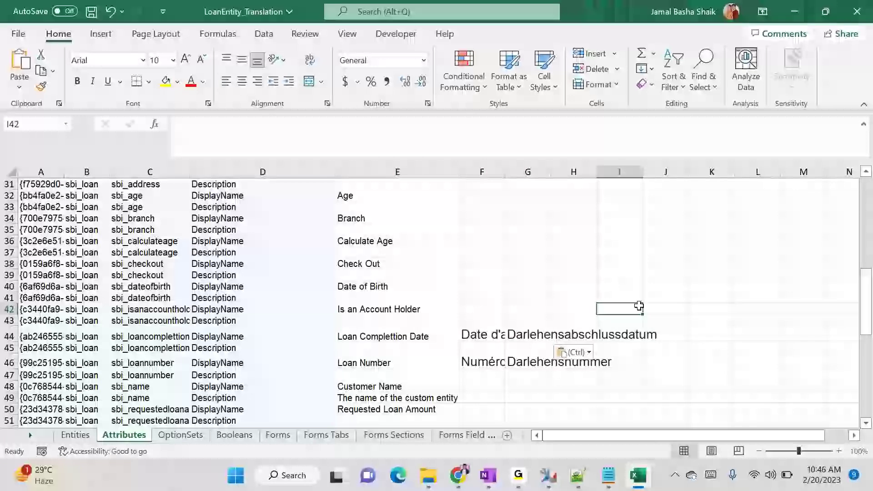
Translate the "Customer Name" label from cell E48 into German in Google Translate and copy "Kundenname" into cell G48 in Excel.
left_click(412, 386)
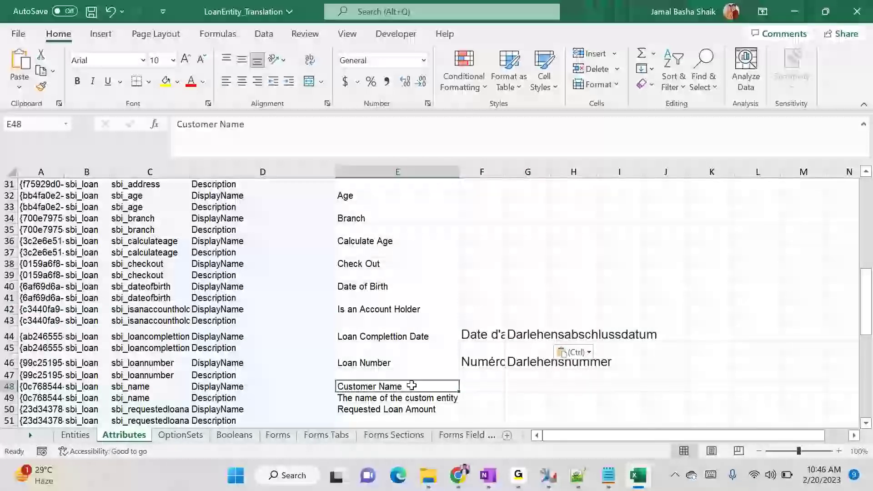
key("ctrl+c")
key("alt+Tab")
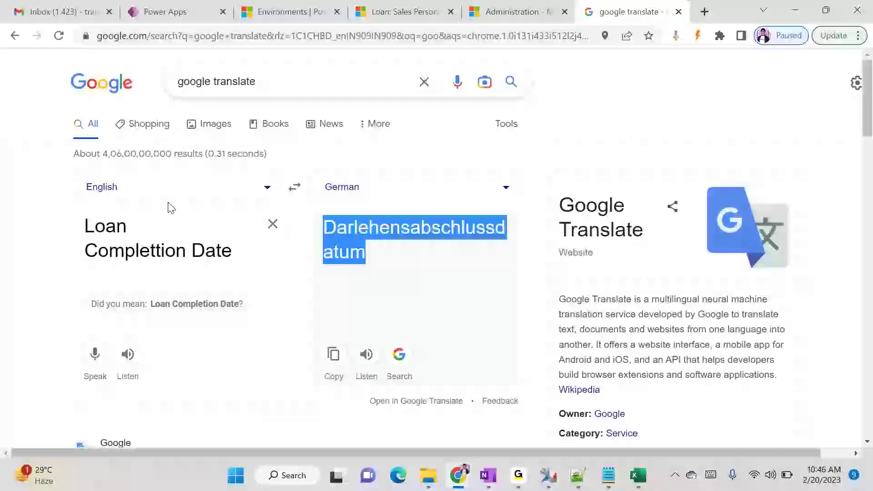
triple_click(167, 222)
key("ctrl+v")
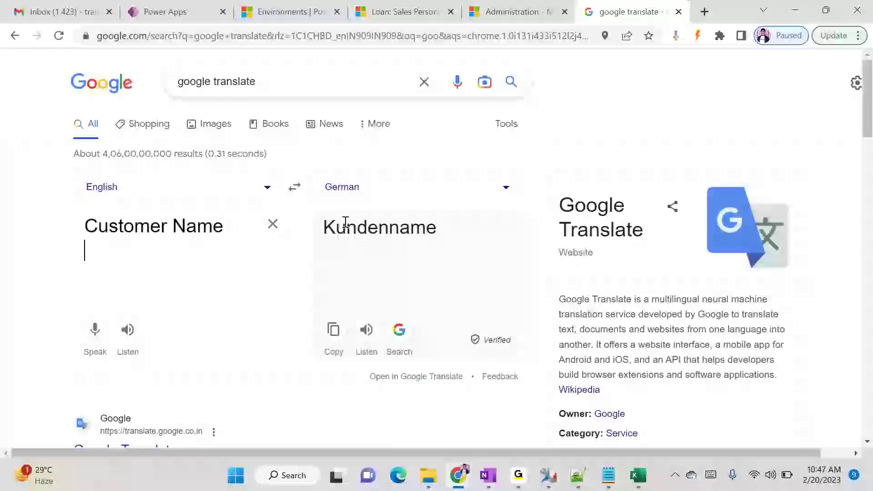
double_click(361, 221)
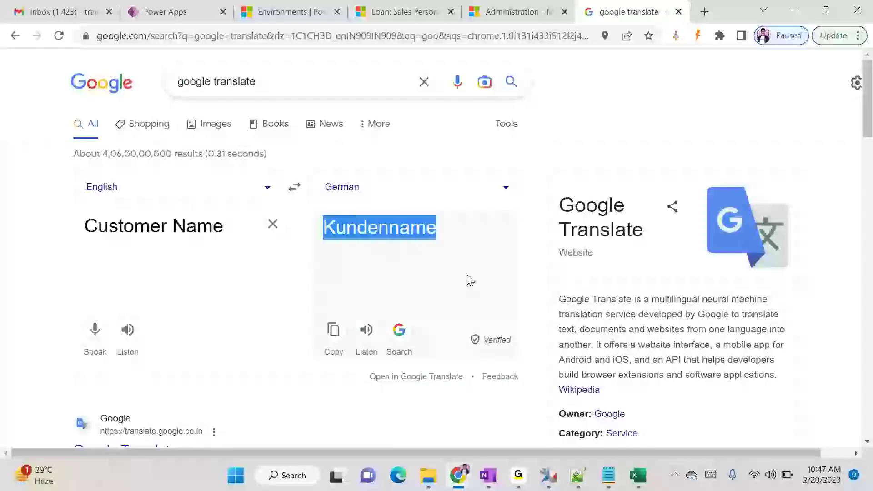
key("alt+Tab")
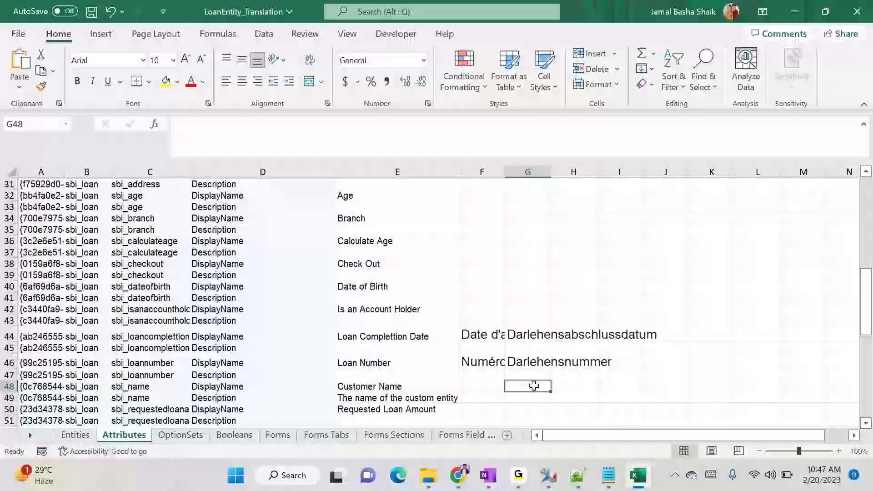
key("ctrl+v")
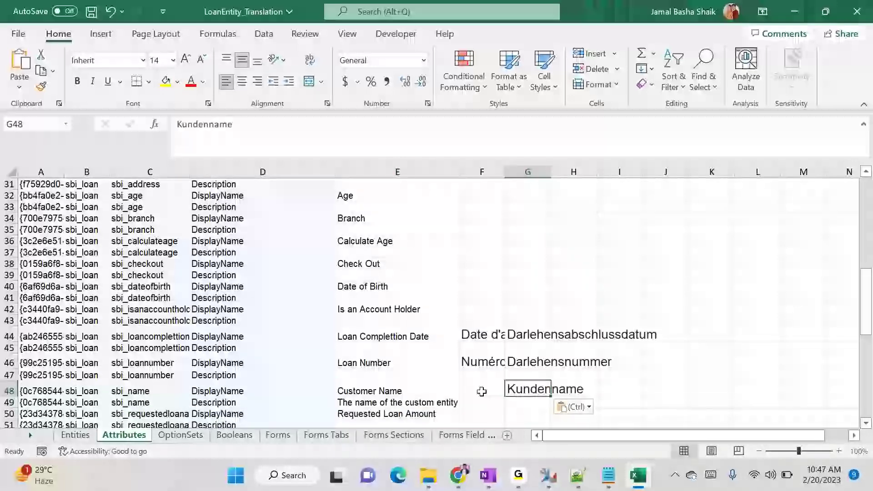
Translate "Customer Name" into French in Google Translate and copy "Nom du client" into cell F48 in Excel.
key("alt+Tab")
left_click(408, 179)
type("fre")
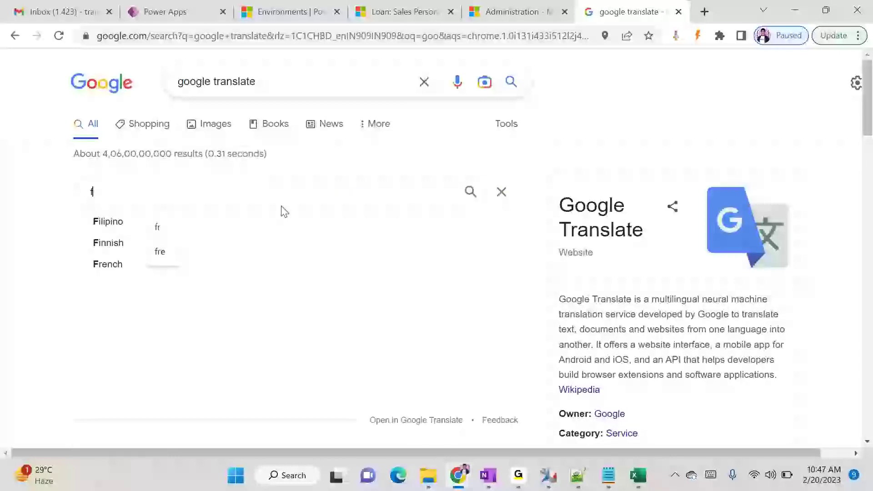
key("Return")
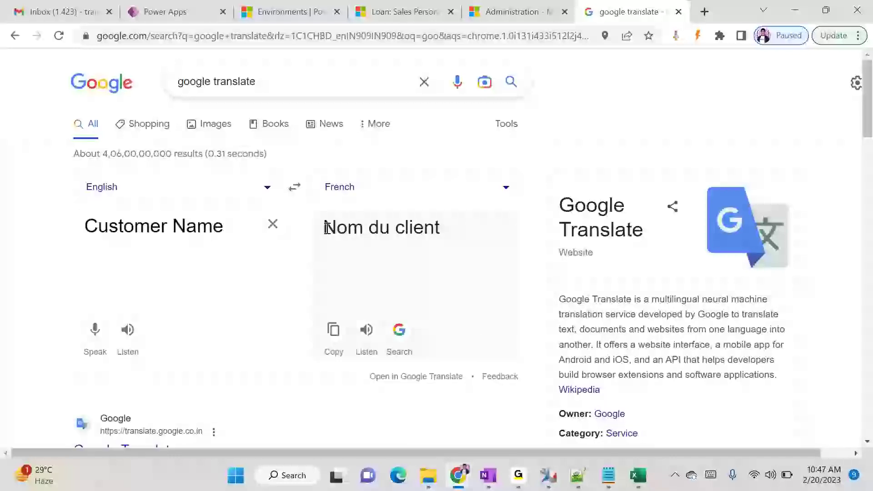
left_click_drag(325, 228, 444, 236)
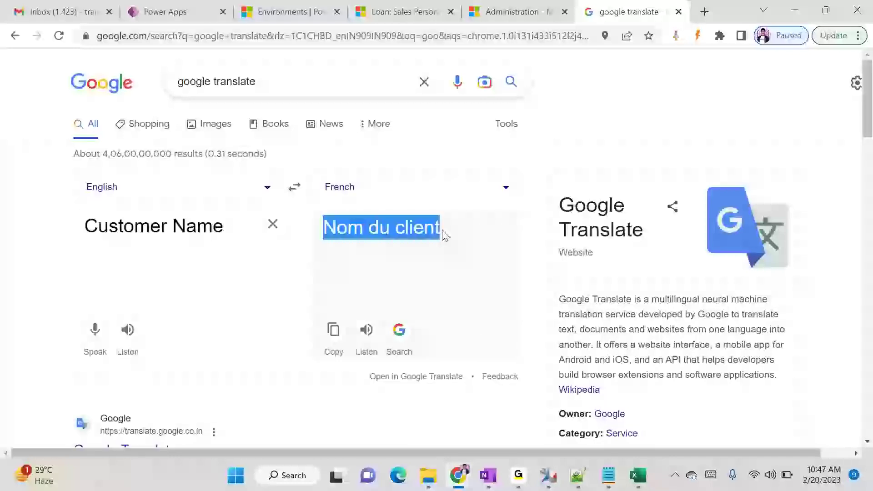
key("ctrl+c")
key("alt+Tab")
left_click(482, 385)
key("ctrl+v")
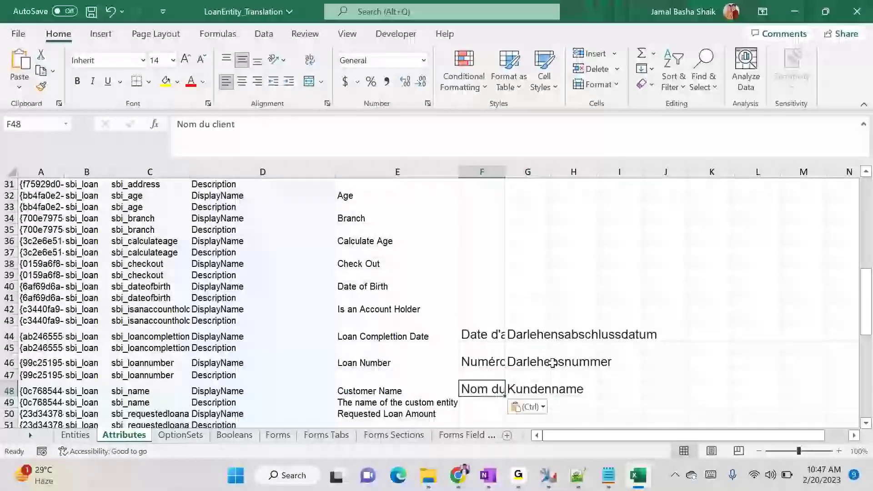
left_click(709, 376)
Translate the "Salary" label from cell E54 of the Attributes sheet into French in Google Translate.
scroll(723, 368, "down", 3)
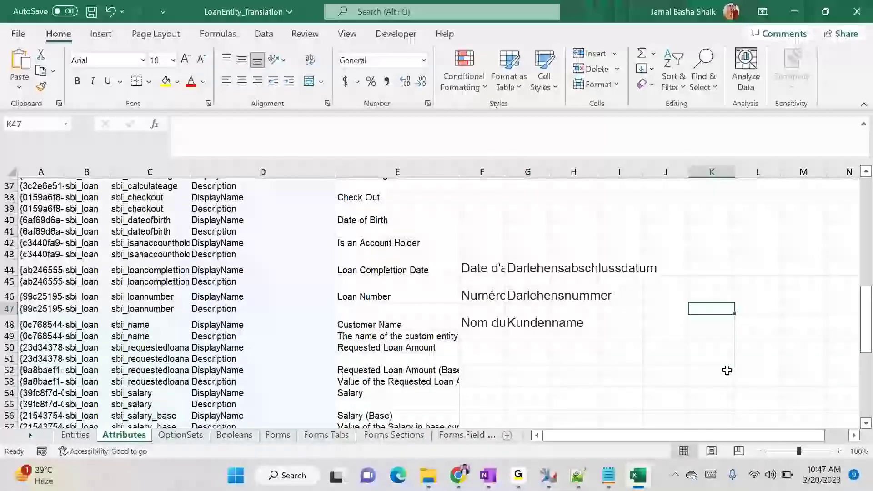
left_click(441, 359)
key("ctrl+c")
key("alt+Tab")
triple_click(194, 228)
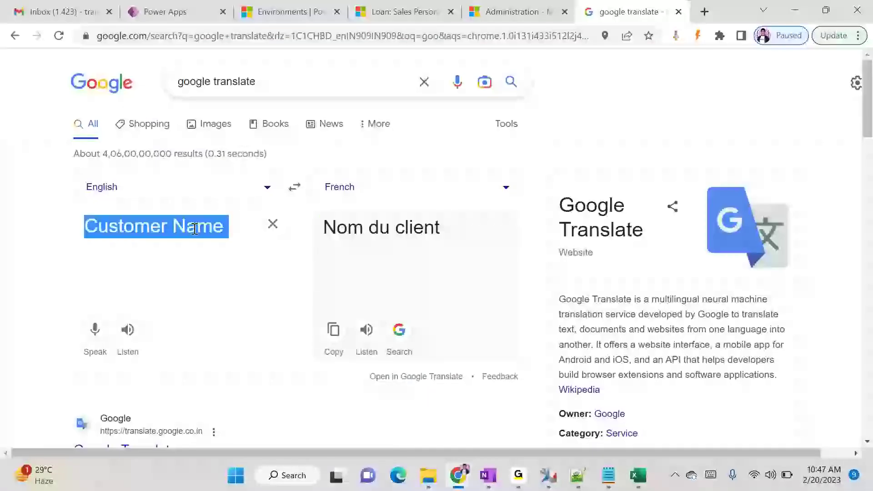
key("ctrl+v")
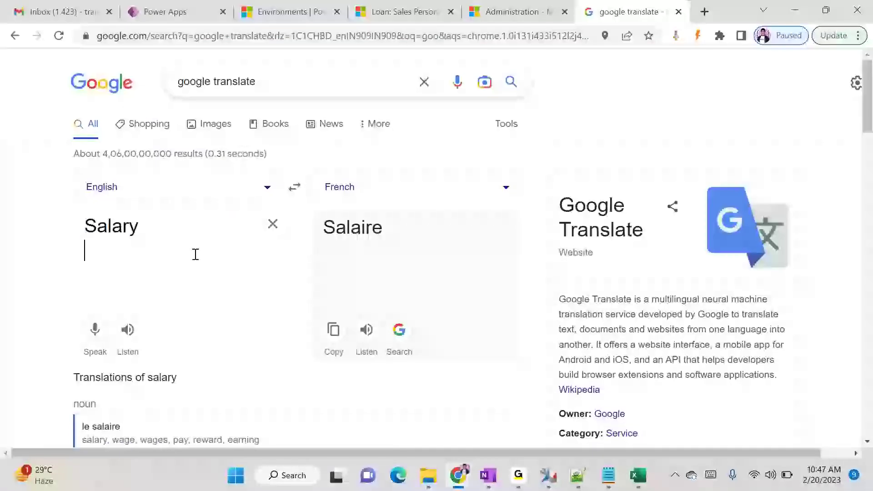
Copy the French translation "Salaire" into cell F54 of the salary row in Excel.
double_click(373, 225)
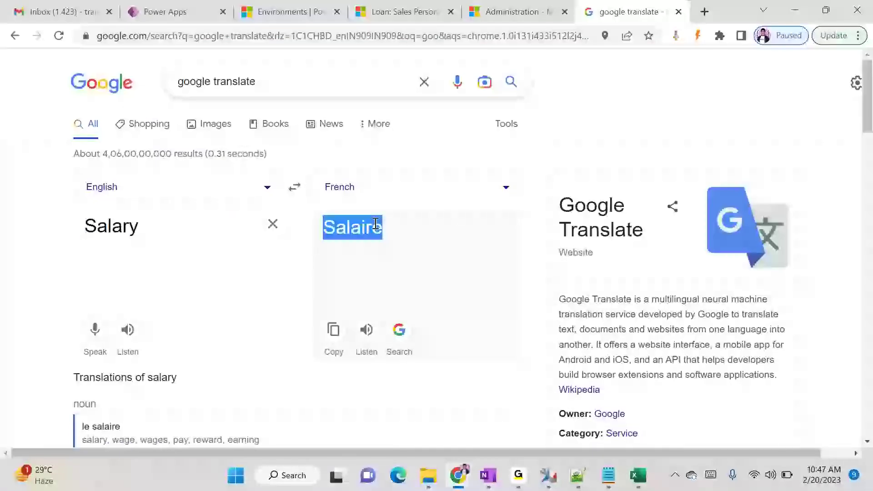
key("alt+Tab")
left_click(490, 360)
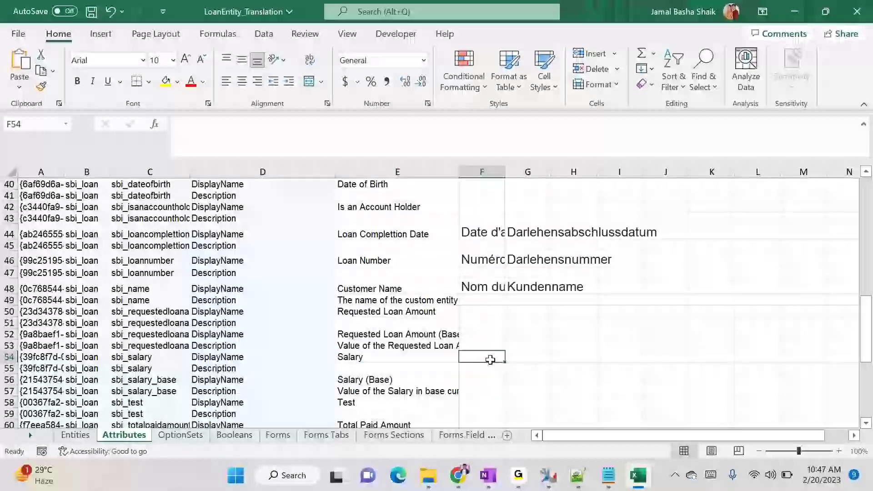
key("alt+Tab")
key("alt+Tab")
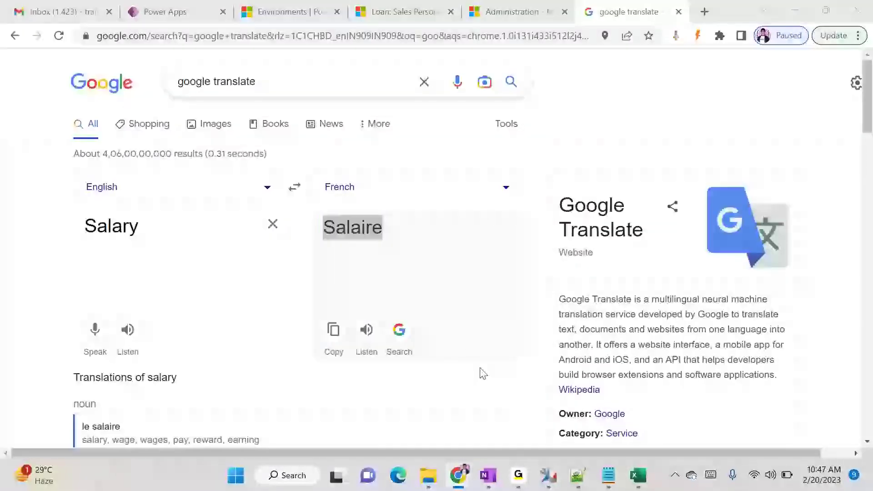
key("ctrl+v")
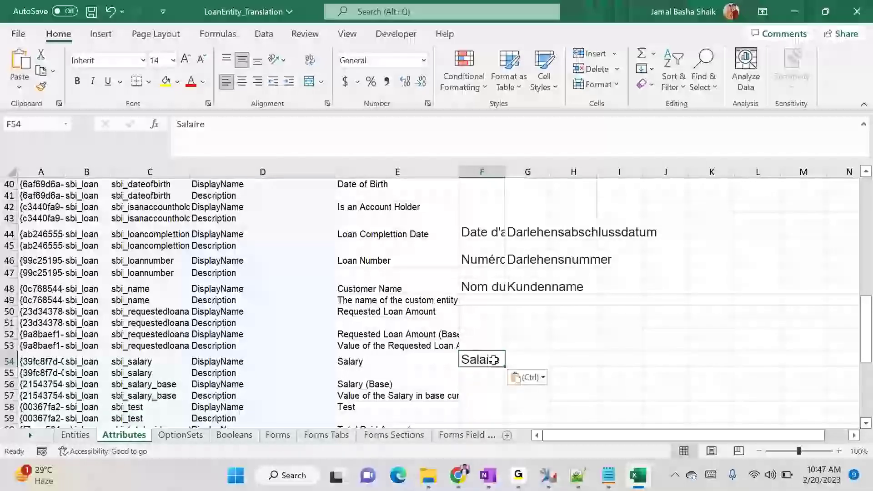
Switch the Google Translate target language to German and copy "Gehalt" into cell G54 in Excel.
key("alt+Tab")
left_click(413, 188)
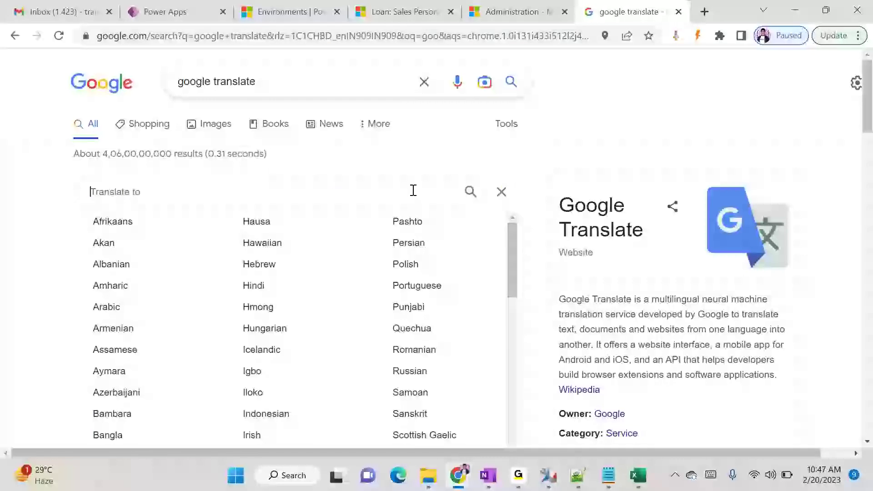
type("ger")
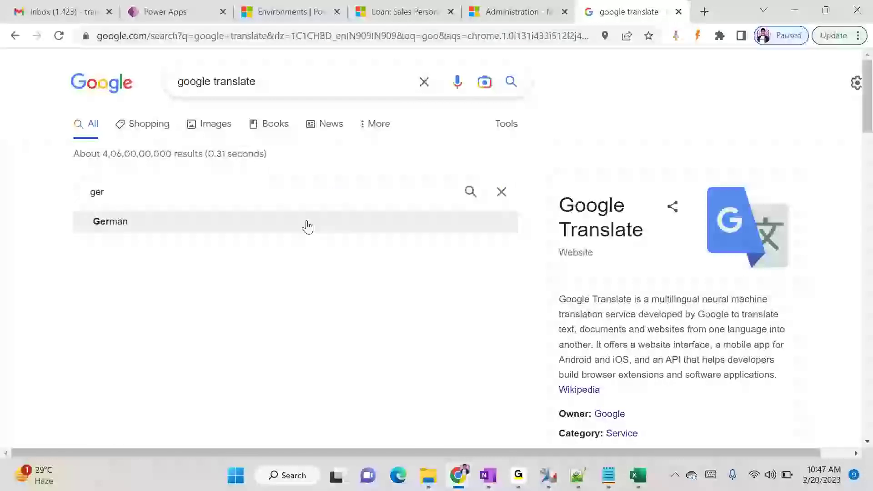
left_click(307, 224)
double_click(365, 224)
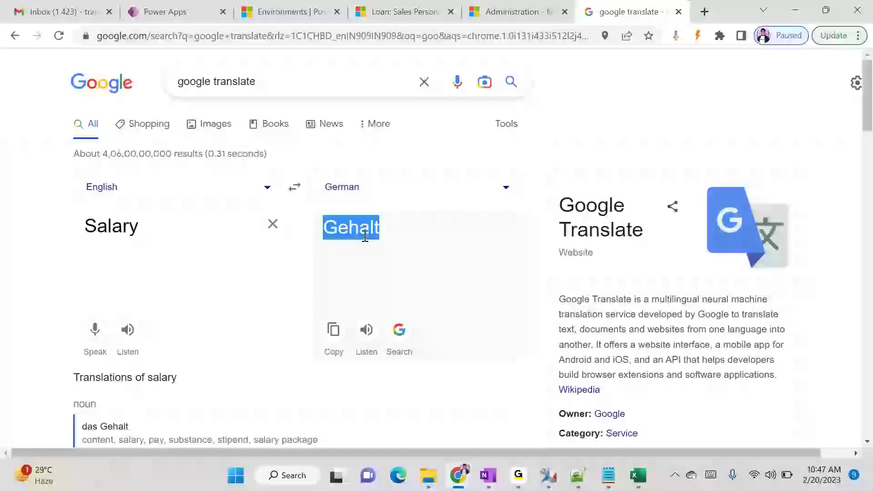
key("alt+Tab")
left_click(524, 357)
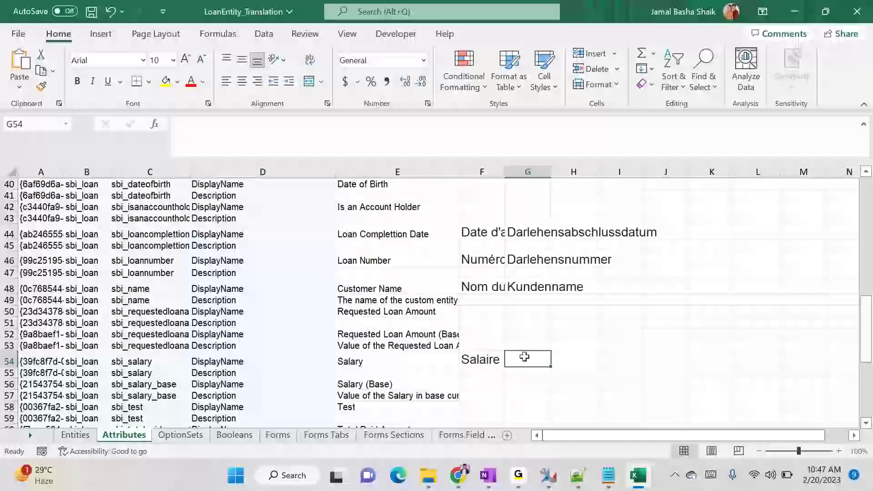
key("ctrl+v")
Check the remaining attribute rows against the field labels on the New Loan form in Dynamics 365, including "Is an Account Holder".
scroll(555, 342, "down", 4)
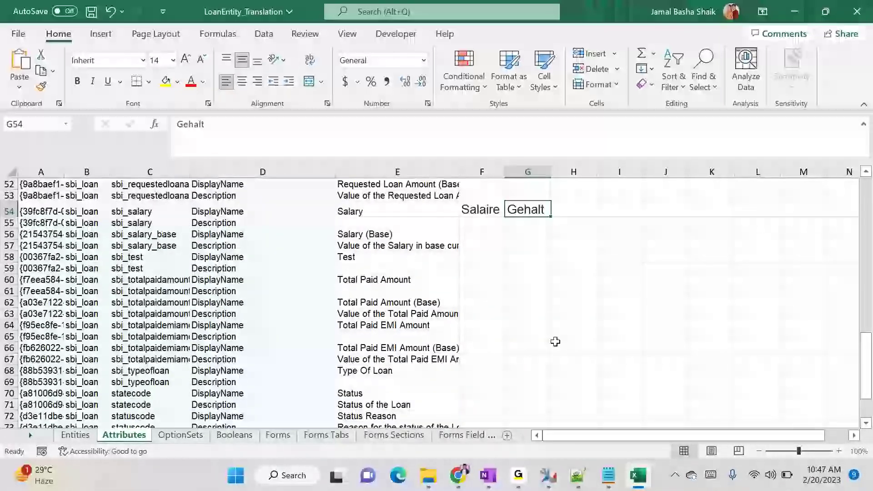
scroll(554, 341, "down", 1)
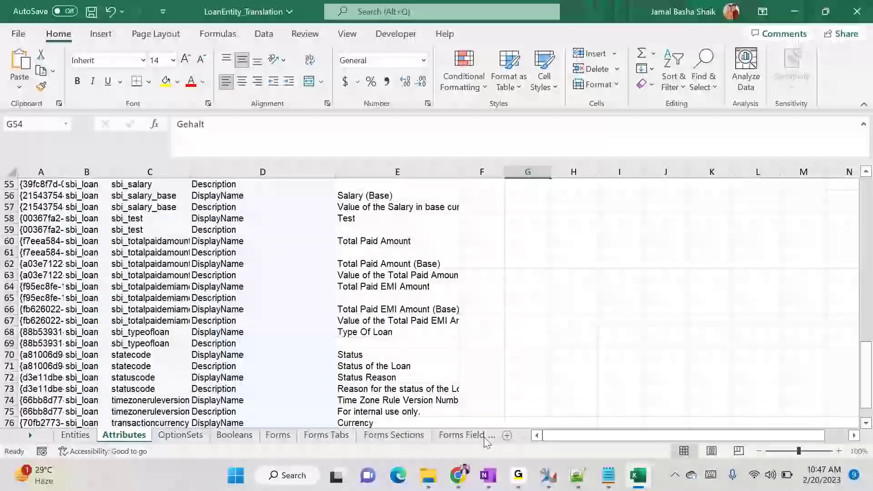
left_click(458, 475)
left_click(151, 403)
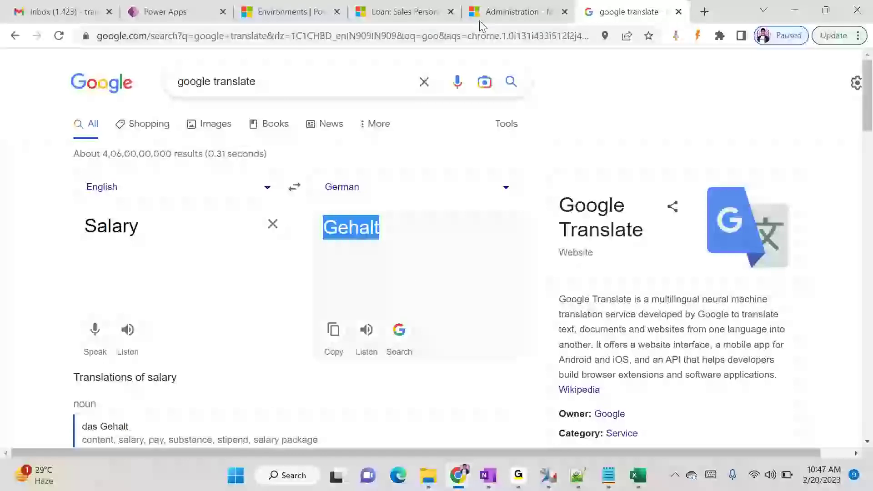
left_click(402, 13)
scroll(445, 353, "down", 2)
scroll(446, 355, "up", 2)
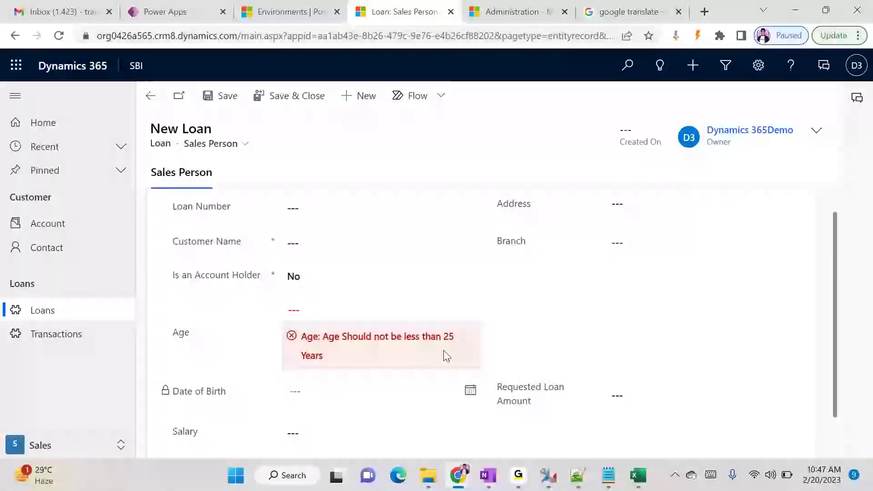
scroll(445, 355, "up", 1)
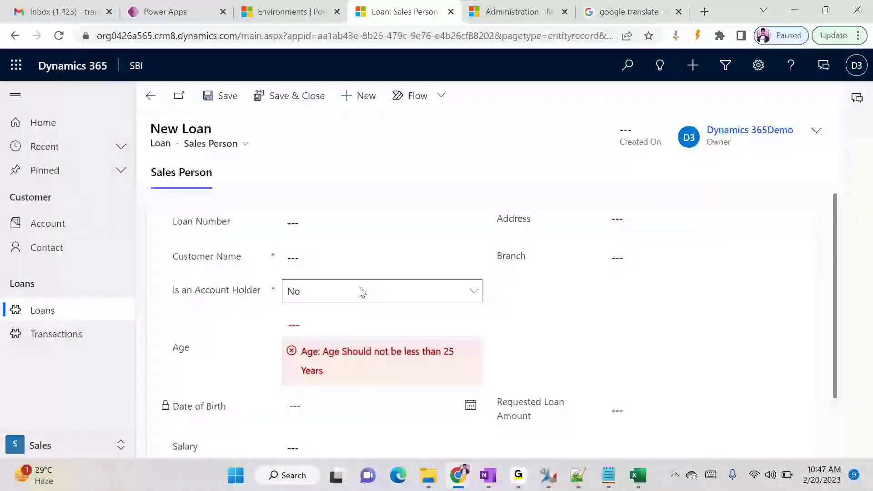
double_click(212, 289)
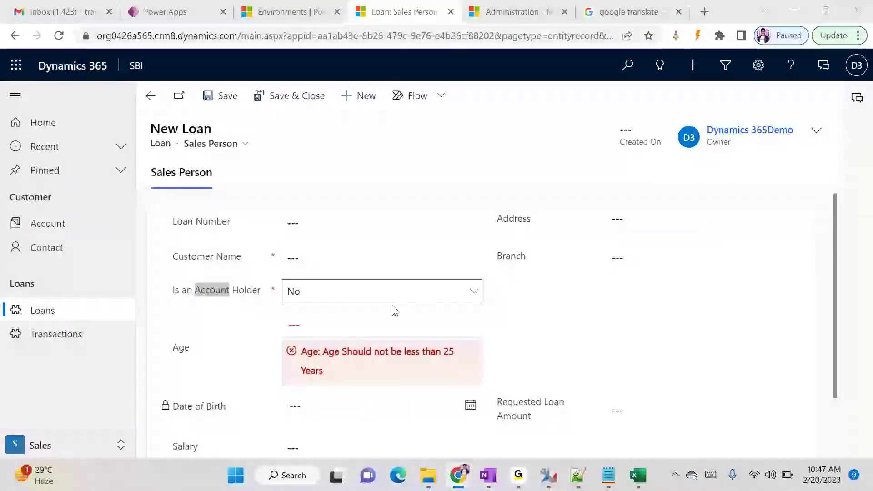
Switch to Excel and copy the "Is an Account Holder" label in cell E42 of the Attributes sheet.
key("alt+Tab")
scroll(440, 335, "down", 1)
scroll(442, 334, "up", 6)
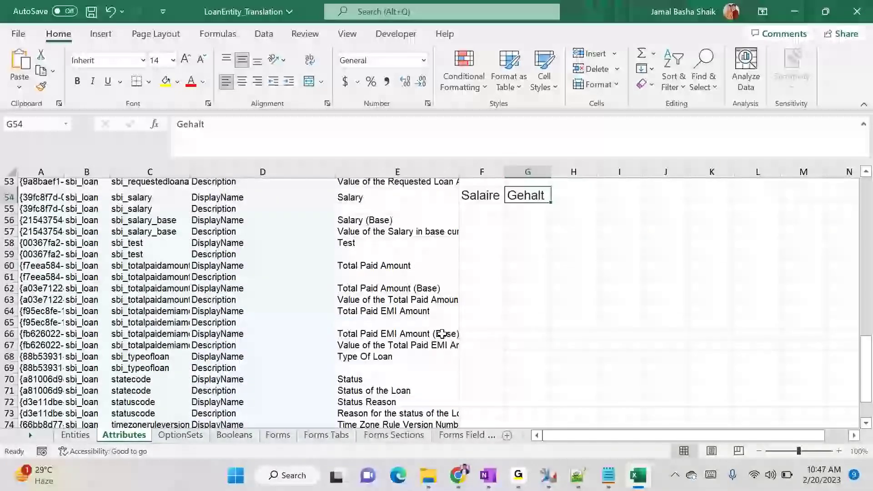
scroll(442, 334, "up", 3)
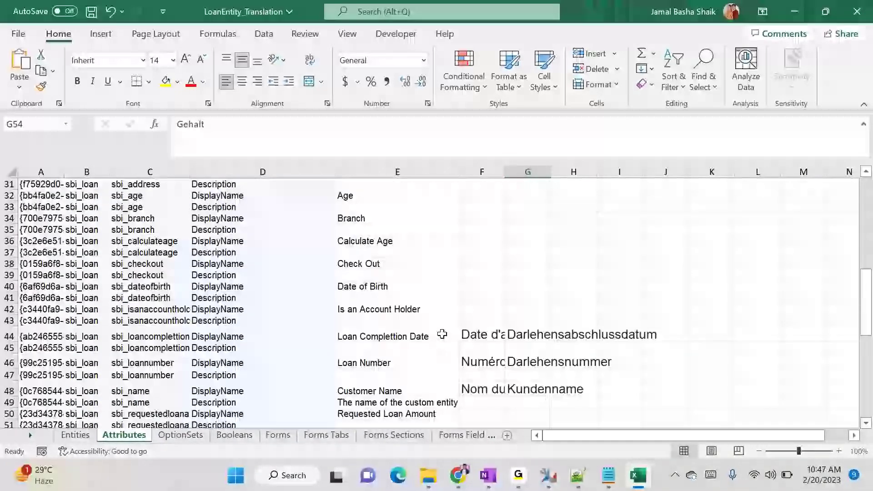
left_click(426, 312)
key("ctrl+c")
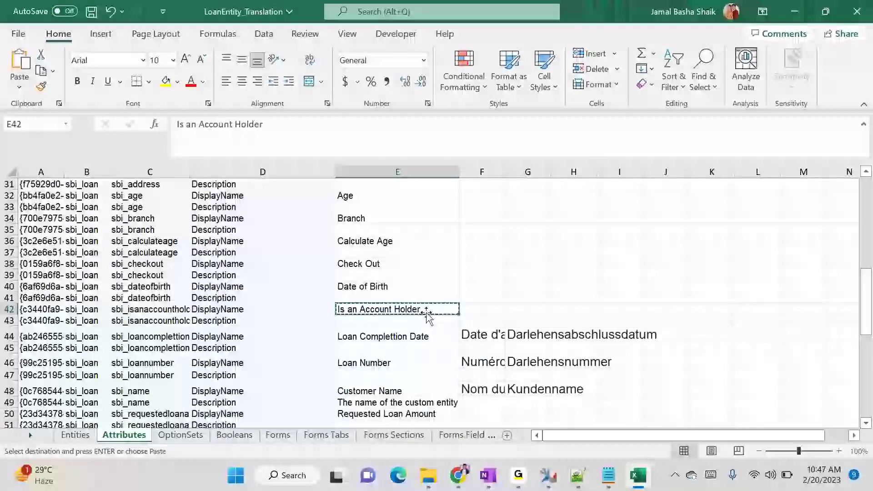
key("Delete")
key("Right")
key("ctrl+z")
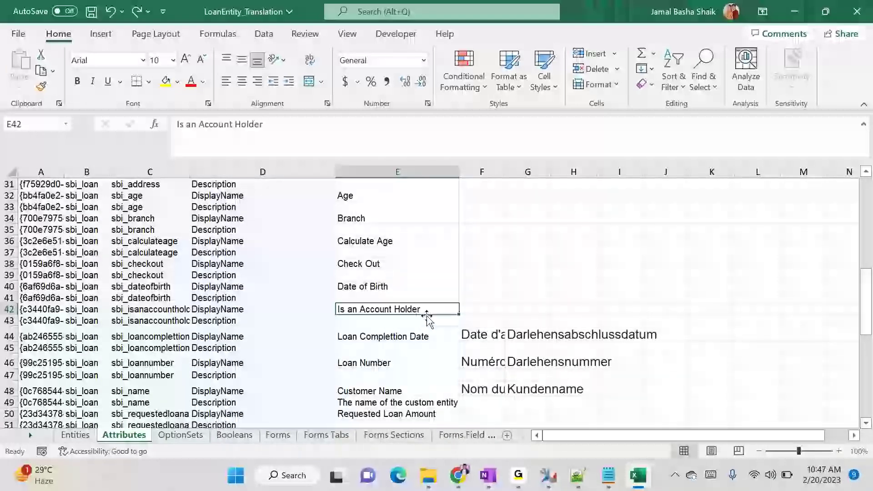
Copy "Is an Account Holder" from cell E42 into Google Translate and translate it into German.
key("ctrl+c")
key("alt+Tab")
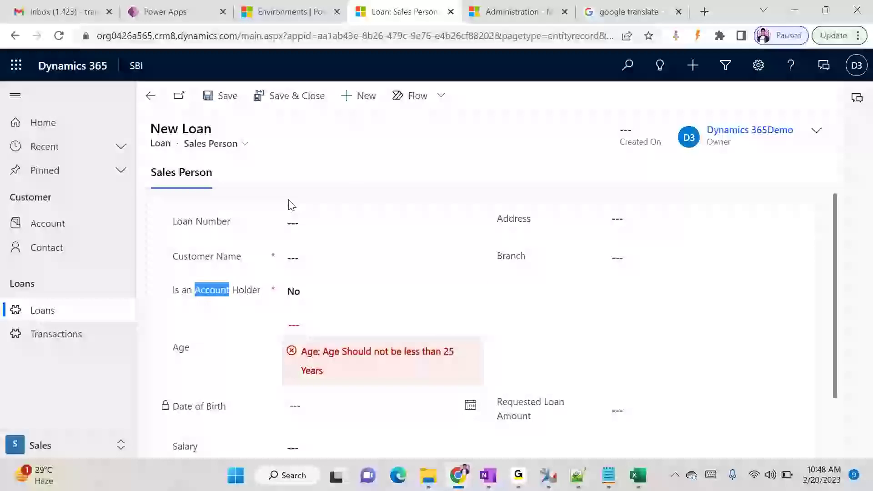
left_click(606, 12)
triple_click(171, 253)
key("ctrl+v")
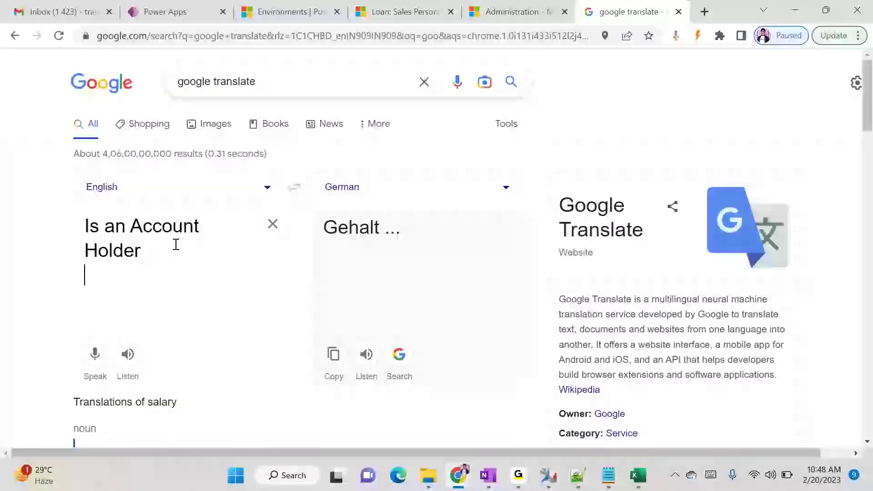
Copy the German translation "Ist ein Kontoinhaber" into cell G42 in Excel.
left_click_drag(325, 228, 519, 231)
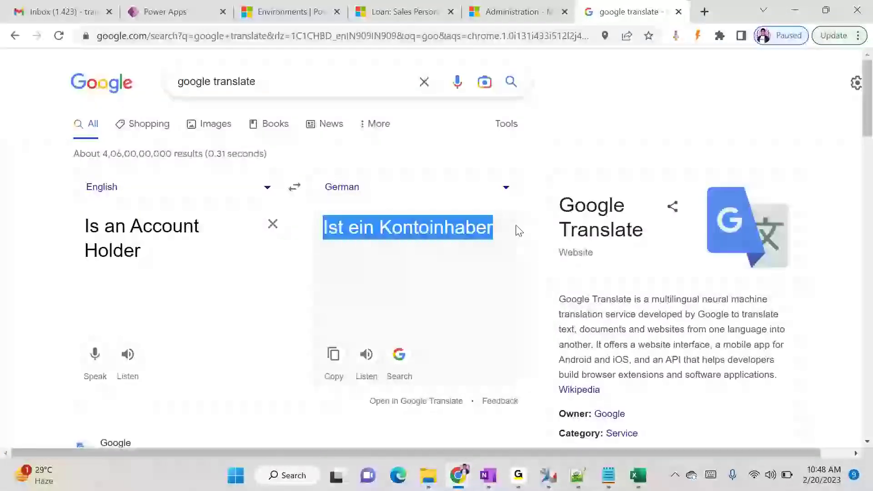
key("alt+Tab")
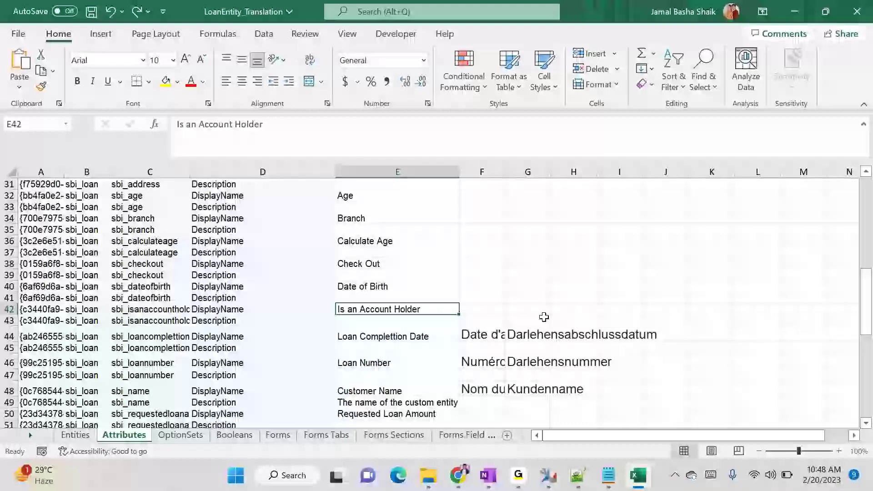
left_click(530, 318)
left_click(528, 309)
key("ctrl+v")
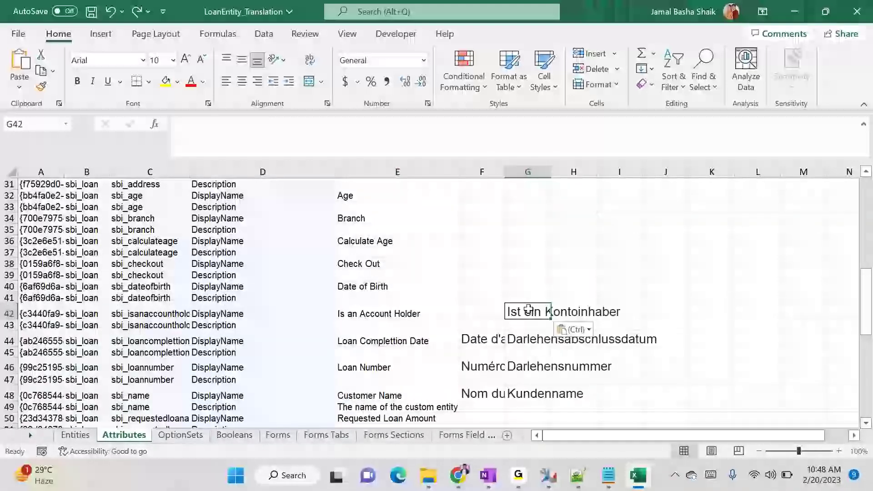
Switch the Google Translate target language to French and copy "Est titulaire d'un compte" into cell F42 in Excel.
key("alt+Tab")
left_click(384, 184)
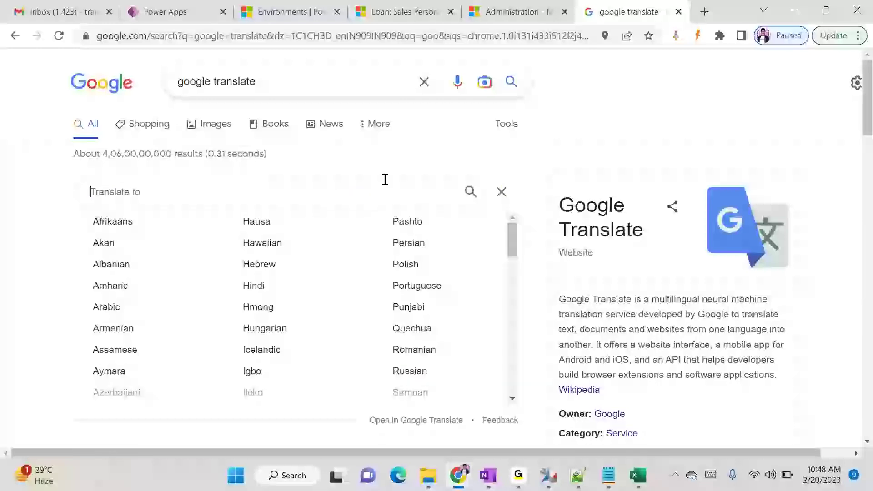
type("fre")
left_click(292, 221)
left_click_drag(336, 227, 393, 241)
double_click(328, 229)
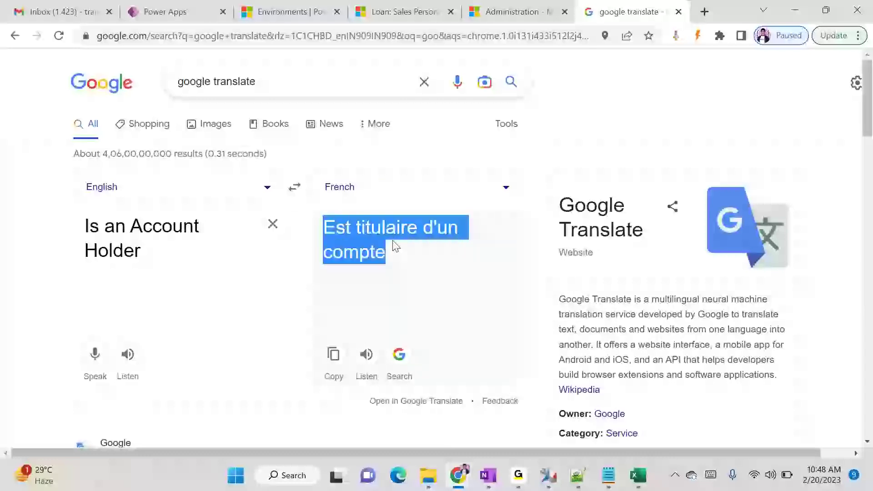
key("alt+Tab")
left_click(471, 312)
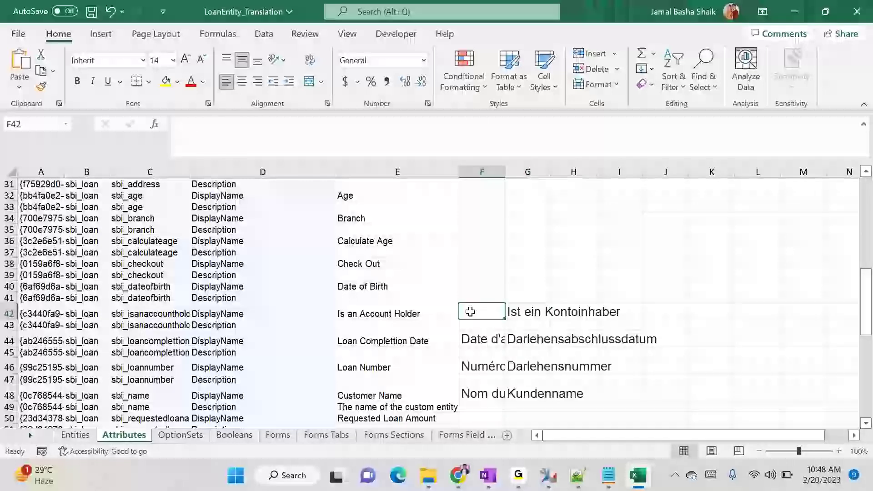
key("ctrl+v")
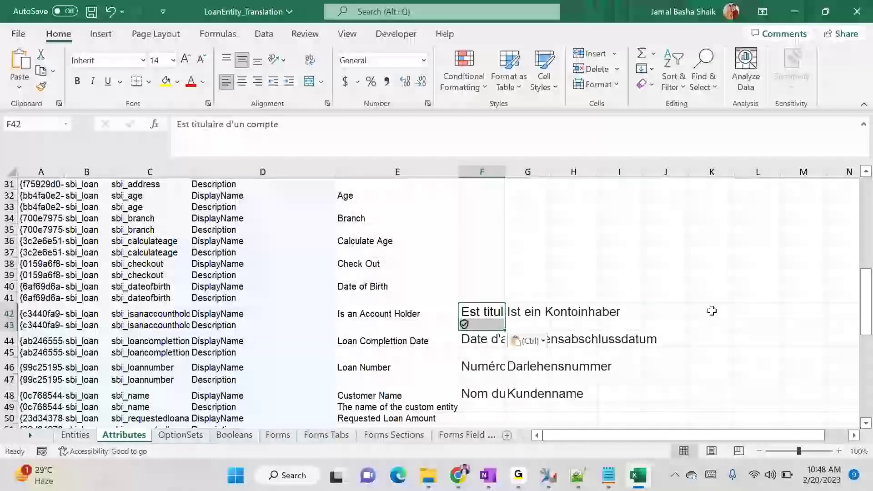
Auto-fit the width of column F on the Attributes sheet to show the full French labels.
left_click(712, 311)
double_click(505, 178)
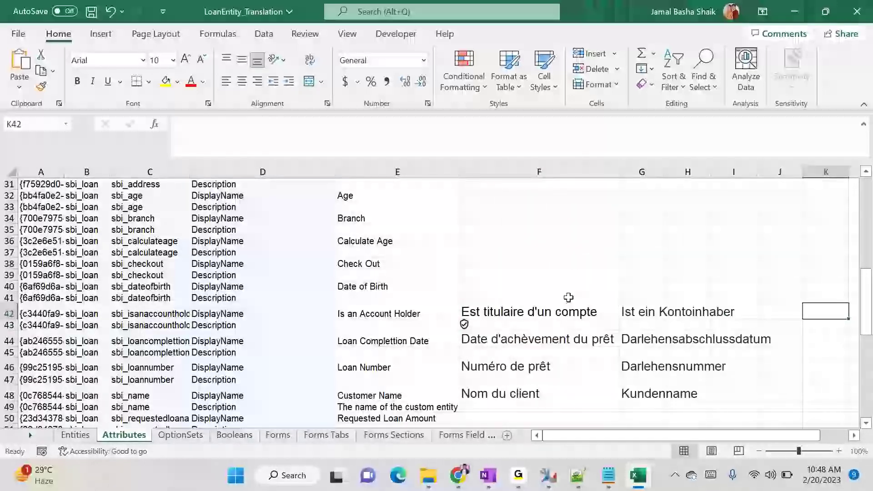
left_click(541, 313)
left_click(513, 323)
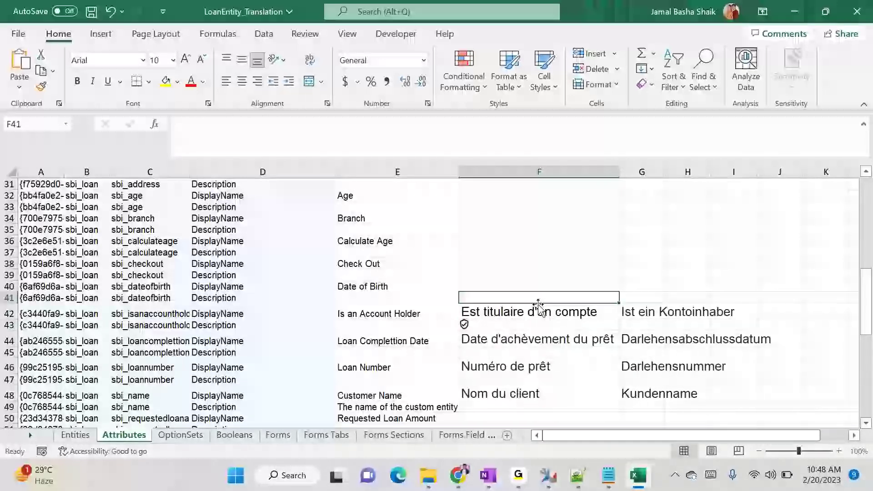
Widen column G on the OptionSets sheet to show the full 1033 labels, and switch back to Google Translate in Chrome.
left_click(191, 436)
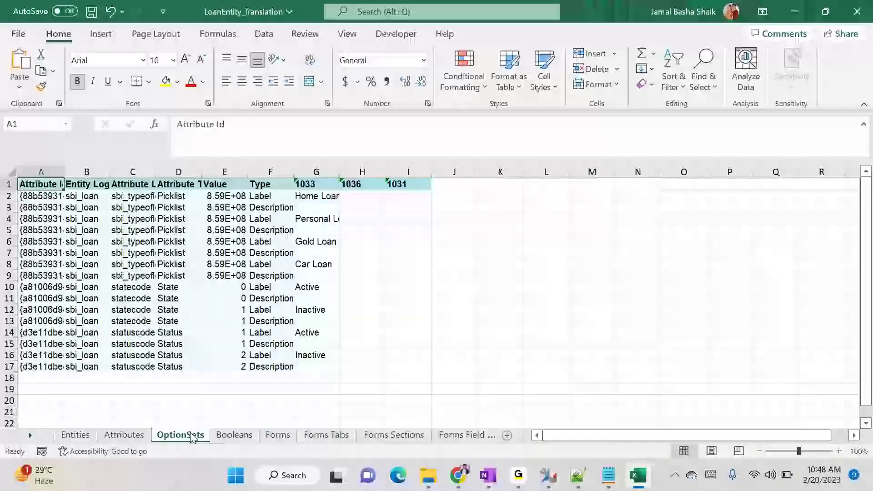
left_click_drag(340, 173, 418, 173)
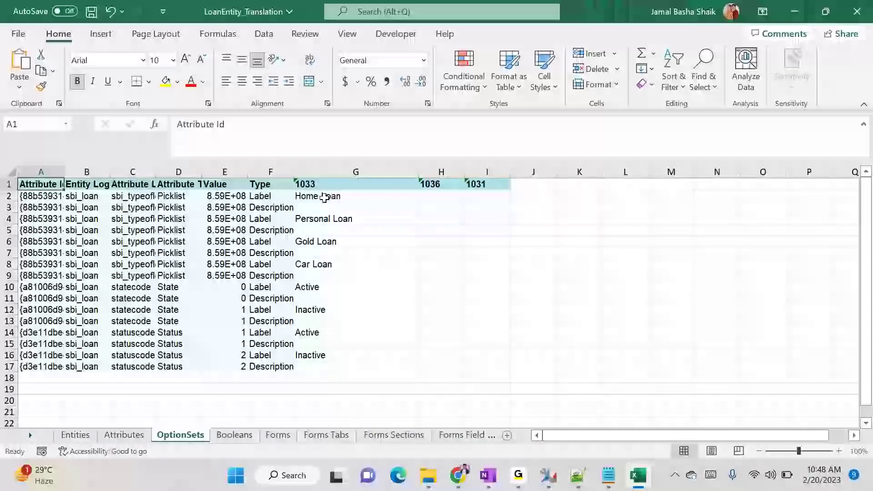
key("alt+Tab")
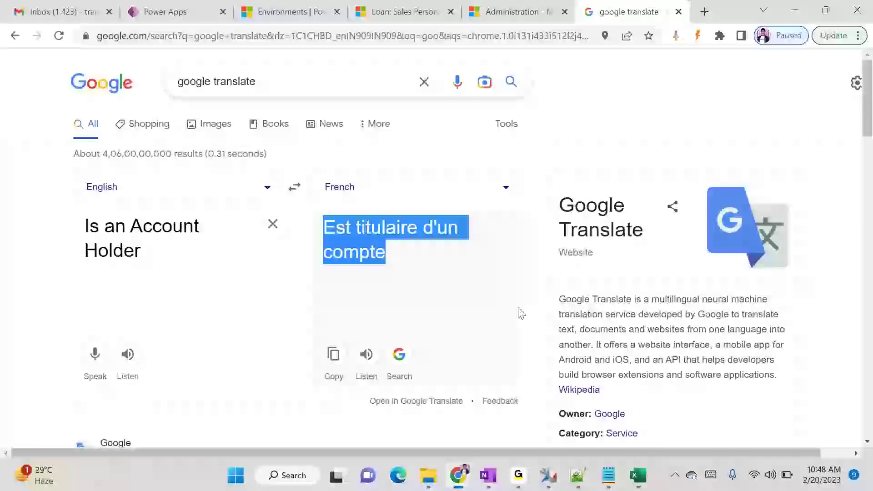
Examine the fields of the New Loan form in Dynamics 365 for the Loan entity's option fields.
left_click(400, 11)
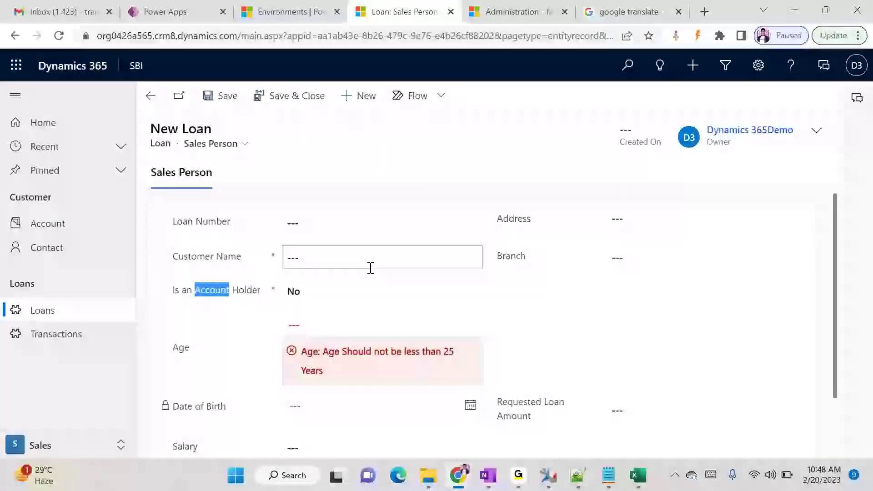
left_click(503, 175)
scroll(371, 304, "down", 1)
scroll(364, 295, "up", 1)
left_click(327, 224)
scroll(241, 332, "down", 2)
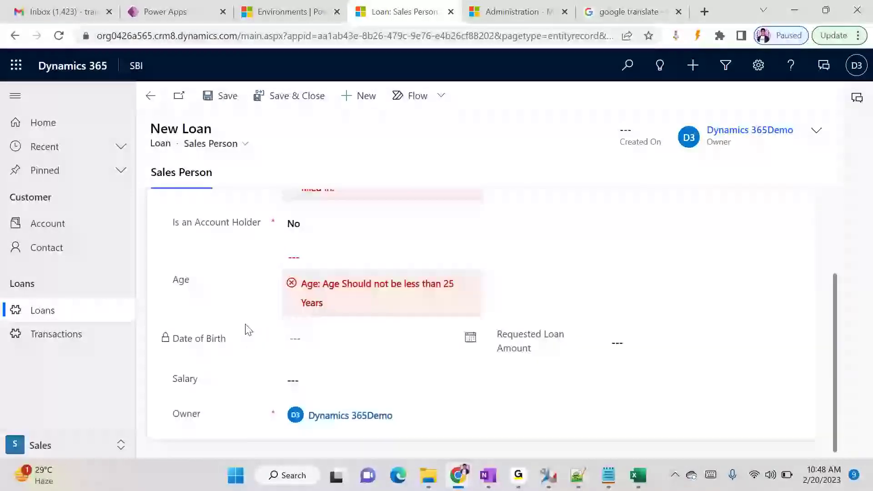
left_click(612, 342)
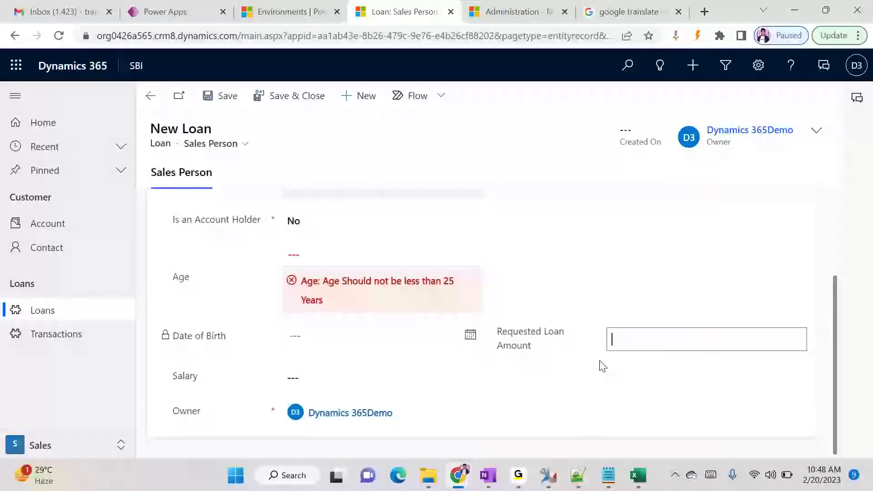
scroll(496, 369, "up", 3)
left_click(650, 255)
left_click(651, 230)
left_click(341, 230)
left_click(339, 256)
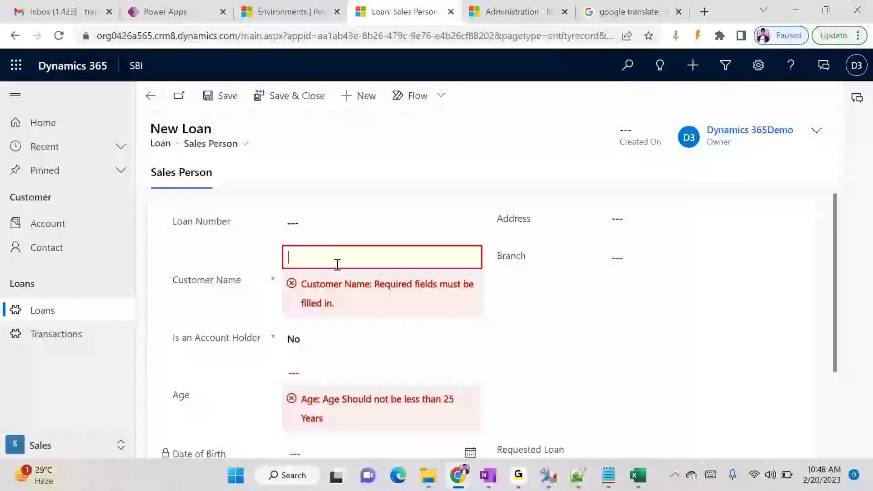
left_click(301, 339)
left_click(302, 355)
Translate the "Home Loan" option label from Excel into French in Google Translate and copy "Prêt immobilier" into cell H2 of the OptionSets sheet.
key("alt+Tab")
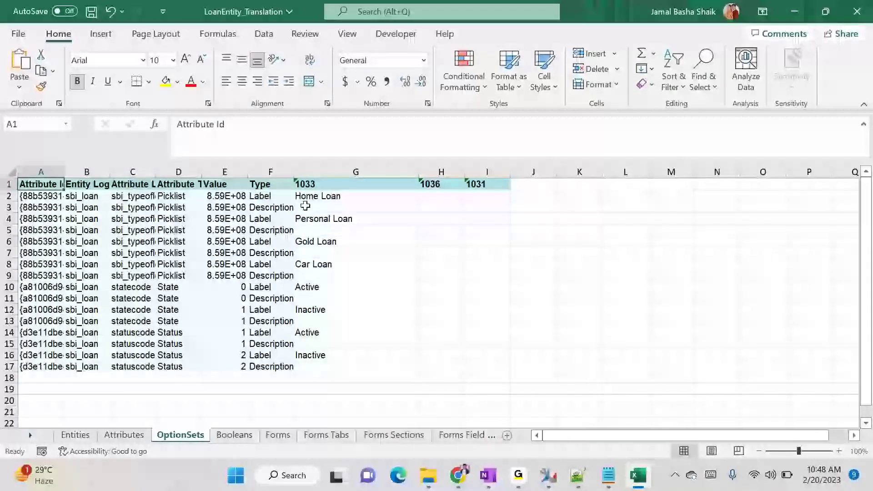
left_click(330, 196)
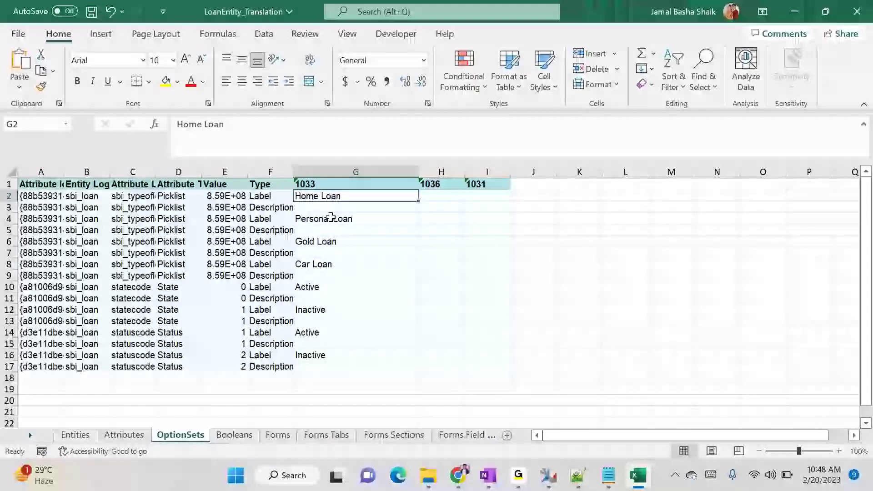
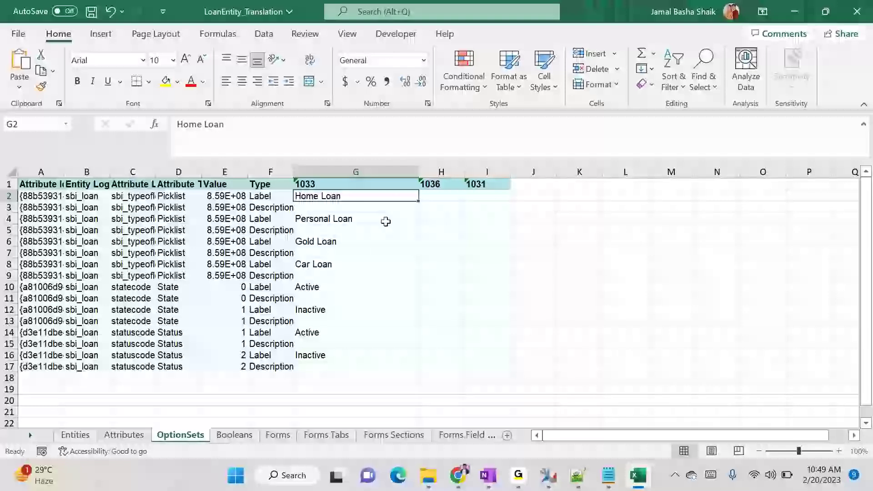
key("ctrl+c")
key("alt+Tab")
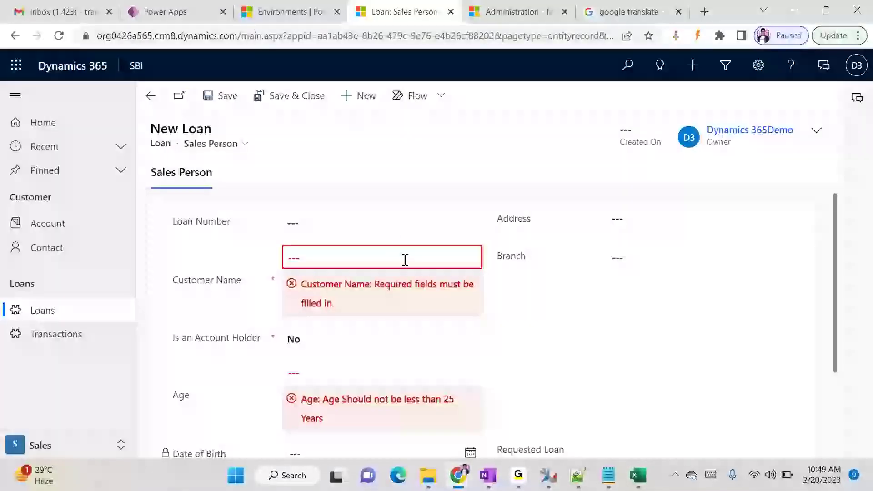
left_click(626, 19)
triple_click(220, 246)
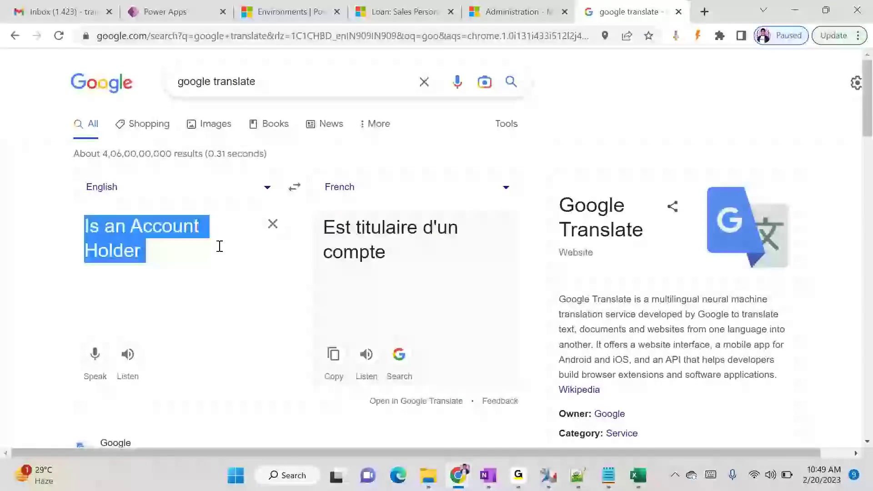
key("ctrl+v")
left_click_drag(330, 222, 453, 224)
key("alt+Tab")
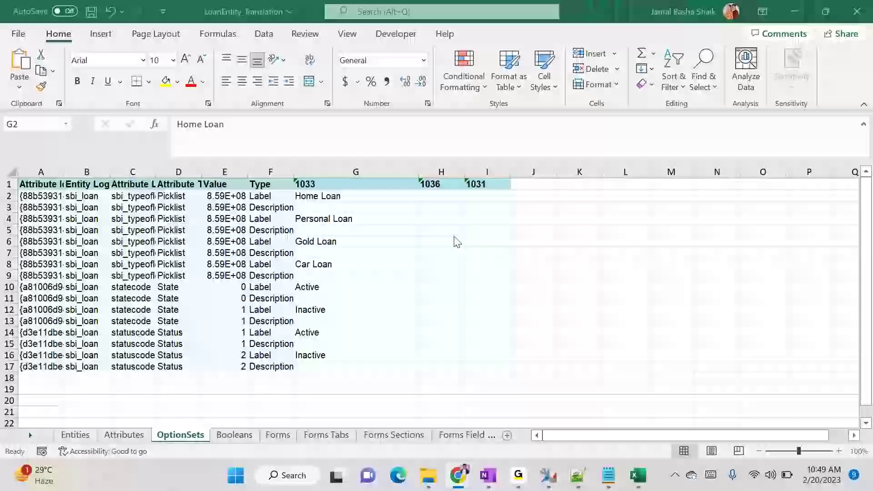
left_click(439, 205)
left_click(439, 196)
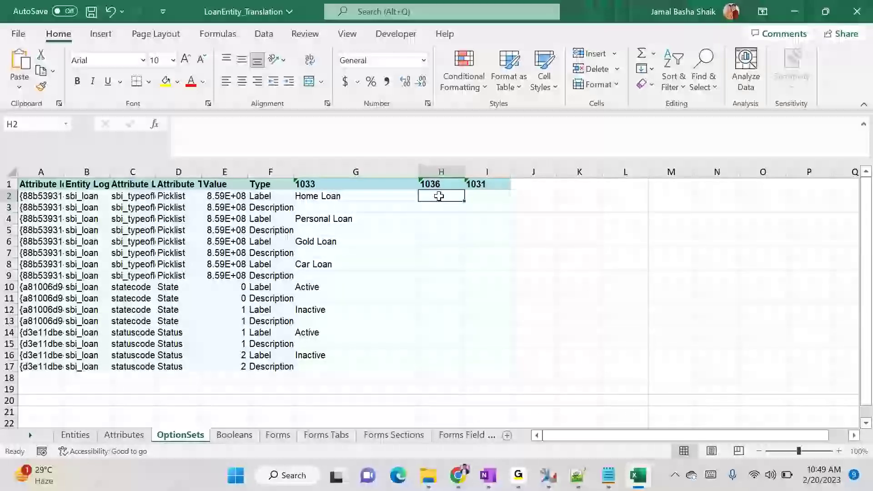
key("ctrl+v")
Switch the Google Translate target language to German and copy "Wohnungsbaudarlehen" into cell I2 in Excel.
key("alt+Tab")
left_click(348, 190)
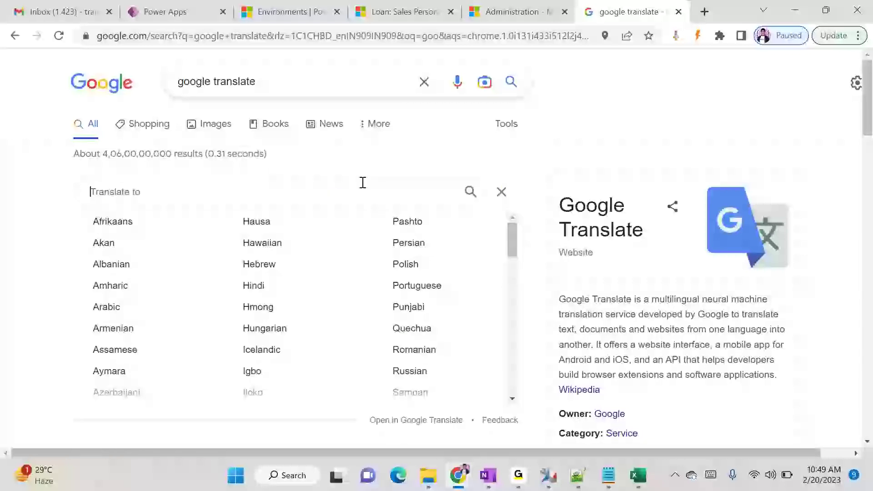
type("ger")
key("Return")
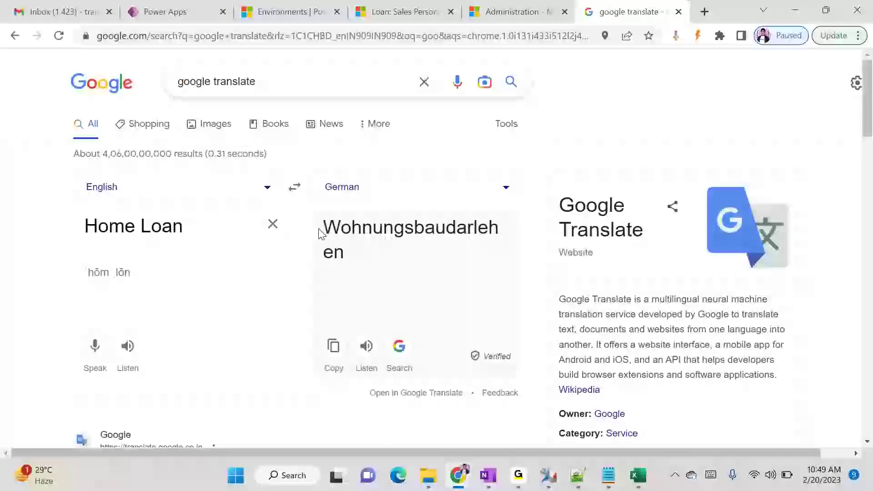
double_click(334, 228)
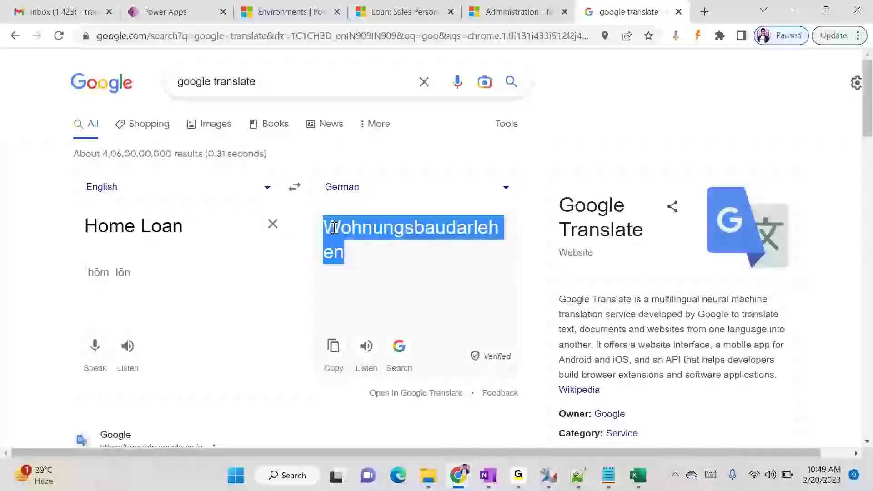
key("alt+Tab")
left_click(473, 196)
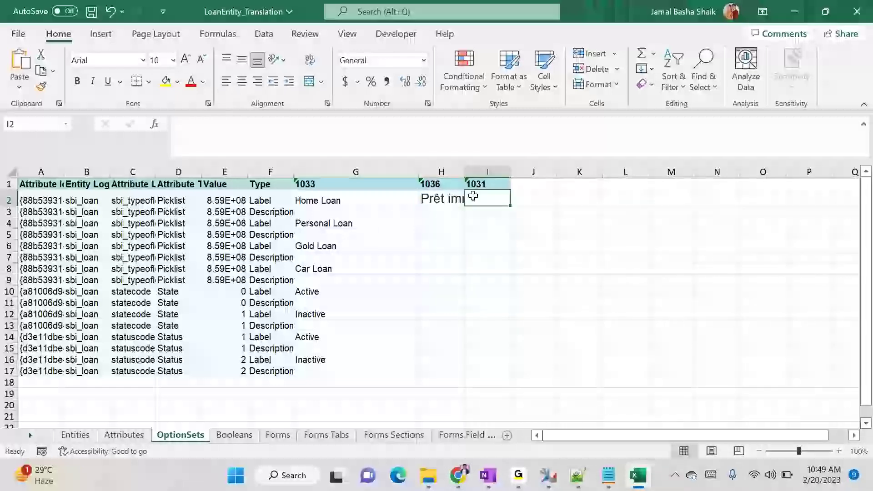
key("ctrl+v")
Auto-fit columns H and I on the OptionSets sheet and save the workbook.
left_click(525, 269)
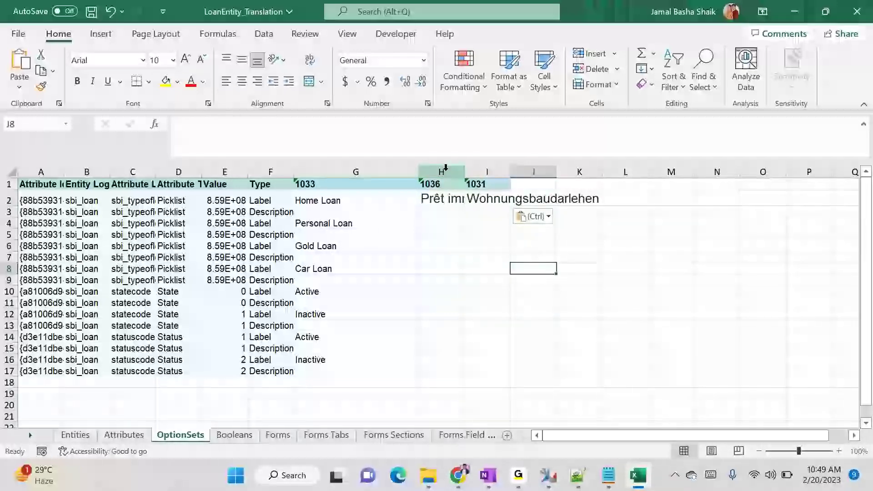
double_click(463, 171)
double_click(555, 171)
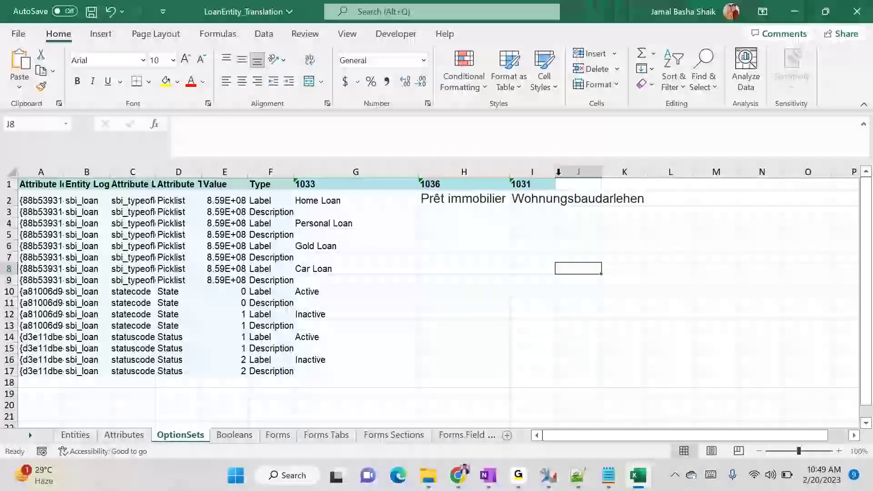
left_click(574, 241)
key("ctrl+s")
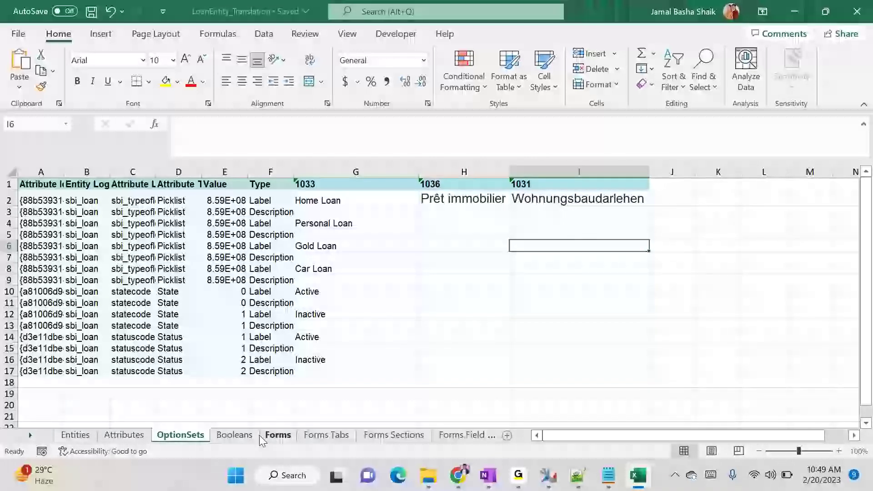
Translate the "No" label on the Booleans sheet into German in Google Translate and copy "NEIN" into cell H2 in Excel.
left_click(234, 435)
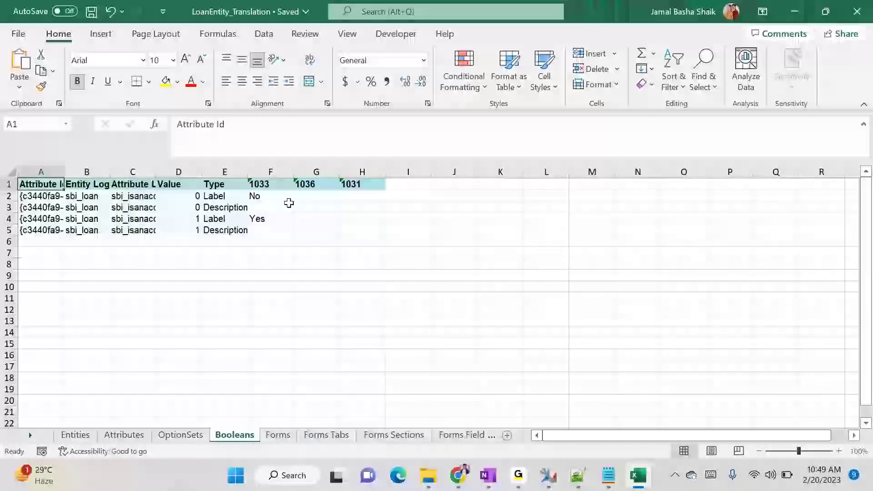
left_click(275, 207)
left_click(273, 196)
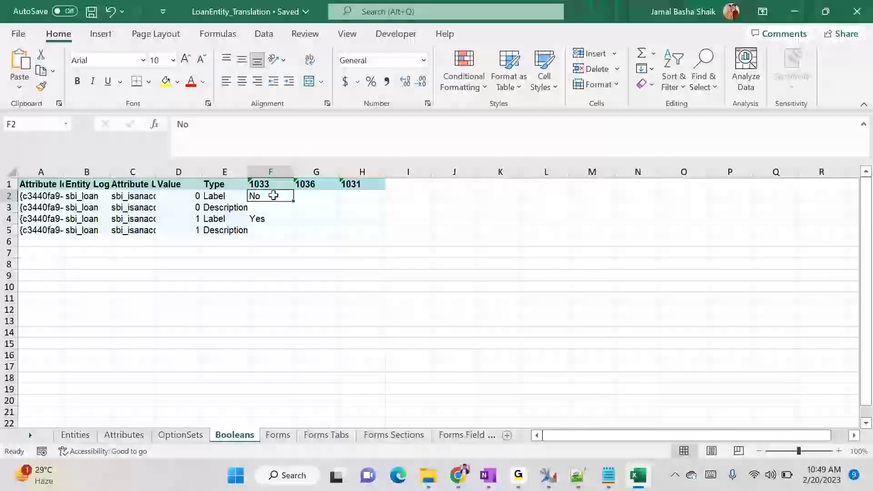
key("ctrl+c")
key("alt+Tab")
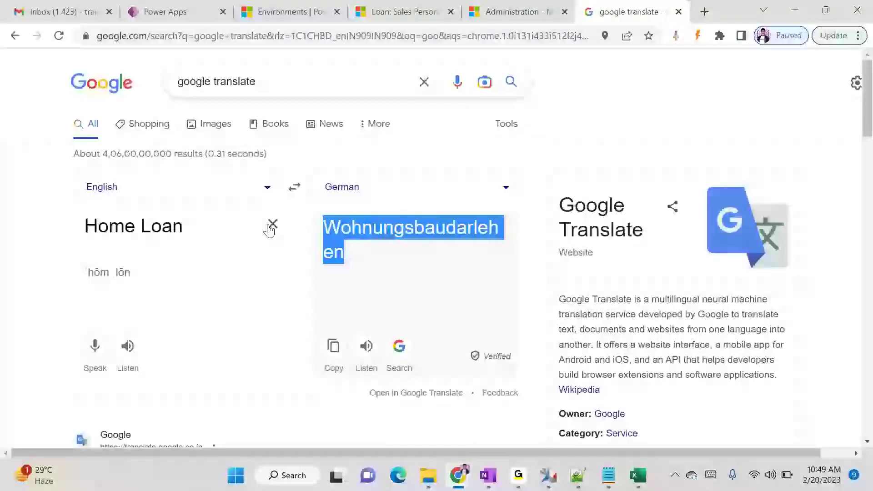
triple_click(199, 227)
key("ctrl+v")
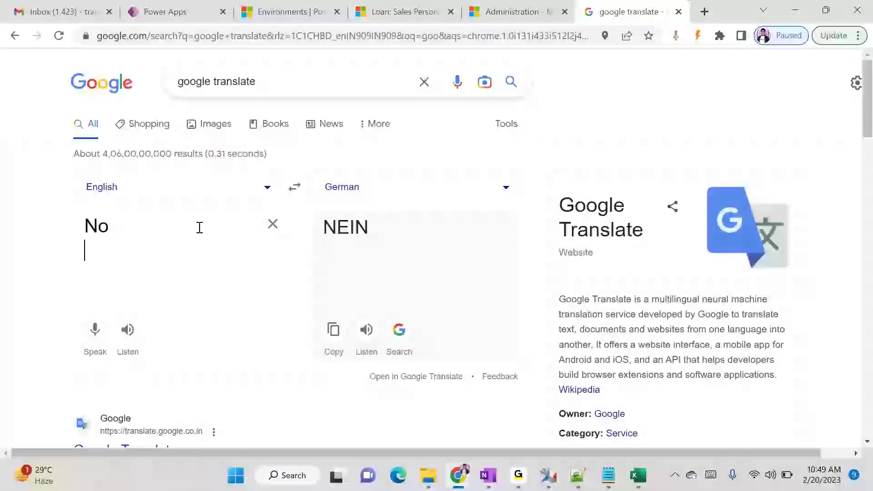
double_click(353, 223)
key("alt+Tab")
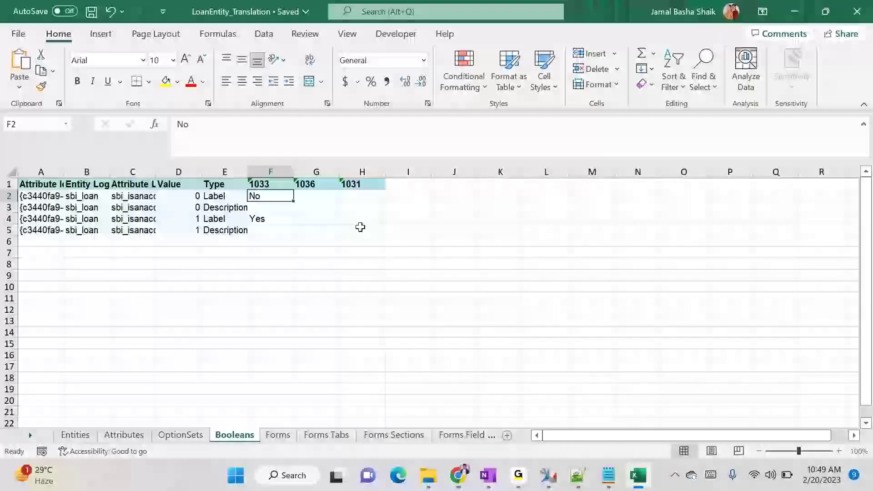
left_click(300, 195)
left_click(359, 193)
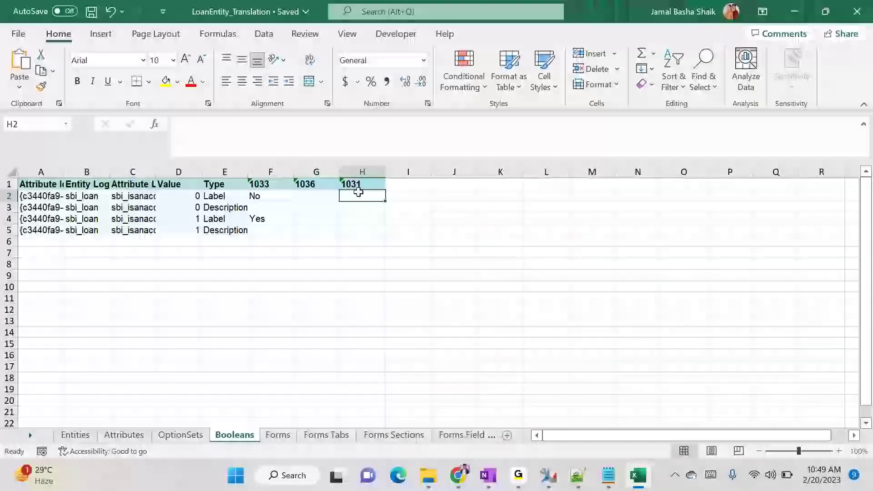
key("ctrl+v")
Translate the "Yes" label in cell F4 into German in Google Translate and copy "Ja" into cell H4 in Excel.
left_click(274, 224)
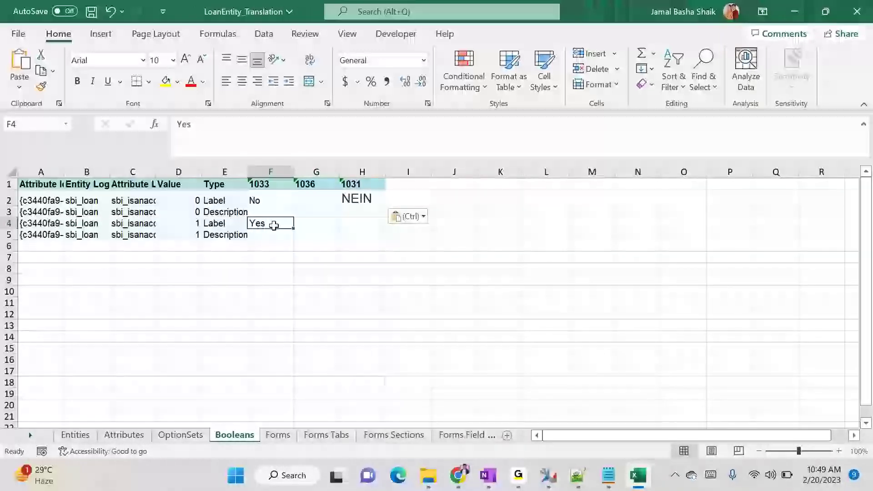
key("ctrl+c")
key("alt+Tab")
triple_click(182, 222)
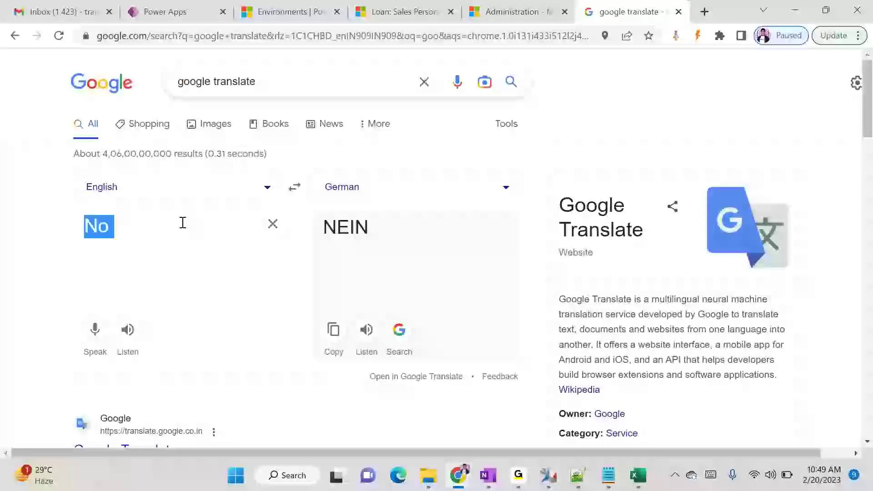
key("ctrl+v")
triple_click(336, 226)
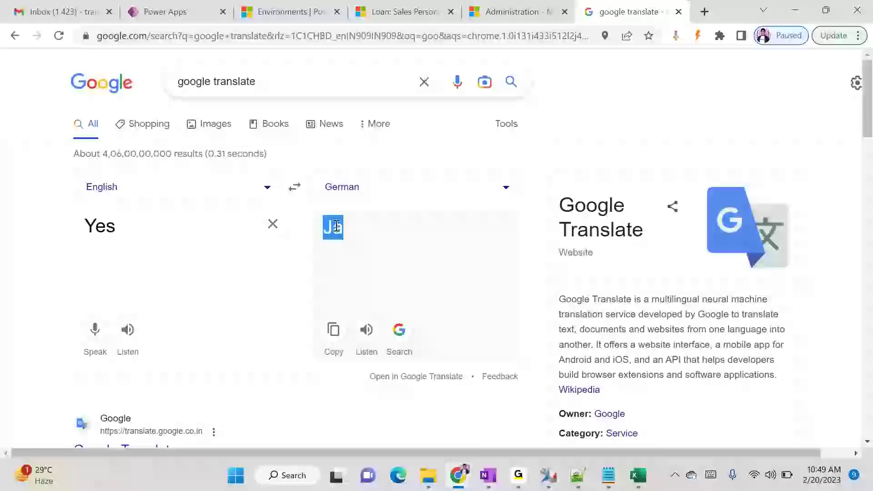
key("ctrl+c")
key("alt+Tab")
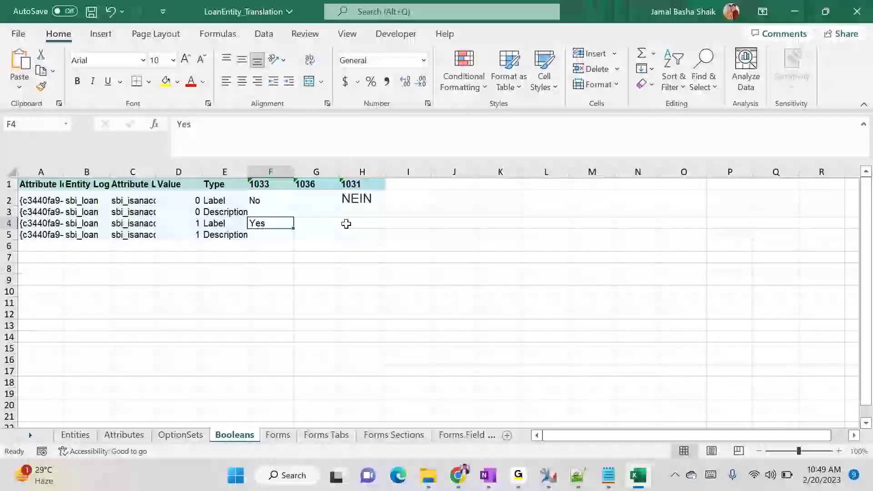
left_click(347, 223)
key("ctrl+v")
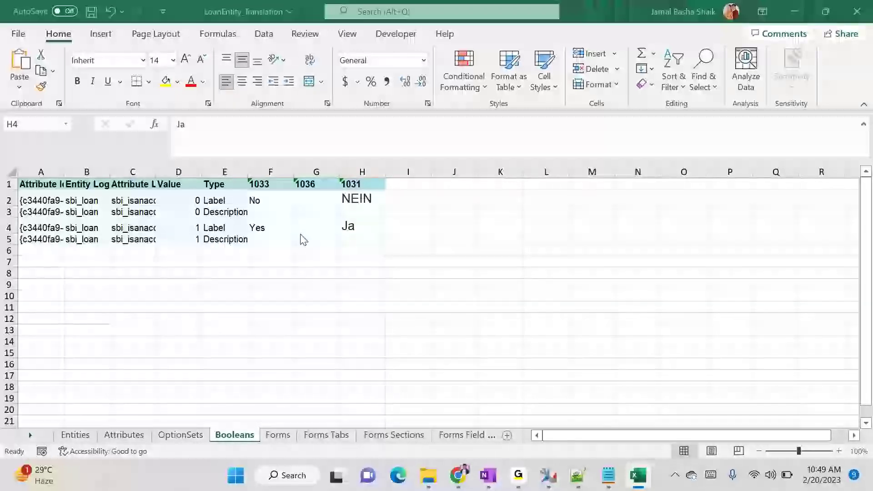
Switch the Google Translate target language to French and copy "Oui" into cell G4 in Excel.
key("alt+Tab")
left_click(327, 193)
type("fr")
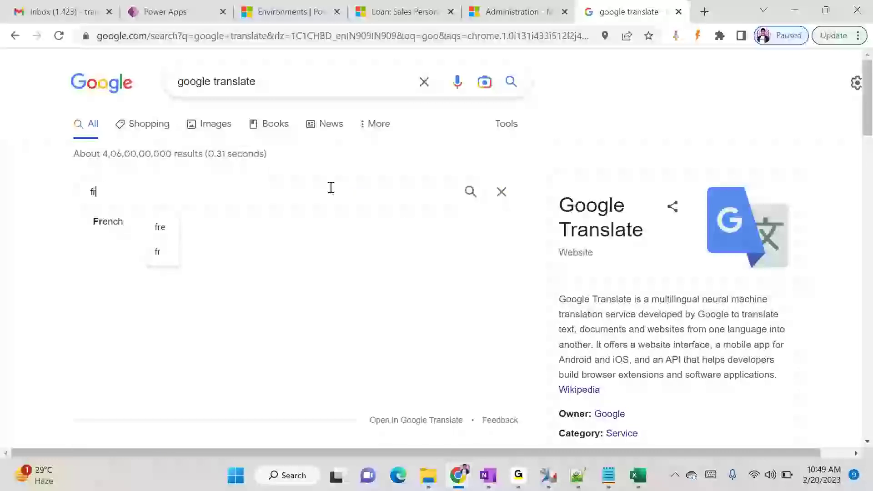
key("Return")
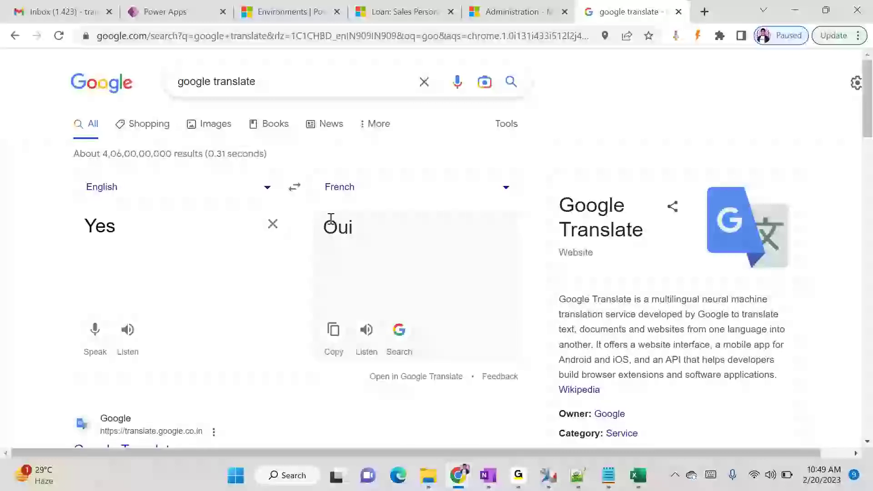
double_click(343, 235)
key("alt+Tab")
left_click(311, 229)
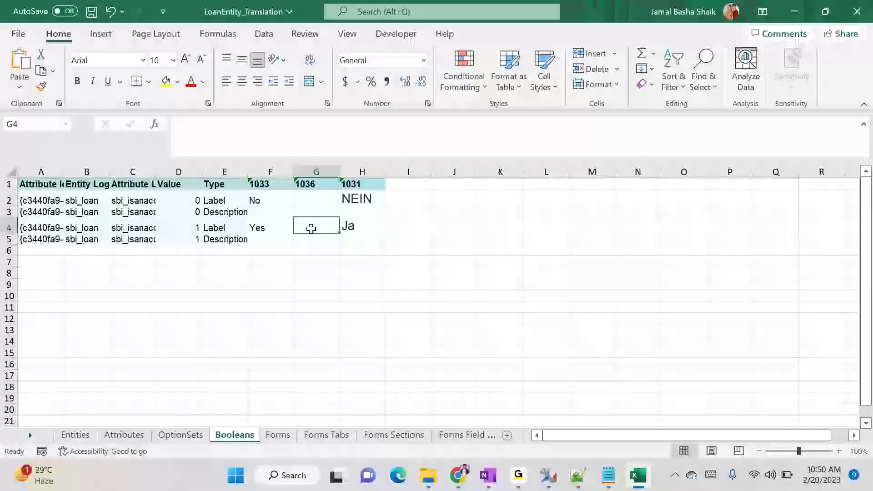
key("ctrl+v")
Translate "No" into French in Google Translate and copy "Non" into cell G2 of the Booleans sheet in Excel.
key("alt+Tab")
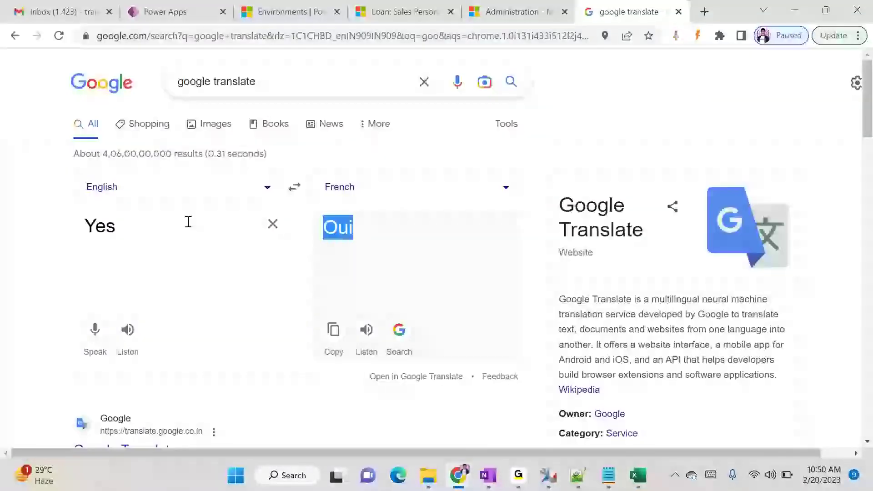
double_click(163, 218)
type("No")
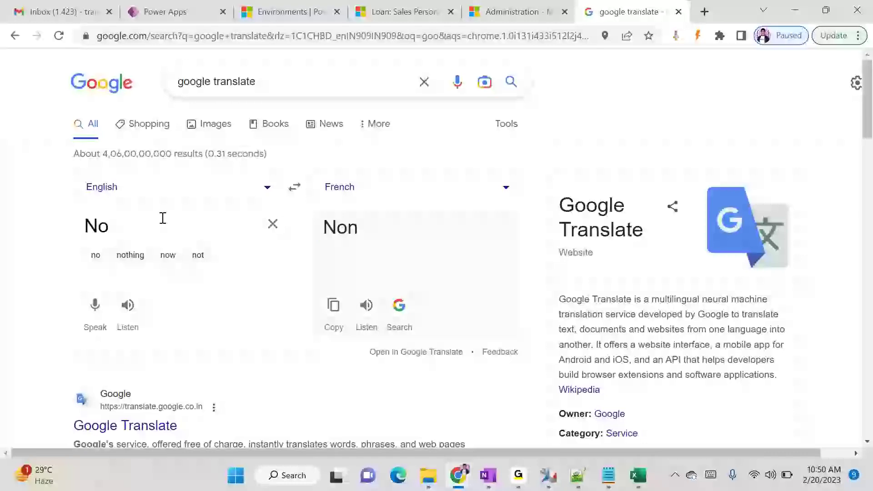
double_click(332, 223)
key("ctrl+c")
key("alt+Tab")
left_click(321, 209)
left_click(320, 201)
key("ctrl+v")
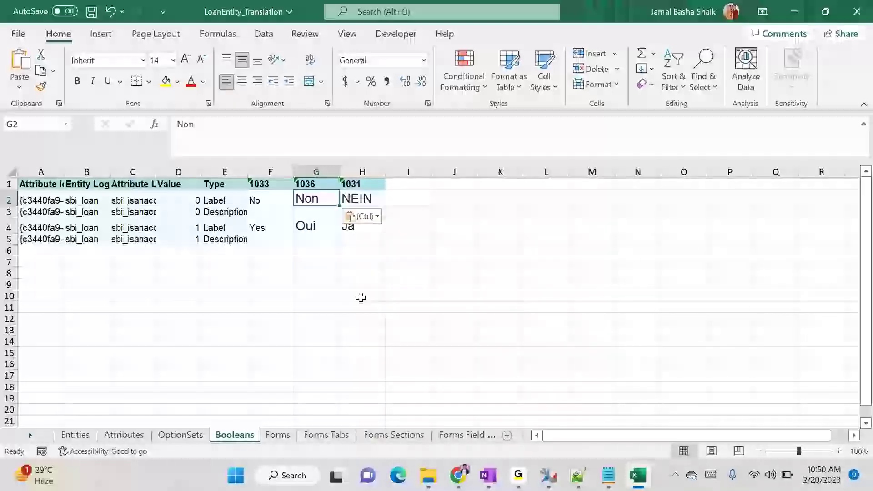
Compare the "Is an Account Holder" choices on the New Loan form in Chrome with the labels on the Booleans sheet in Excel.
mouse_move(458, 475)
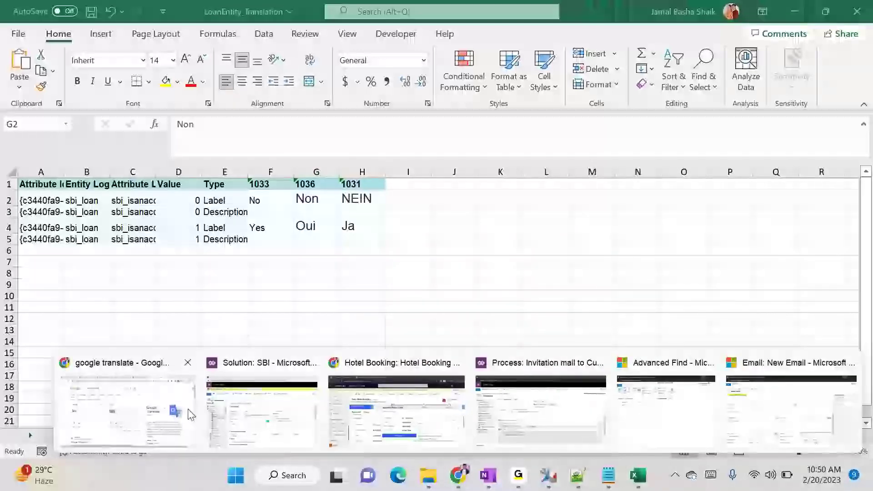
left_click(150, 409)
left_click(385, 23)
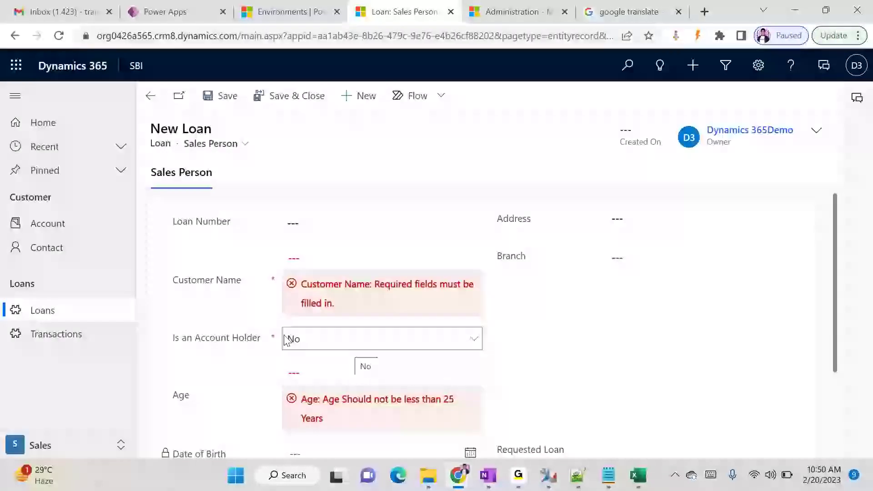
left_click(308, 341)
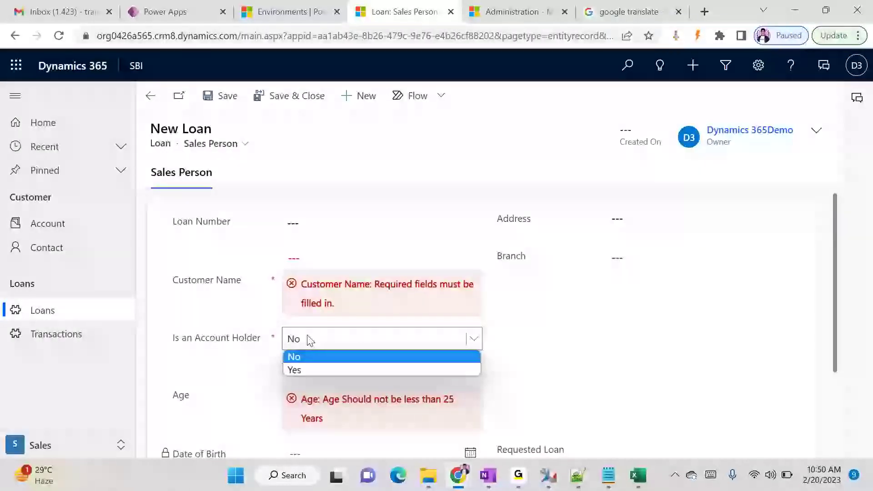
key("alt+Tab")
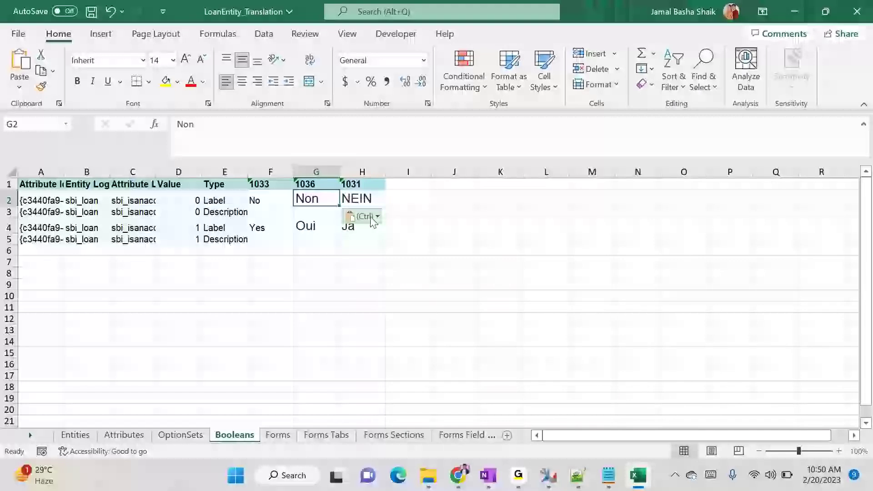
left_click(369, 240)
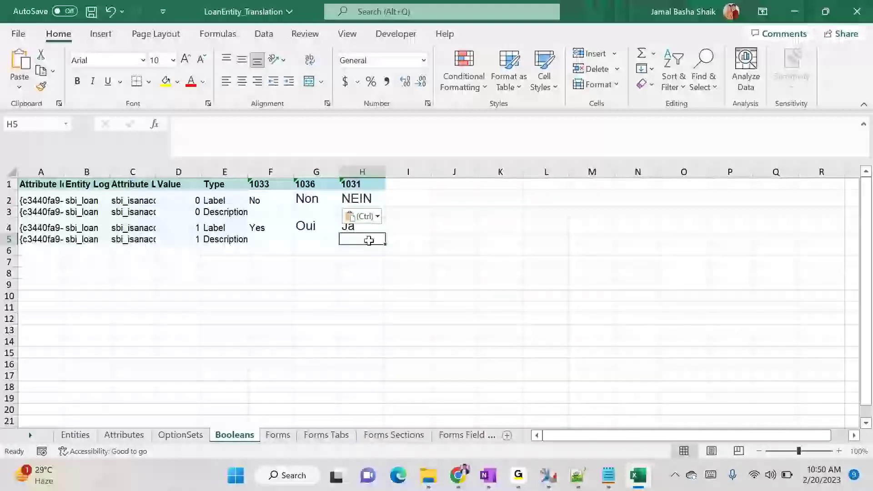
left_click(369, 227)
key("alt+Tab")
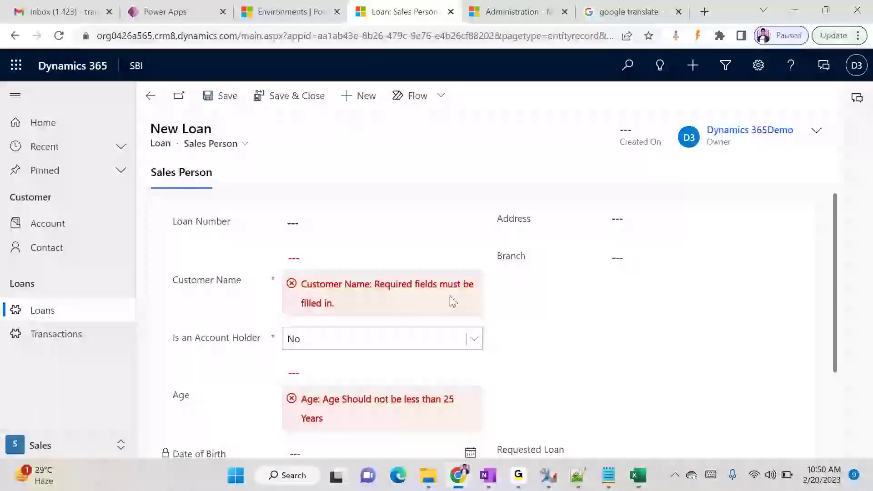
key("alt+Tab")
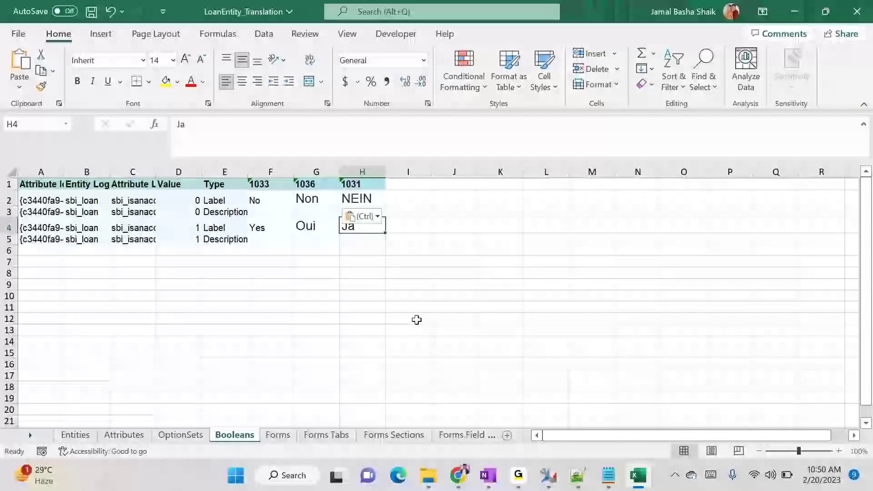
Save the workbook and widen the Form Id and 1033 columns on the Forms Tabs sheet.
key("ctrl+s")
left_click(284, 437)
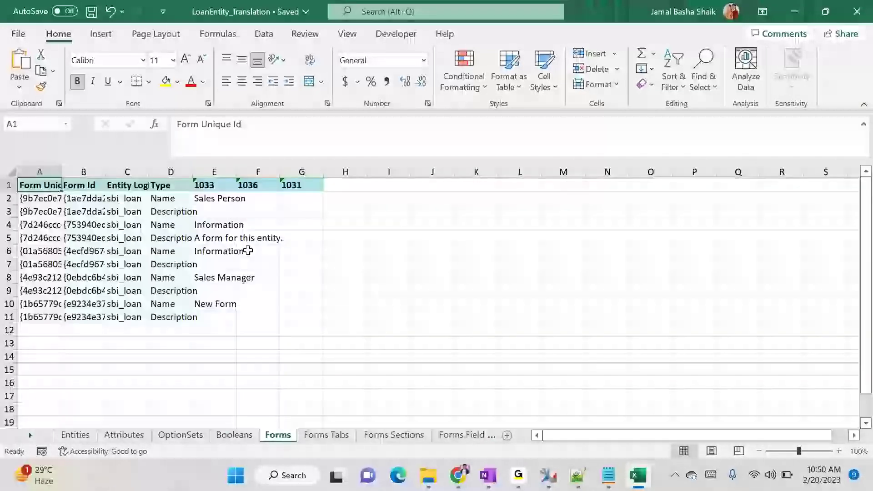
left_click(346, 440)
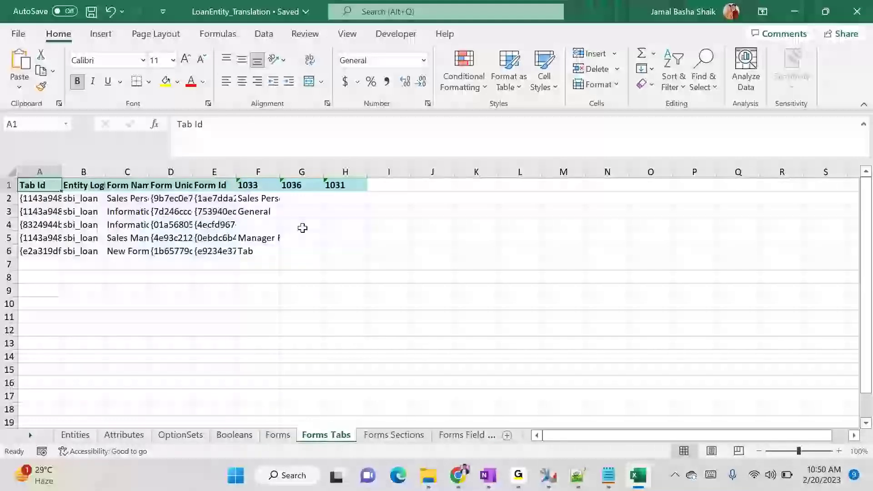
left_click_drag(236, 173, 380, 172)
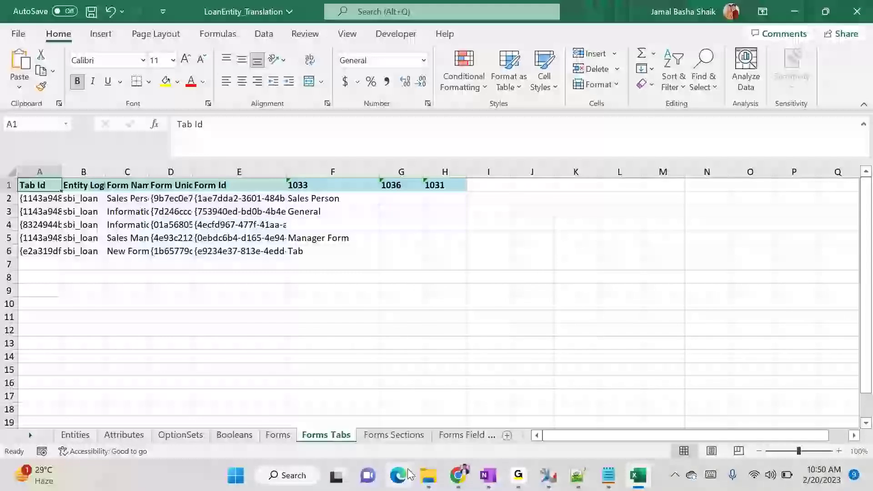
Switch the New Loan record in Chrome to the Sales Manager form, examine its tab label, and return to Excel.
mouse_move(458, 475)
left_click(137, 432)
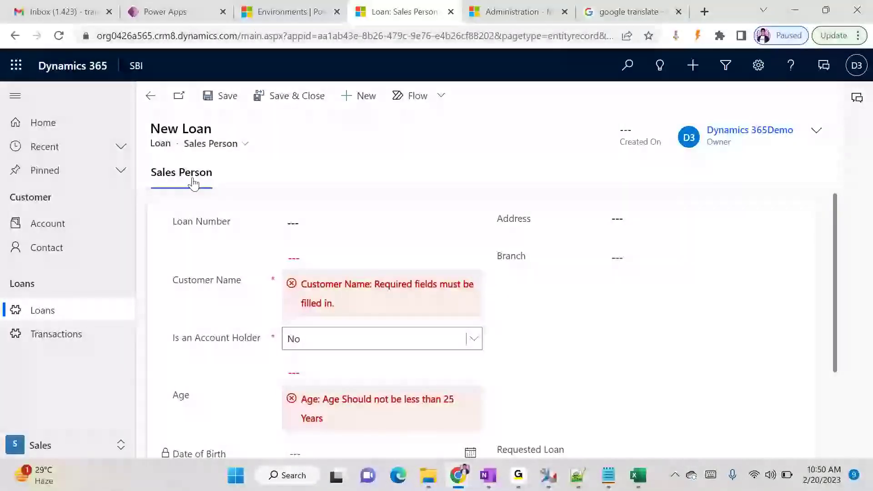
left_click(233, 146)
left_click(228, 184)
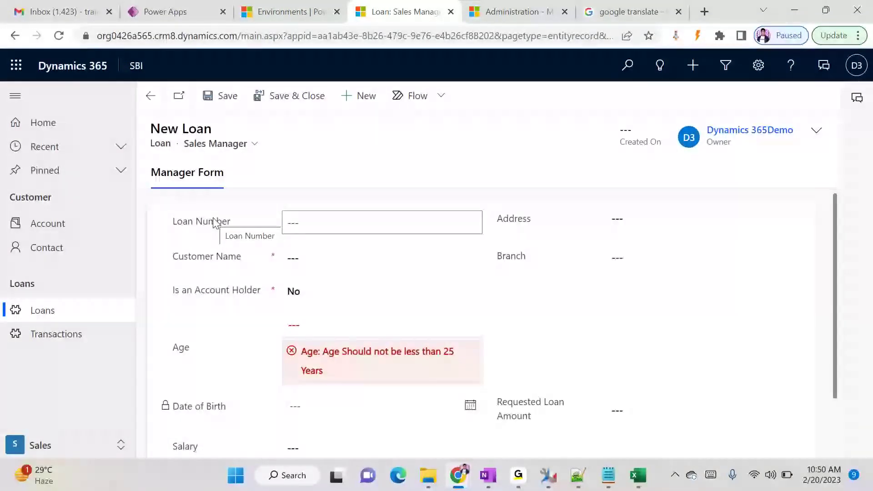
key("alt+Tab")
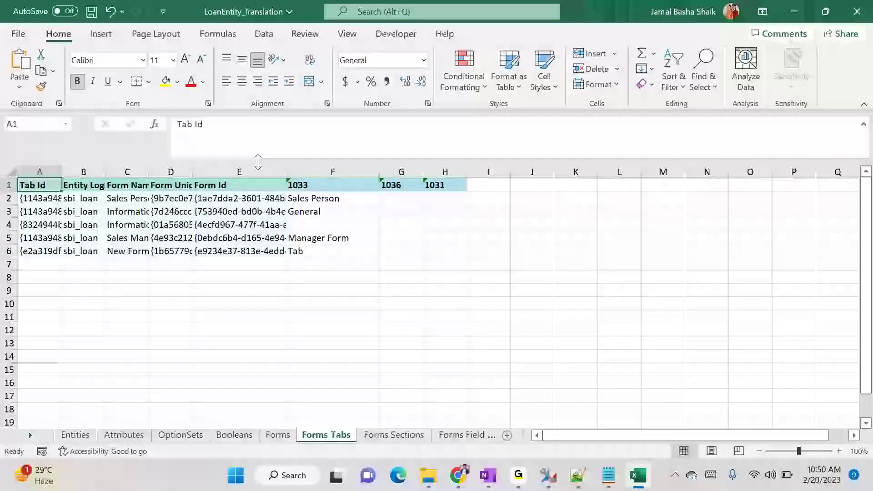
Widen the Form Id column slightly and translate "Sales Person" from cell F2 into French in Google Translate.
left_click_drag(287, 173, 307, 173)
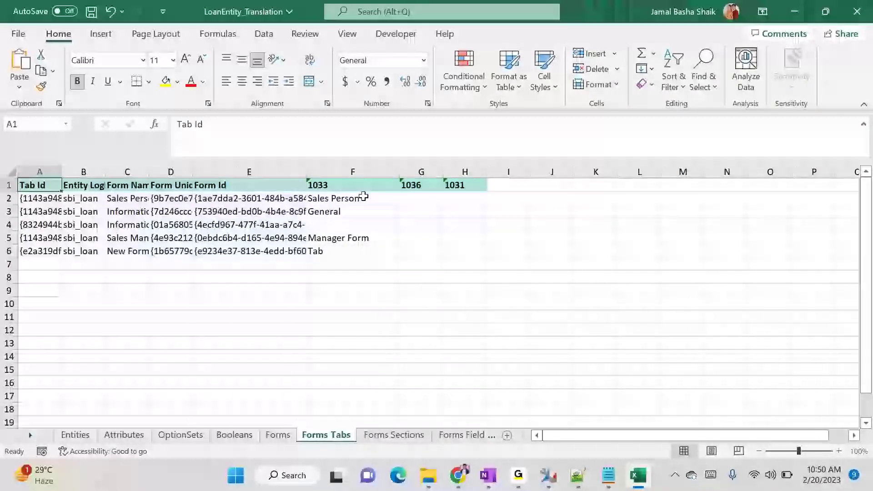
left_click(366, 197)
key("ctrl+c")
key("alt+Tab")
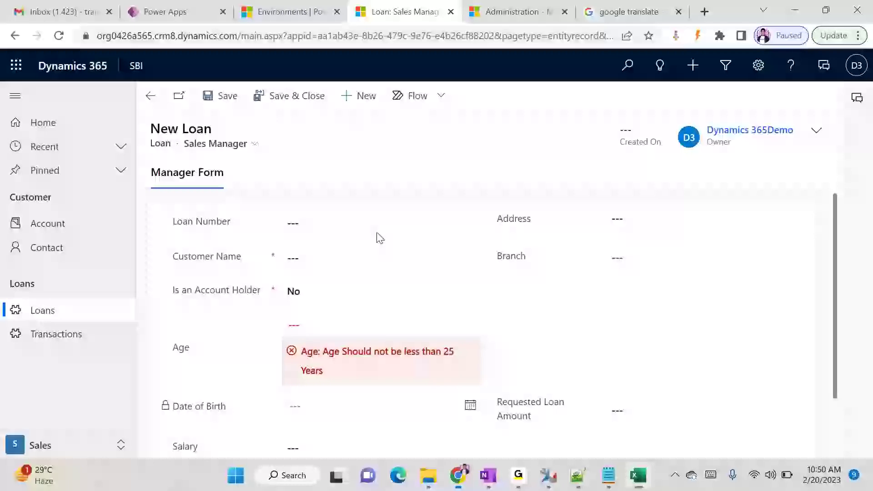
left_click(596, 8)
double_click(227, 228)
left_click(227, 229)
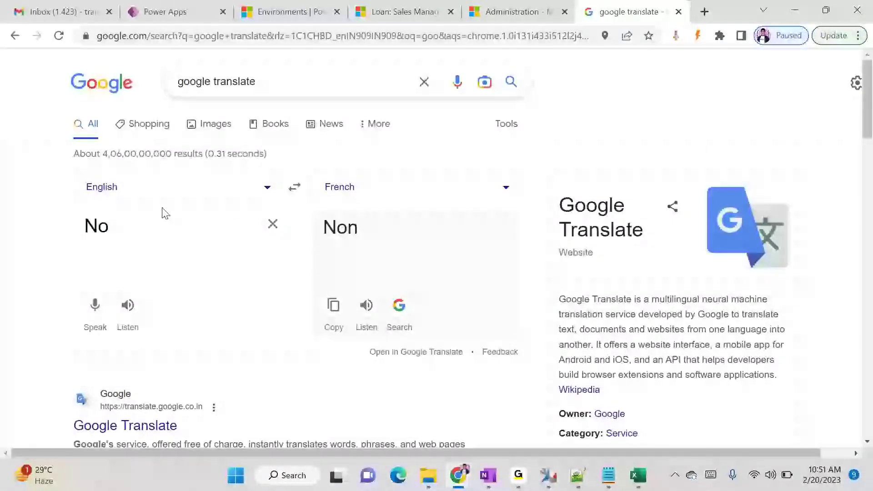
key("alt+Tab")
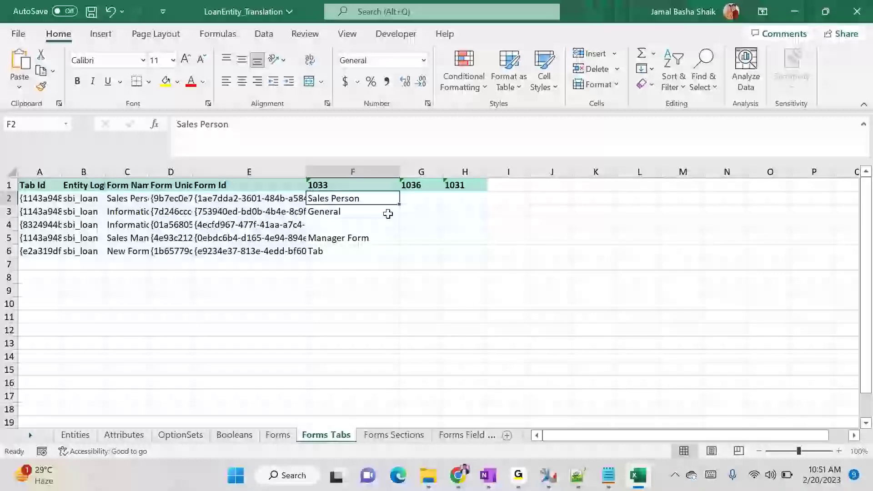
key("alt+Tab")
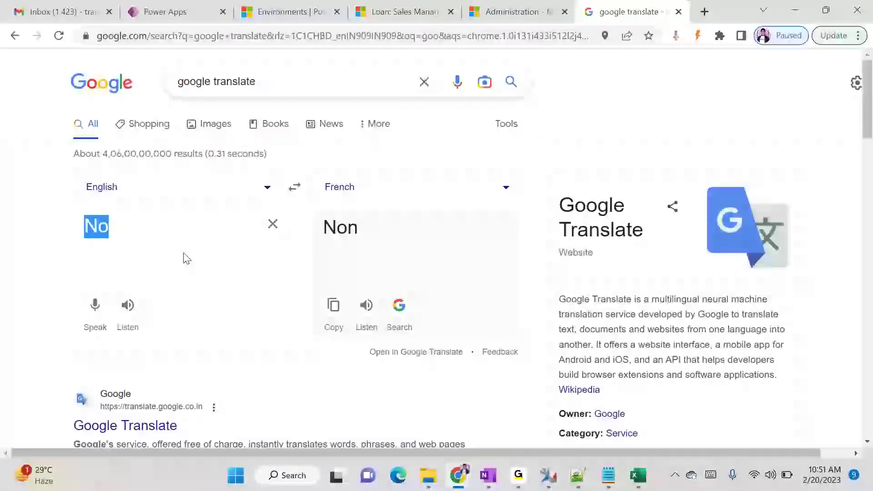
key("ctrl+v")
Copy the French translation "Vendeur" into cell G2 of the Forms Tabs sheet in Excel.
double_click(352, 226)
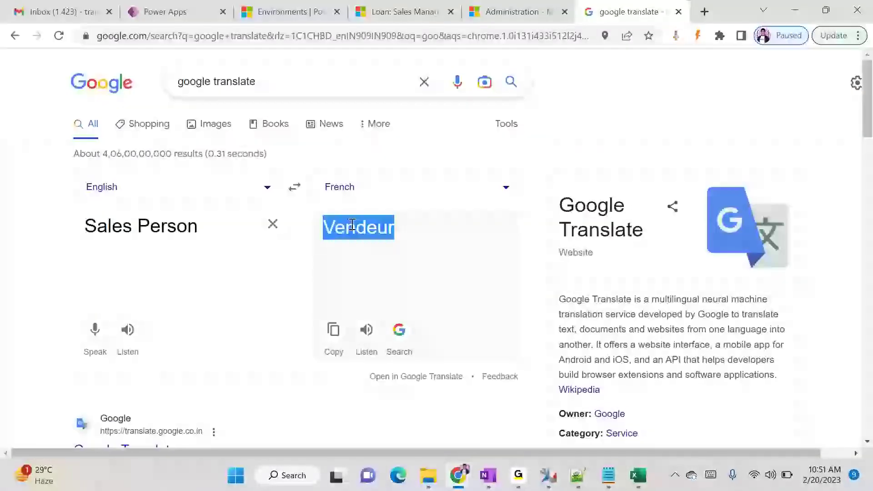
key("alt+Tab")
left_click(423, 201)
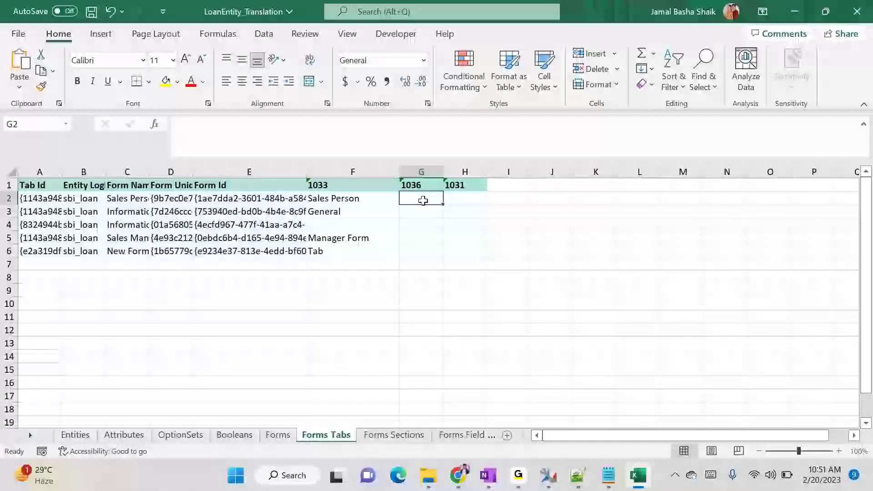
key("ctrl+v")
key("alt")
Switch the Google Translate target language to German and copy "Verkäufer" into cell H2 in Excel.
left_click(469, 202)
key("alt+Tab")
left_click(364, 188)
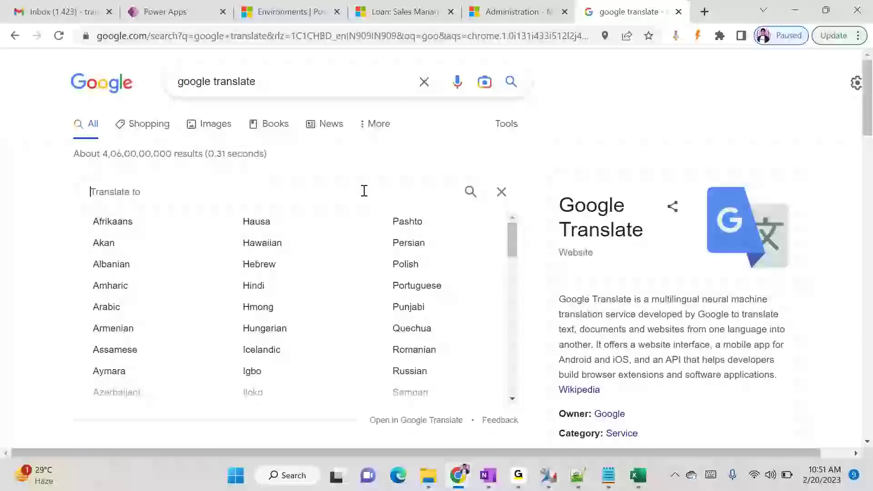
type("ger")
left_click(285, 228)
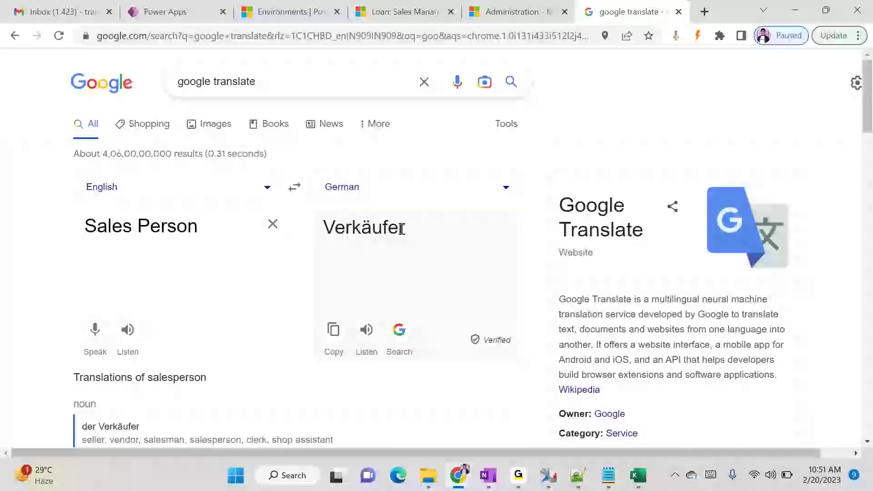
double_click(352, 223)
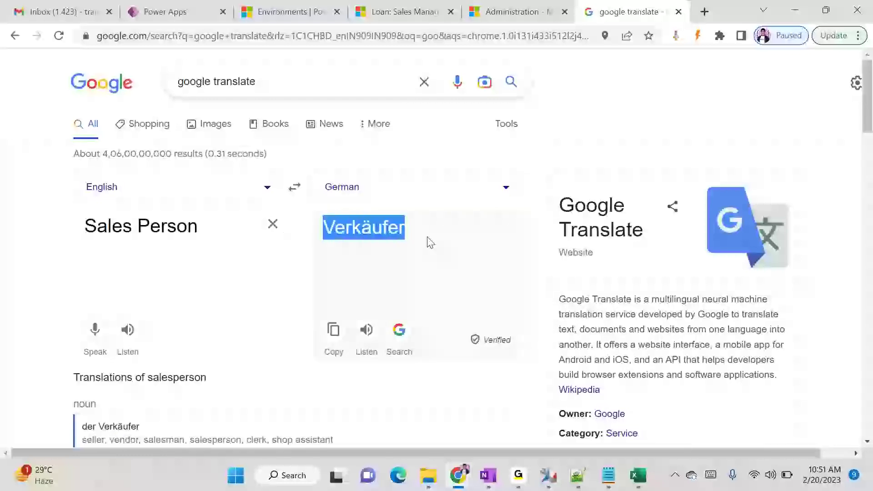
key("ctrl+c")
key("alt+Tab")
key("ctrl+v")
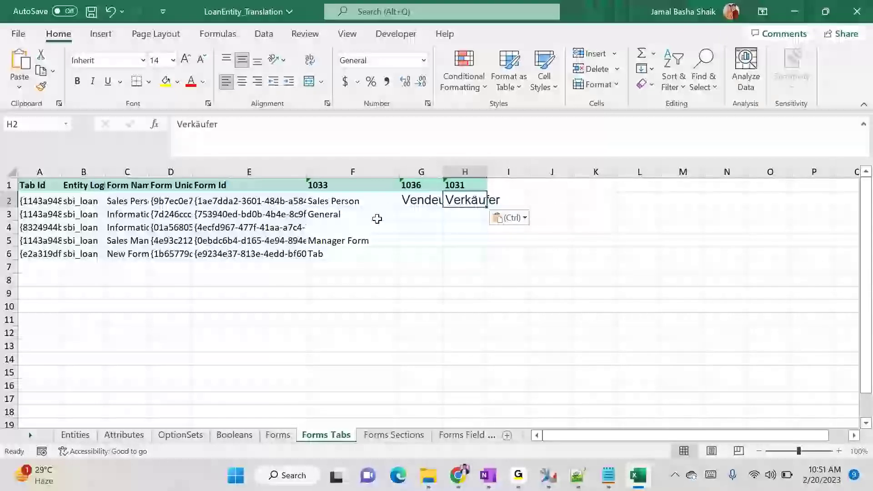
Translate "General" from cell F3 into German in Google Translate and copy "Allgemein" into cell H3 in Excel.
left_click(378, 219)
key("ctrl+c")
key("alt+Tab")
triple_click(194, 228)
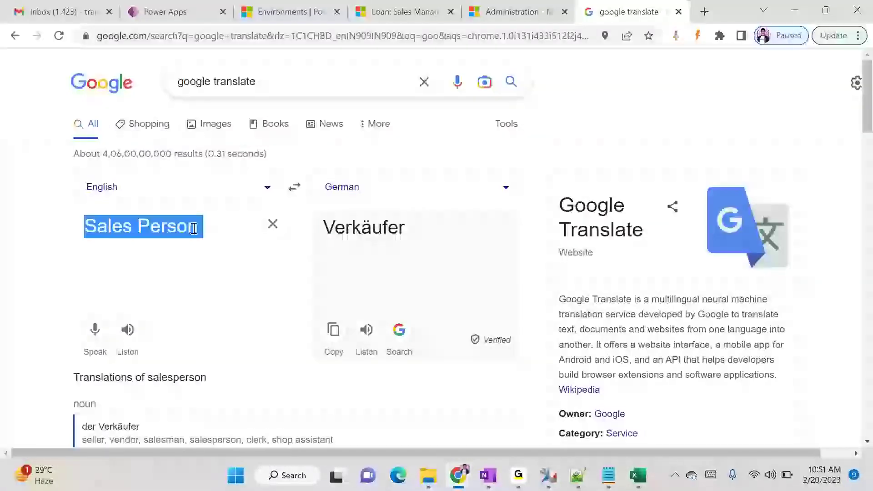
key("ctrl+v")
double_click(347, 222)
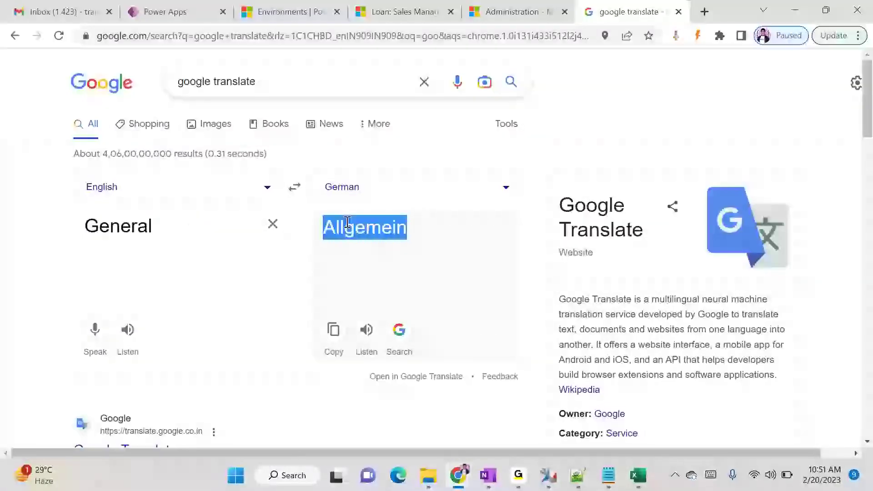
key("ctrl+c")
key("alt+Tab")
left_click(470, 213)
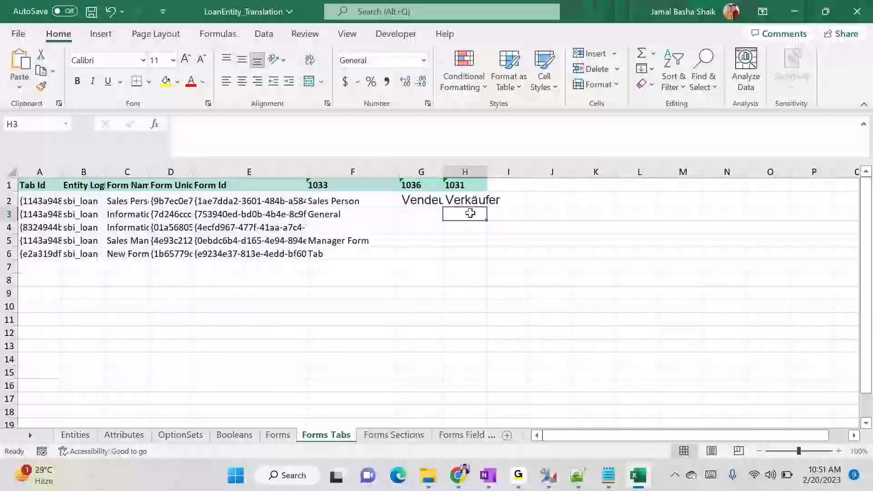
key("ctrl+v")
Switch the Google Translate target language to French and copy the feminine form "Générale" into cell G3 in Excel.
left_click(414, 215)
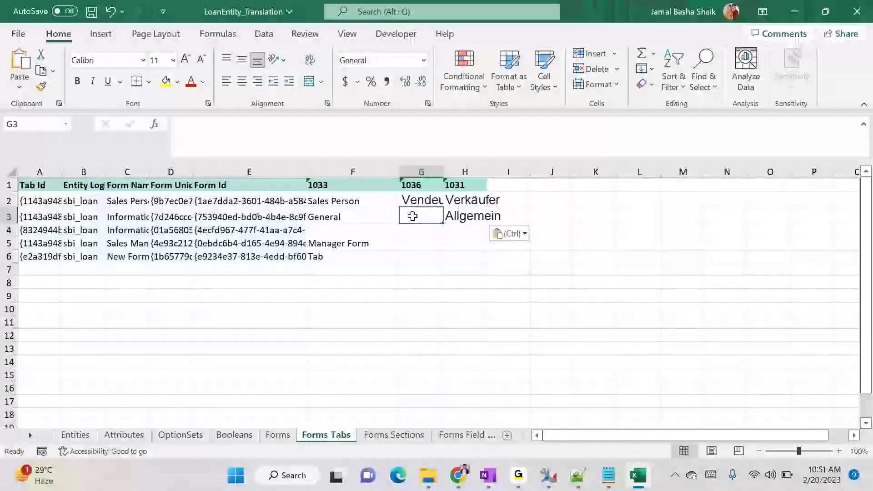
key("alt+Tab")
left_click(360, 196)
type("fr")
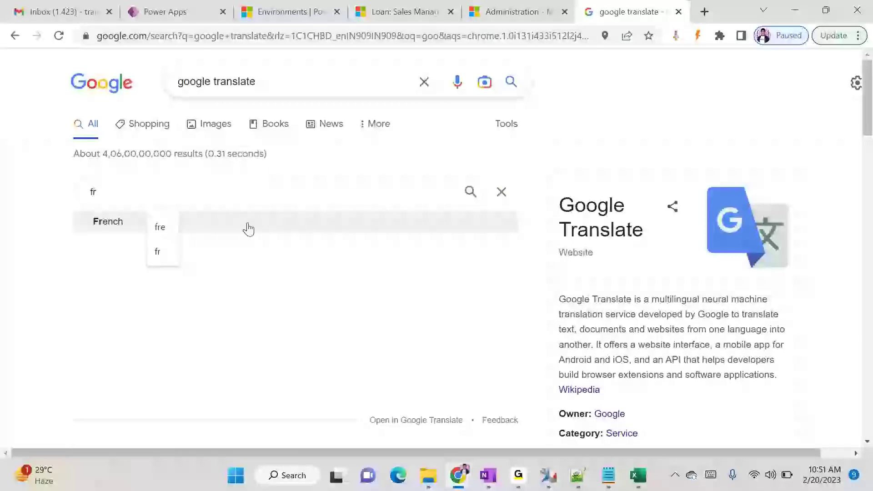
left_click(248, 229)
double_click(349, 228)
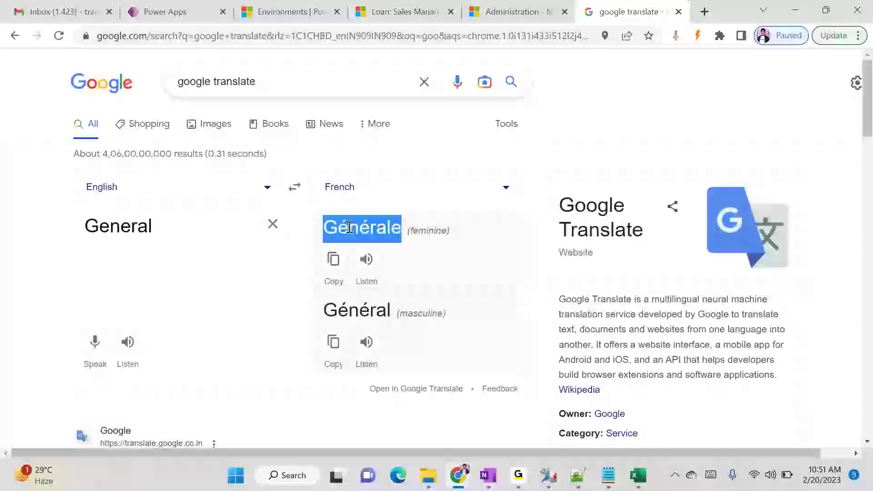
key("alt+Tab")
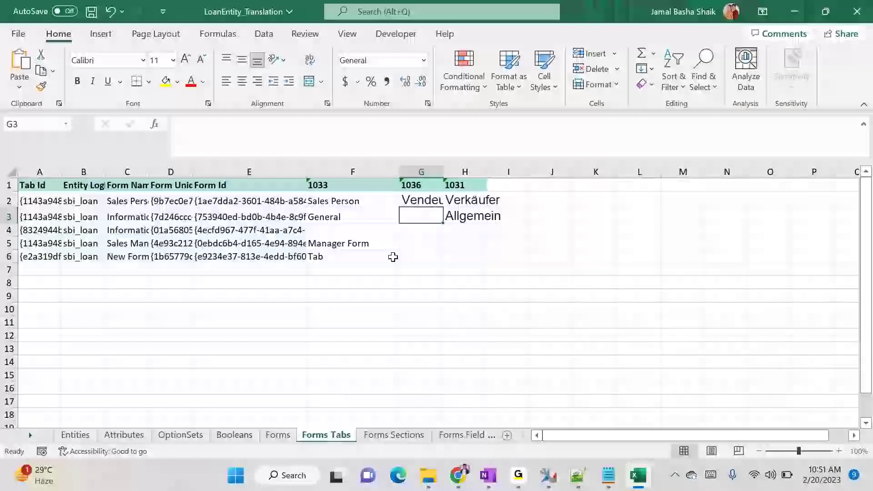
key("ctrl+v")
Translate "Manager Form" from cell F5 into French in Google Translate and copy "Formulaire de gestionnaire" into cell G5 in Excel.
left_click(357, 244)
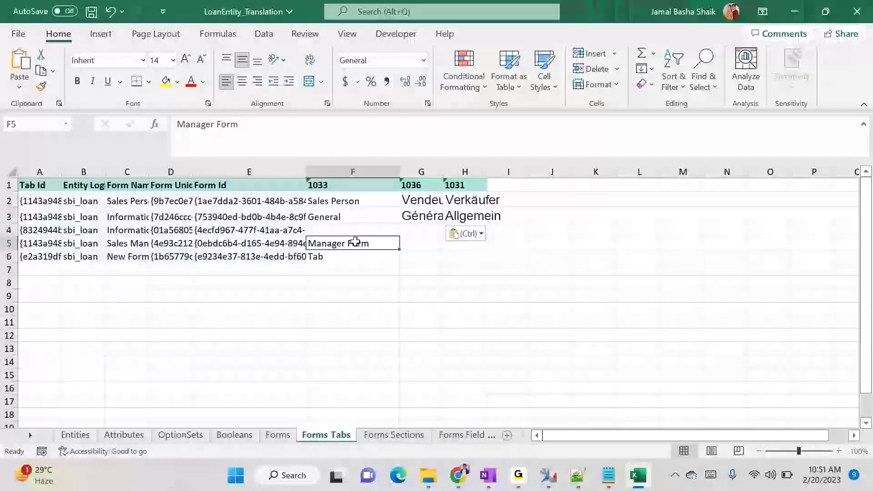
key("ctrl+c")
key("alt+Tab")
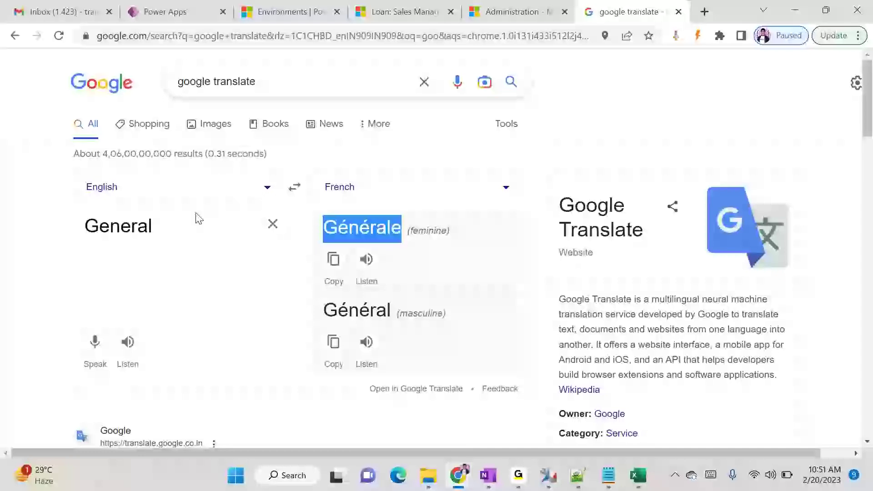
left_click(196, 220)
key("ctrl+a")
key("ctrl+v")
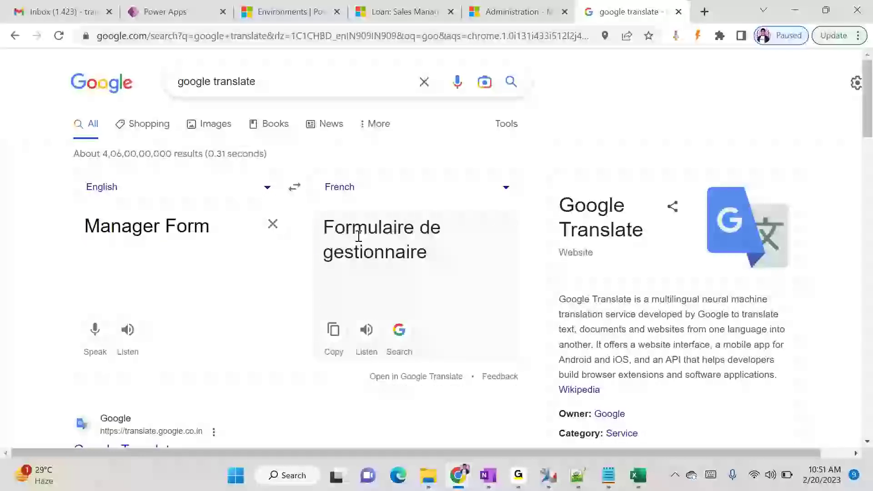
left_click_drag(334, 223, 430, 253)
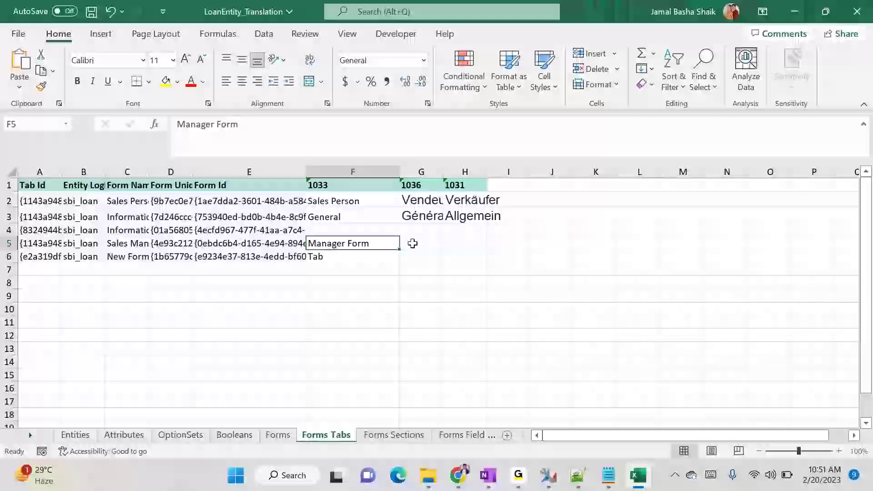
left_click(412, 242)
key("ctrl+v")
Switch the Google Translate target language to German and copy "Manager-Formular" into cell H5 in Excel.
key("alt+Tab")
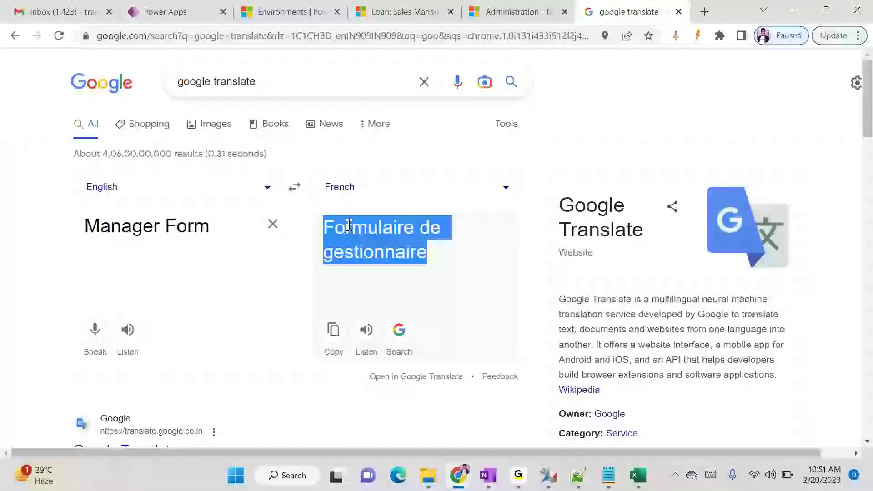
left_click(403, 195)
type("f")
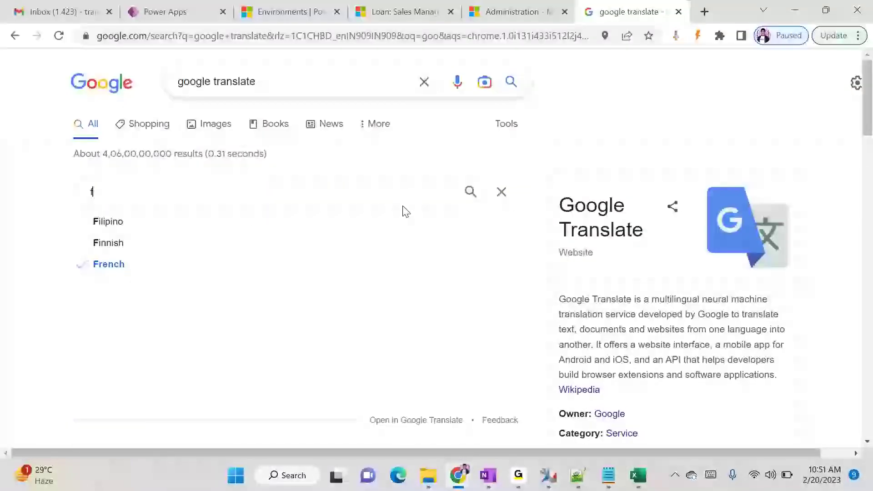
key("BackSpace")
type("ger")
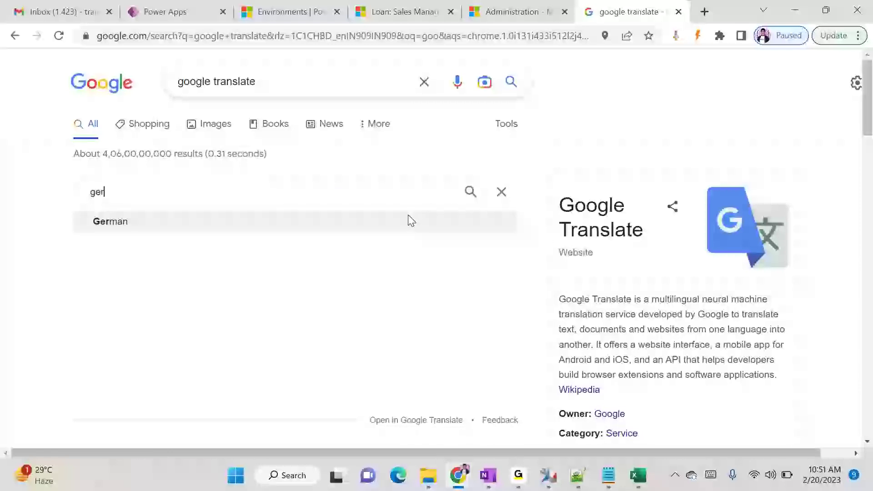
left_click(407, 221)
left_click_drag(326, 223, 487, 242)
key("ctrl+c")
key("alt+Tab")
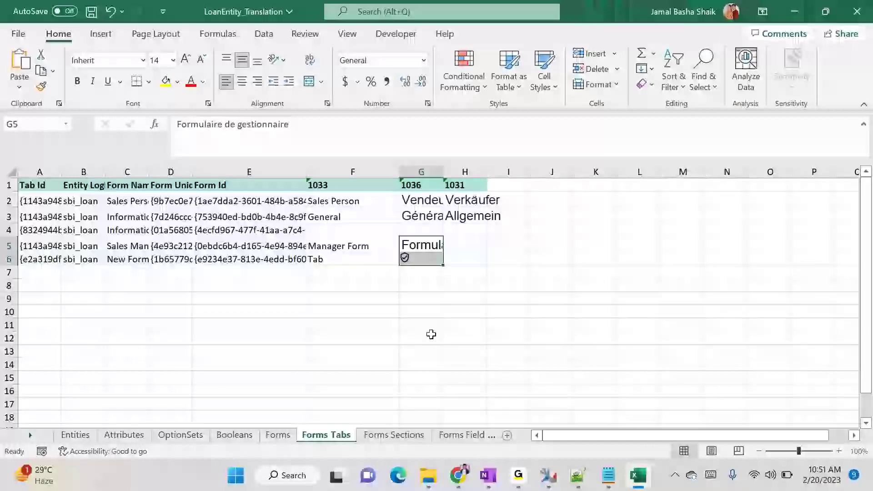
left_click(475, 245)
key("ctrl+v")
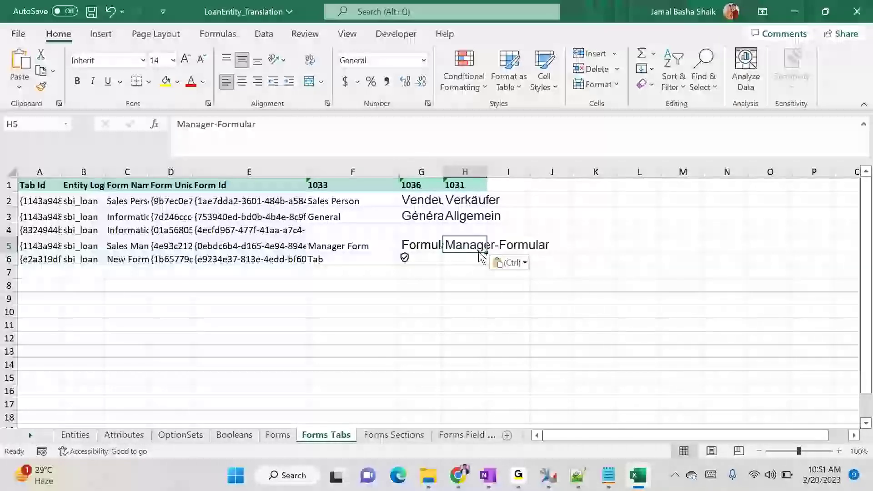
left_click(468, 299)
Copy "Tab" from cell F6 into Google Translate as the English source text, replacing "Manager Form".
left_click(358, 257)
key("ctrl+c")
key("alt+Tab")
left_click(157, 186)
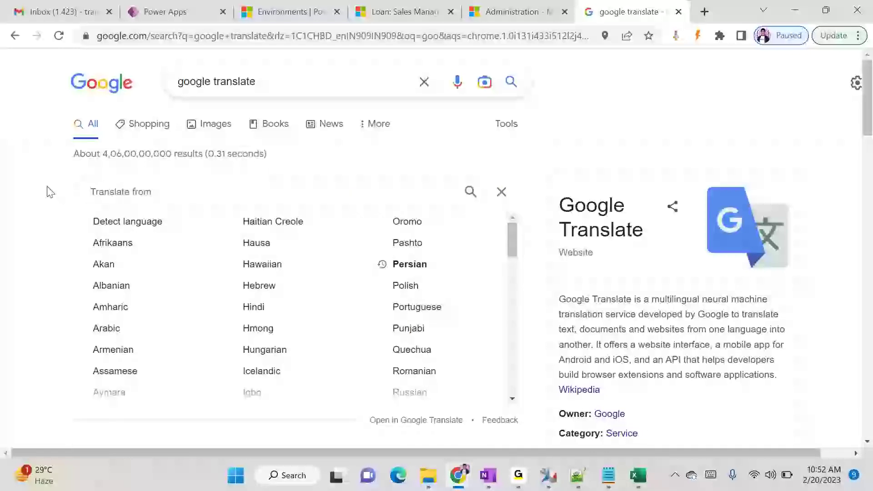
left_click(502, 192)
triple_click(214, 239)
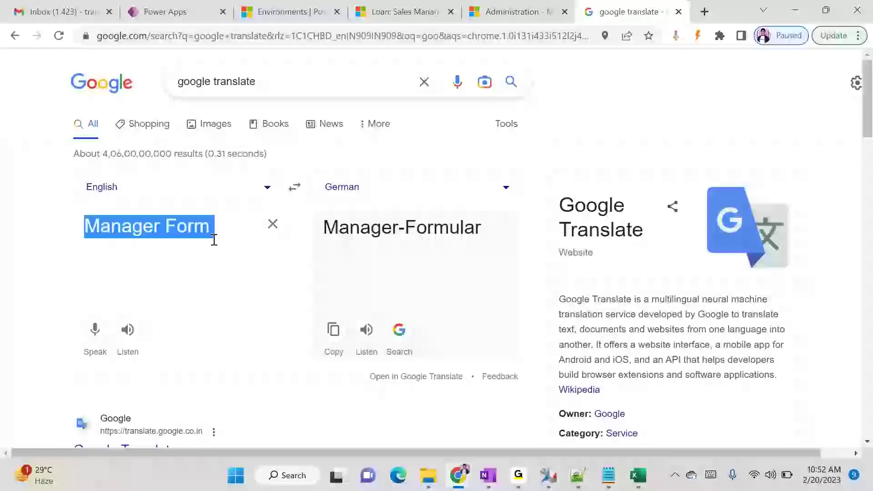
key("ctrl+v")
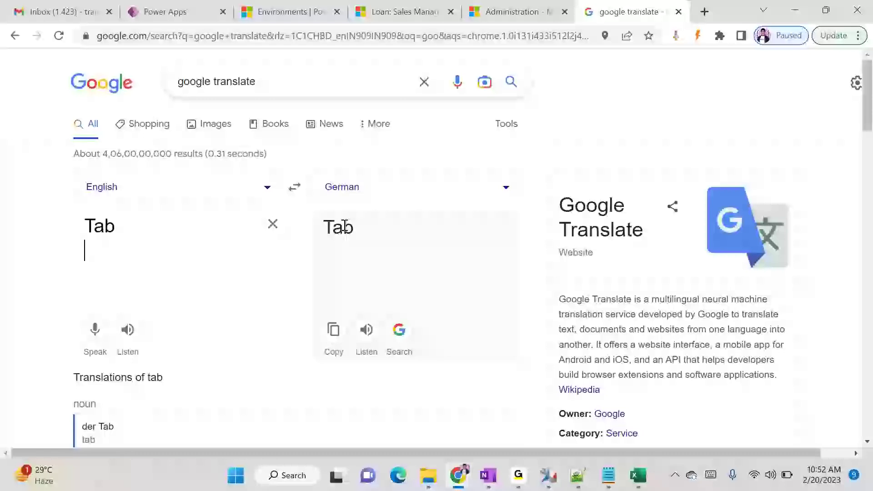
Switch the Google Translate target language to French and copy "Languette" into cell G6 in Excel.
left_click(353, 190)
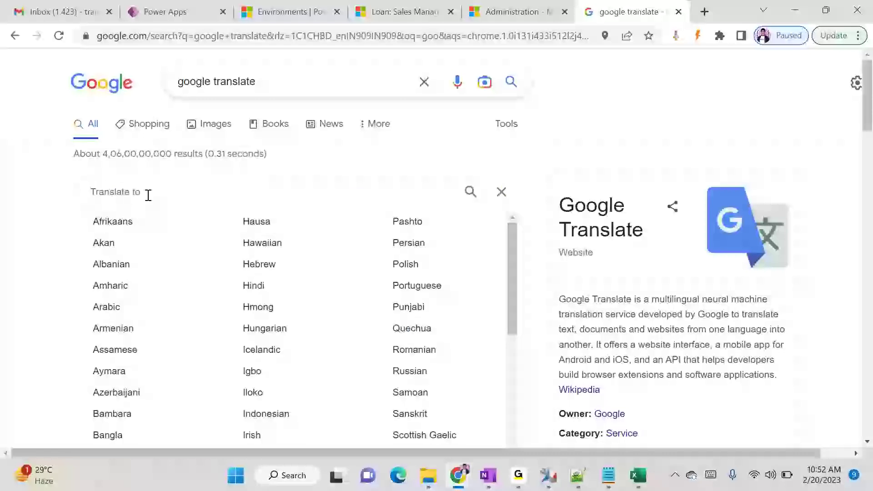
type("fre")
left_click(127, 220)
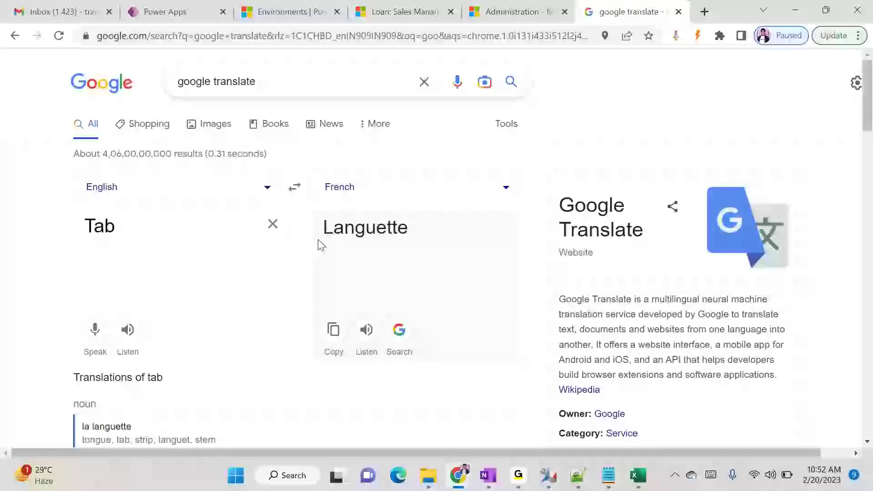
double_click(345, 226)
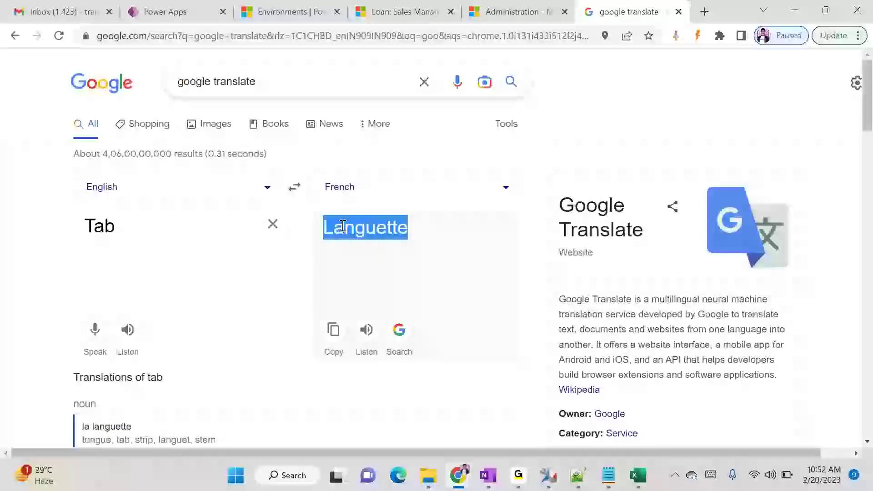
key("alt+Tab")
left_click(419, 261)
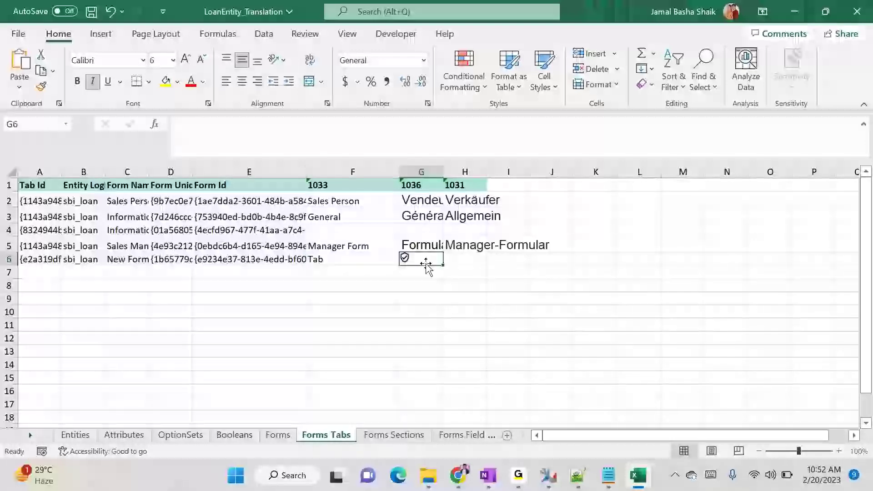
key("ctrl+v")
Copy "Tab" from cell F6 into cell H6 as the German label.
left_click(360, 260)
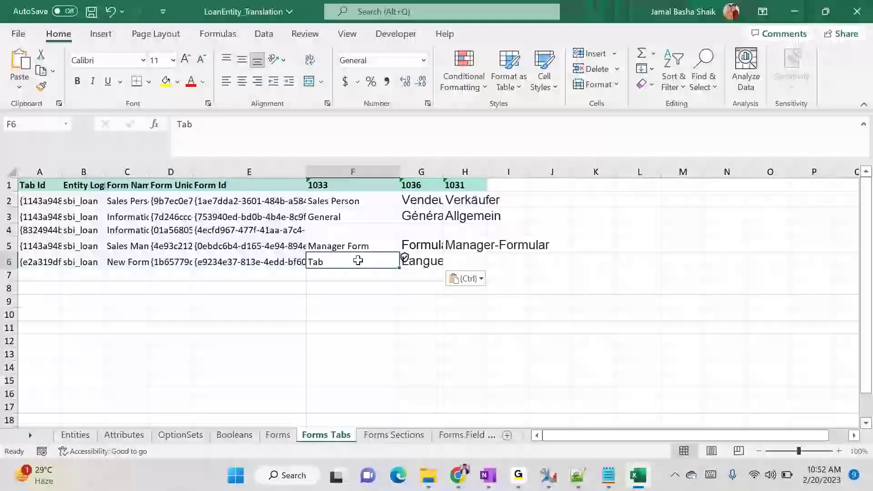
key("ctrl+c")
left_click(473, 260)
key("ctrl+v")
left_click(584, 314)
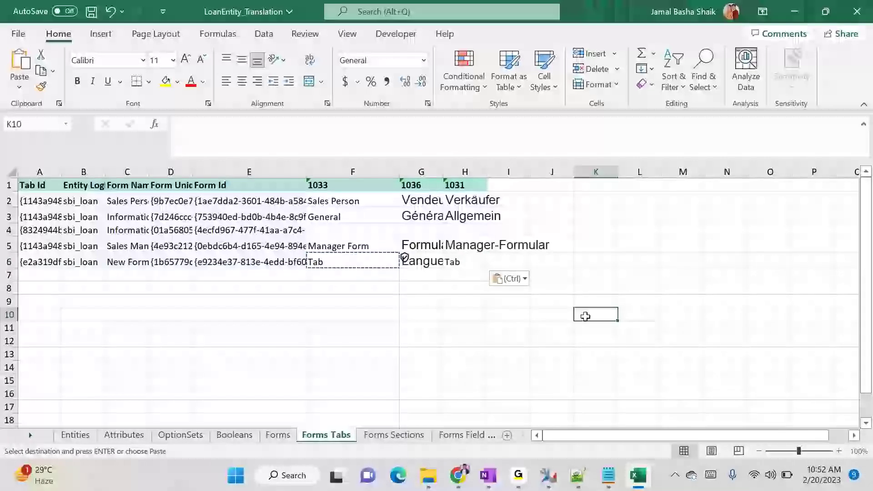
Show the Forms Sections and Forms Fields sheets, and save and close the LoanEntity_Translation workbook.
left_click(403, 437)
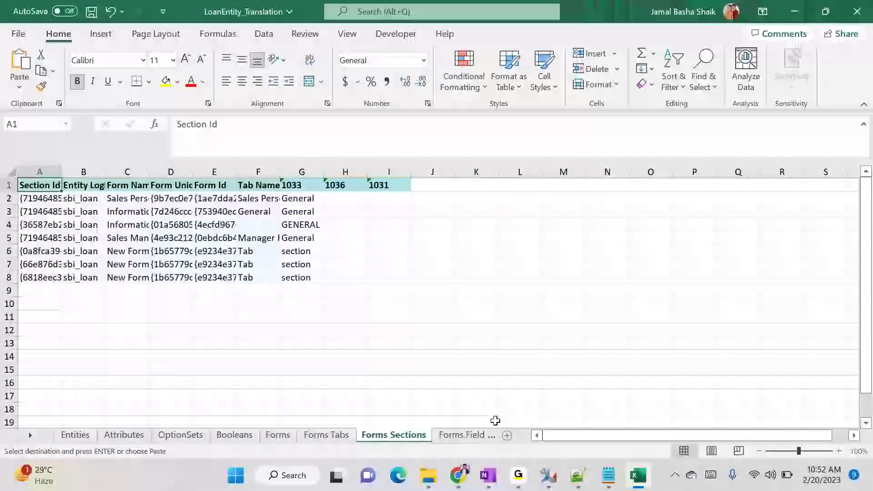
left_click(462, 436)
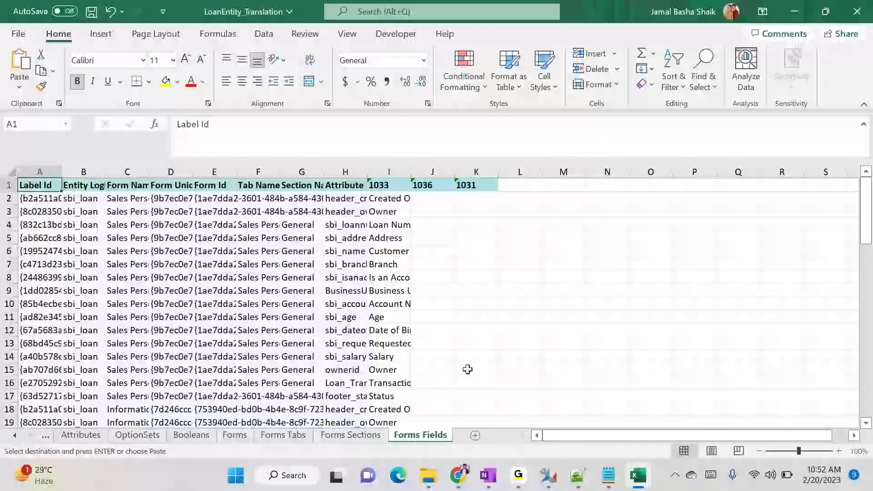
key("ctrl+s")
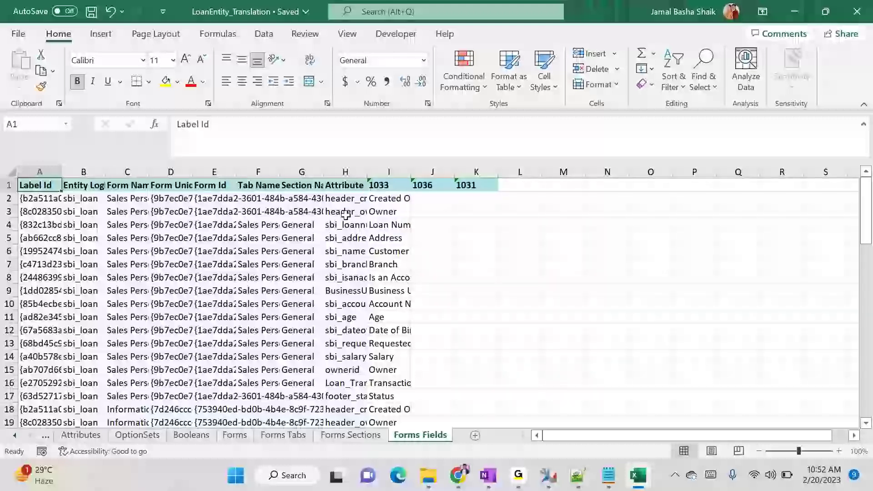
left_click(854, 14)
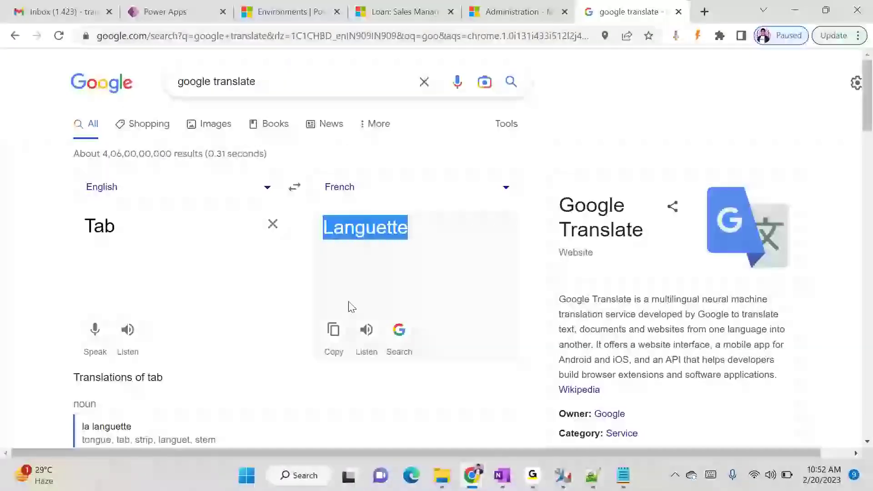
Switch to XrmToolBox and select LoanEntity_Translation from Downloads as the Easy Translator import file.
left_click(576, 473)
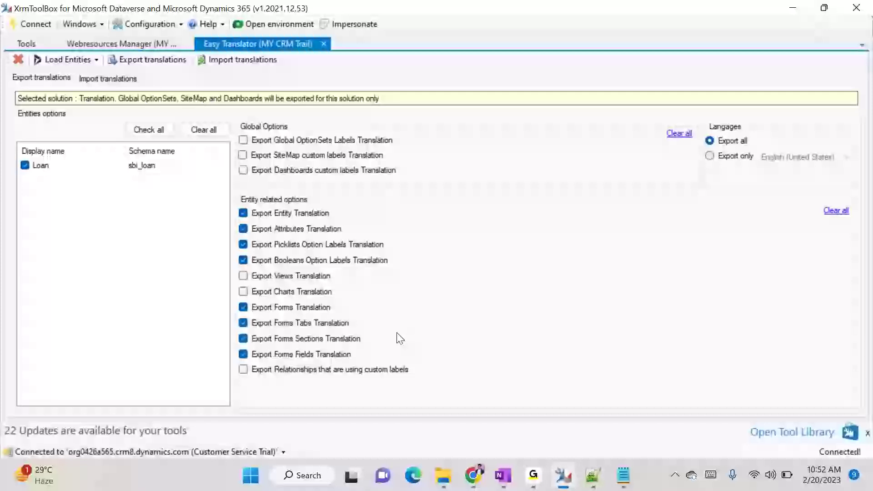
left_click(238, 62)
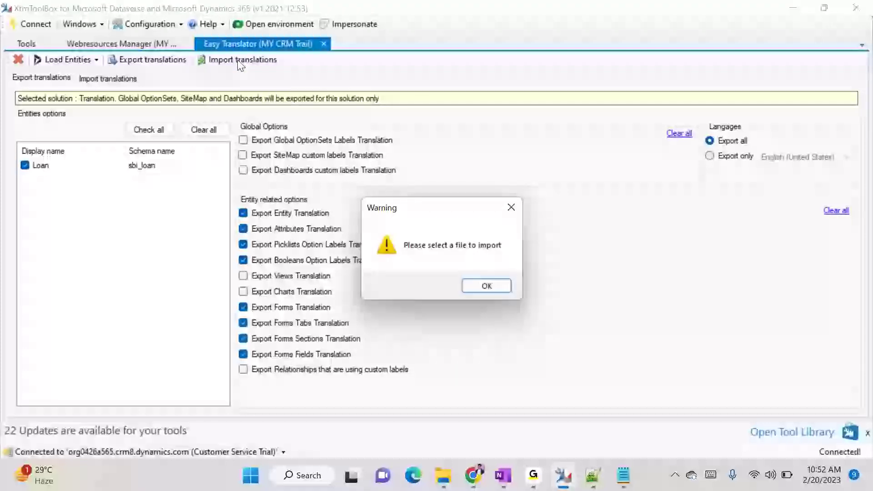
left_click(485, 286)
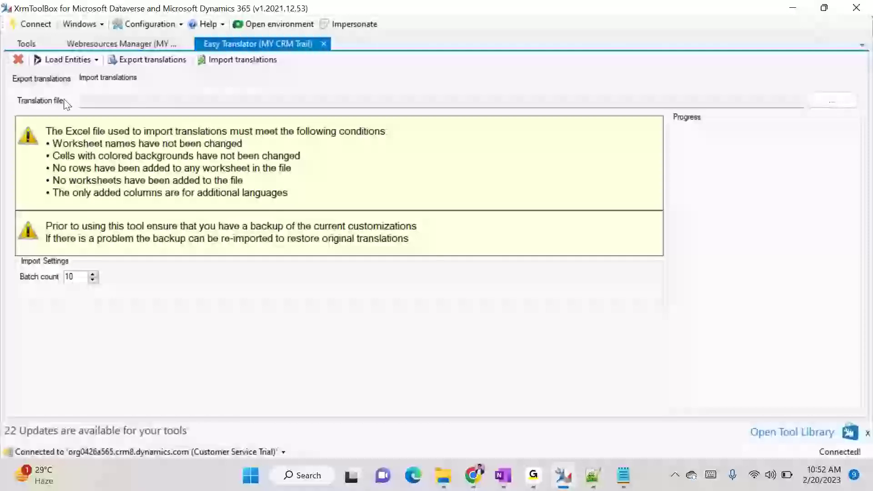
left_click(818, 98)
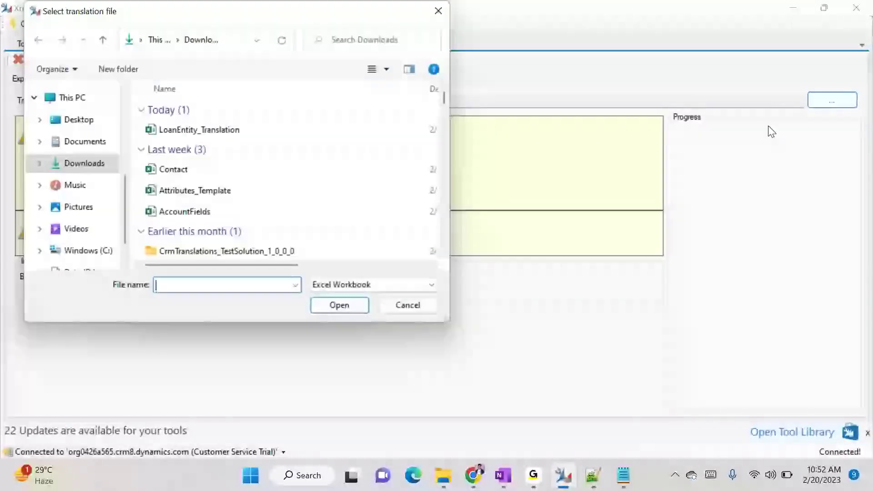
left_click(233, 130)
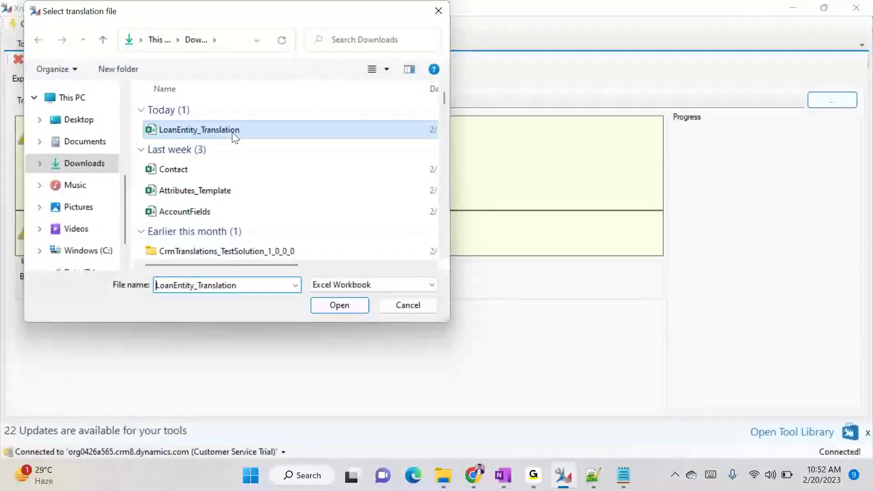
left_click(335, 302)
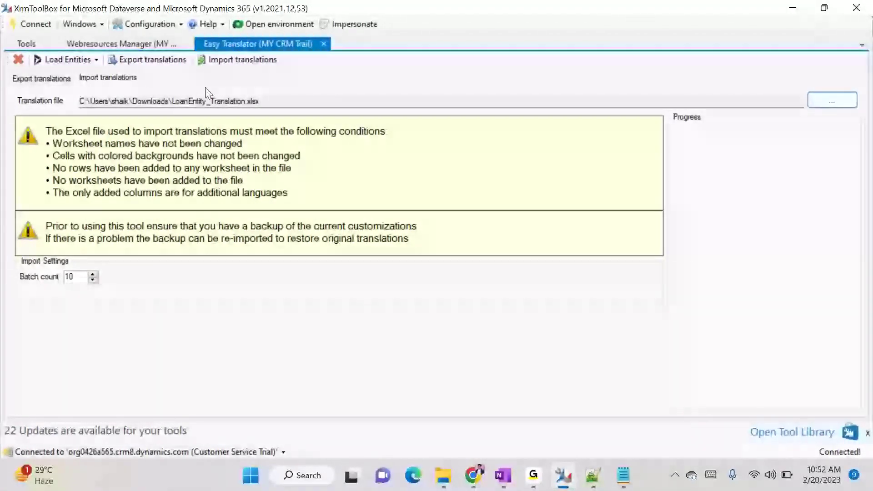
Try to import the translations with a new log file and review the import log.
left_click(236, 60)
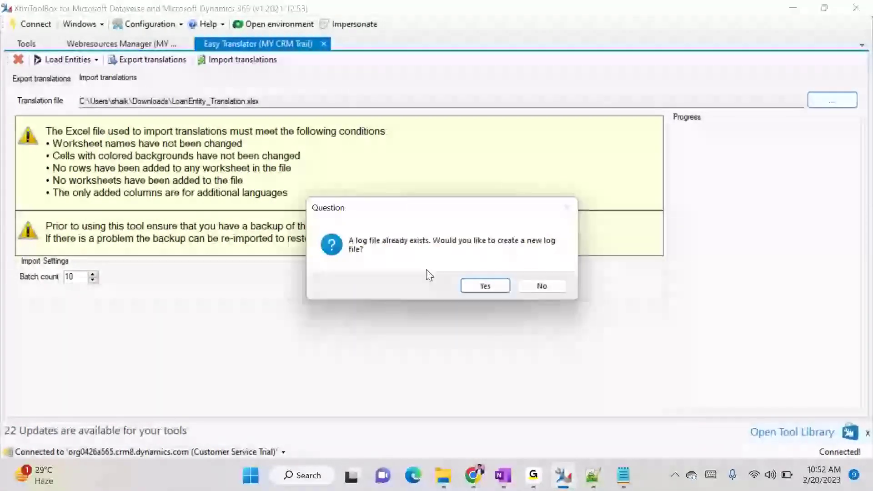
left_click(470, 287)
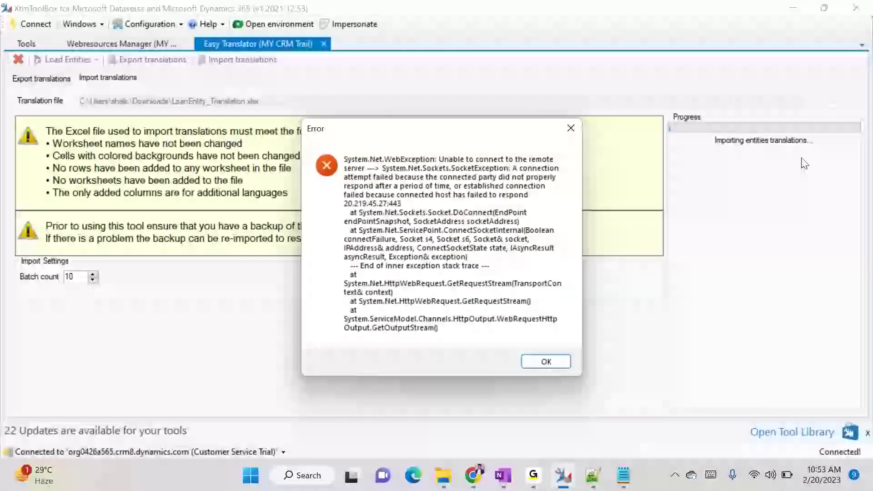
left_click(545, 360)
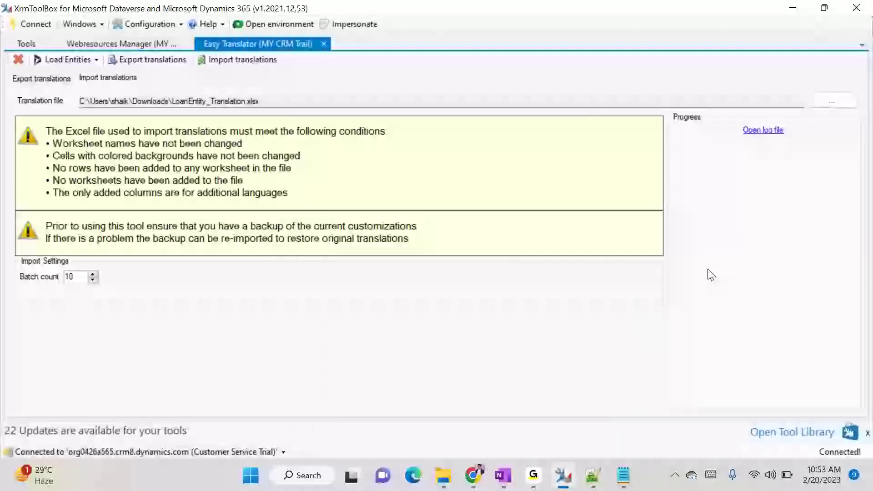
left_click(767, 131)
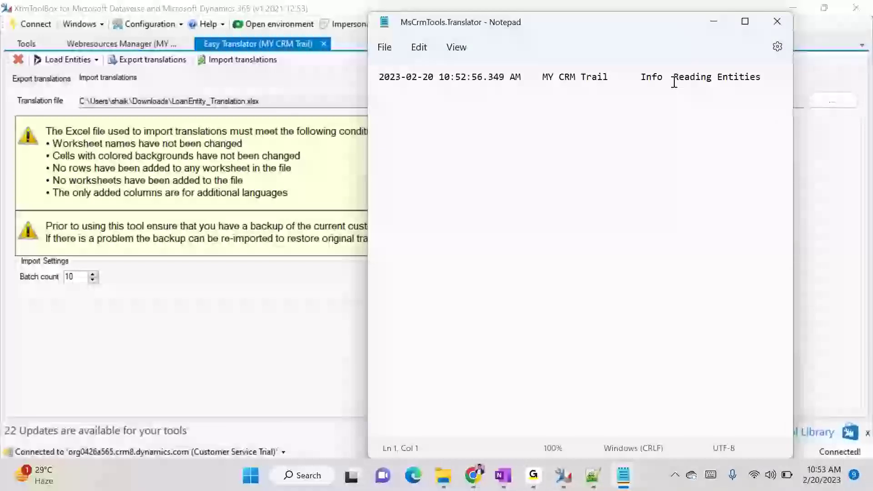
left_click(777, 21)
Reselect the LoanEntity_Translation file and run the translation import again with a new log file.
left_click(828, 101)
left_click(348, 131)
left_click(357, 305)
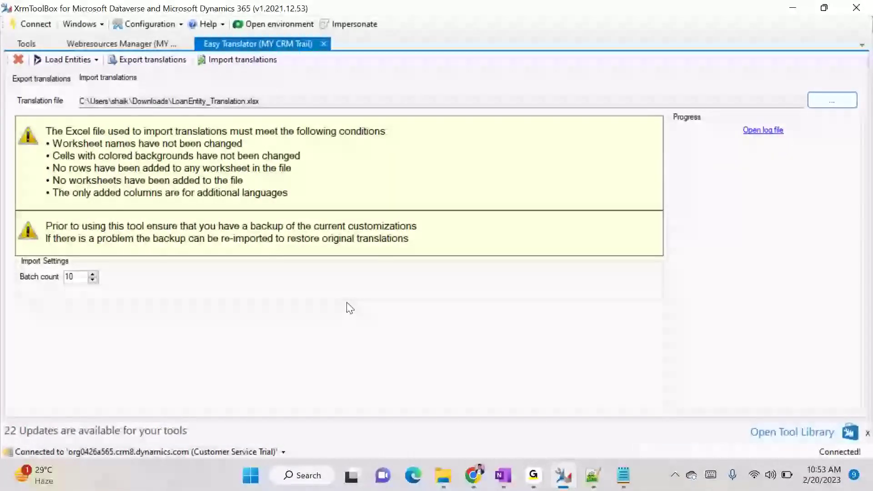
left_click(243, 61)
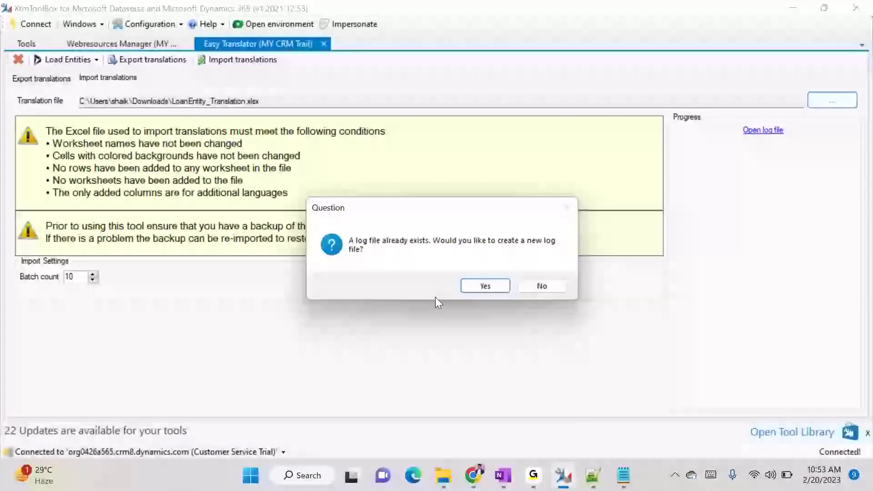
left_click(481, 286)
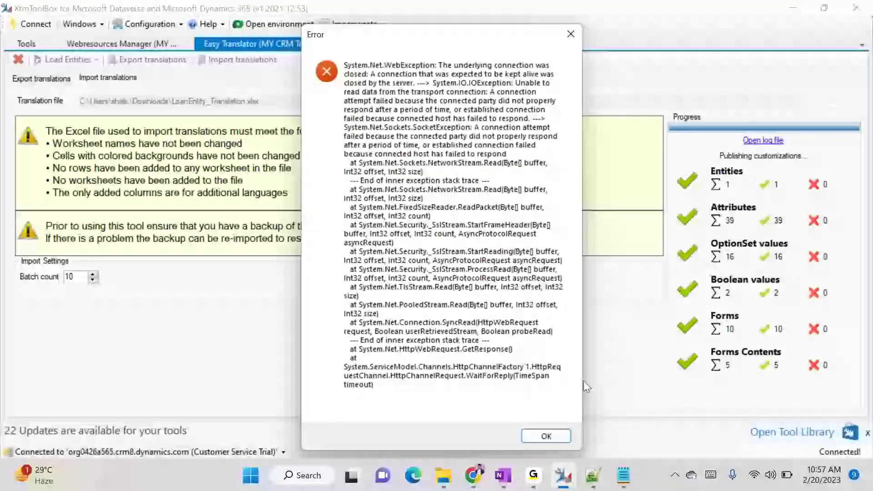
Dismiss the import error, switch to the Dynamics 365 New Loan form in Chrome and reload the page.
left_click(551, 435)
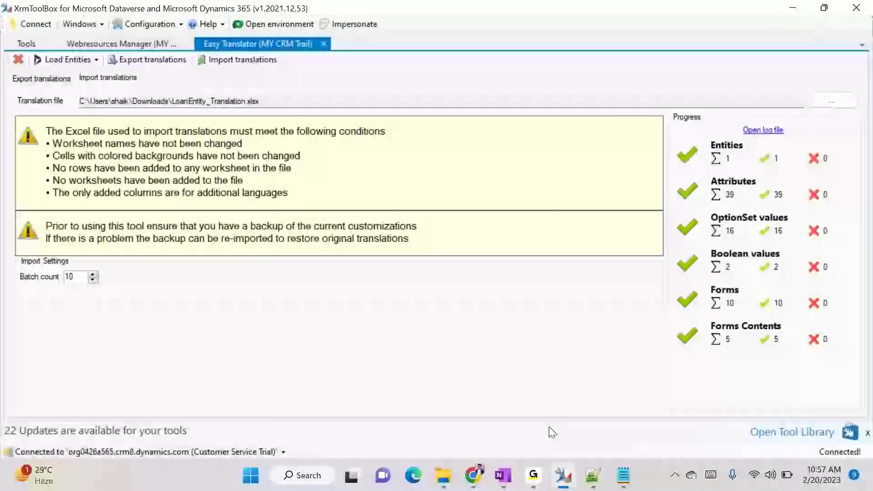
mouse_move(480, 480)
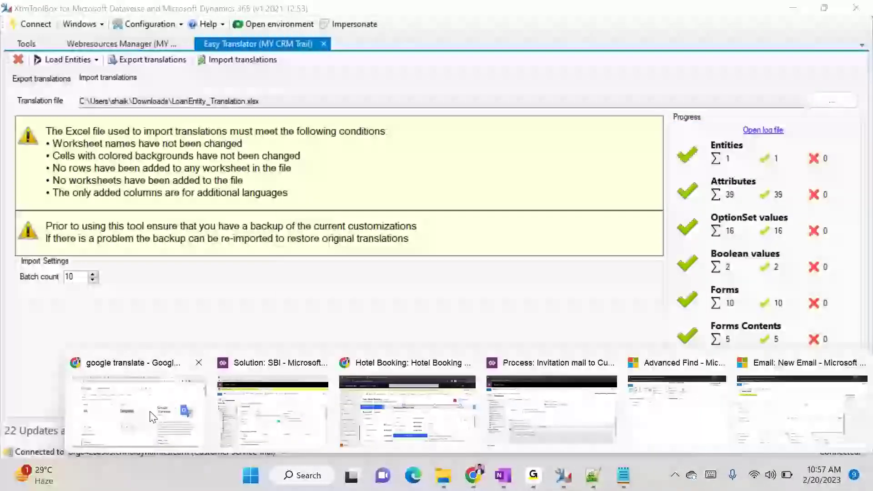
left_click(141, 400)
left_click(377, 10)
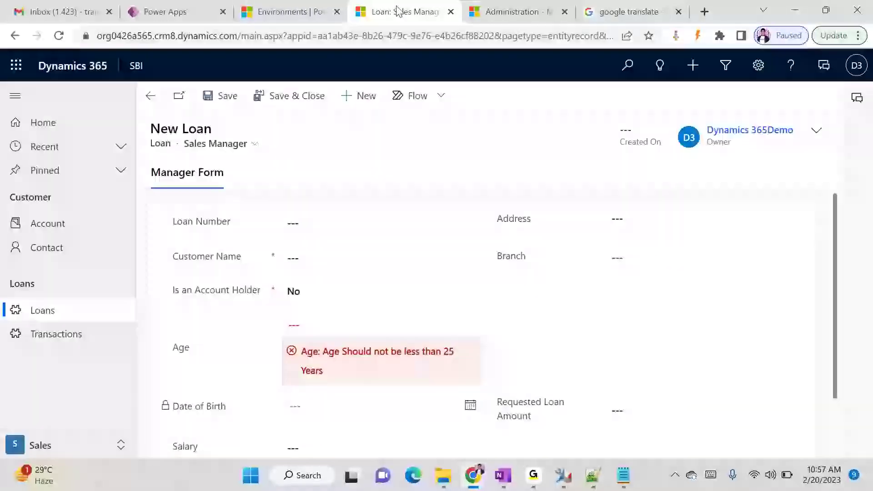
key("F5")
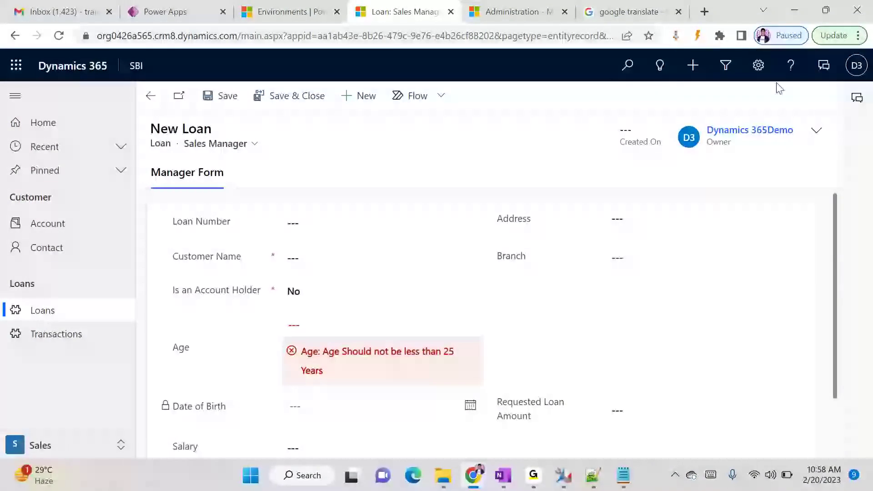
Set the user interface language to French in the personal options and apply the change.
left_click(762, 69)
left_click(670, 103)
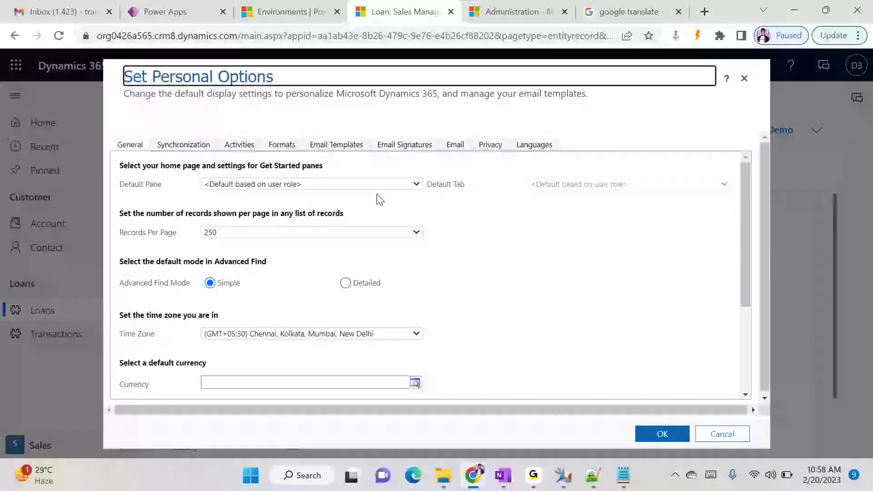
left_click(536, 146)
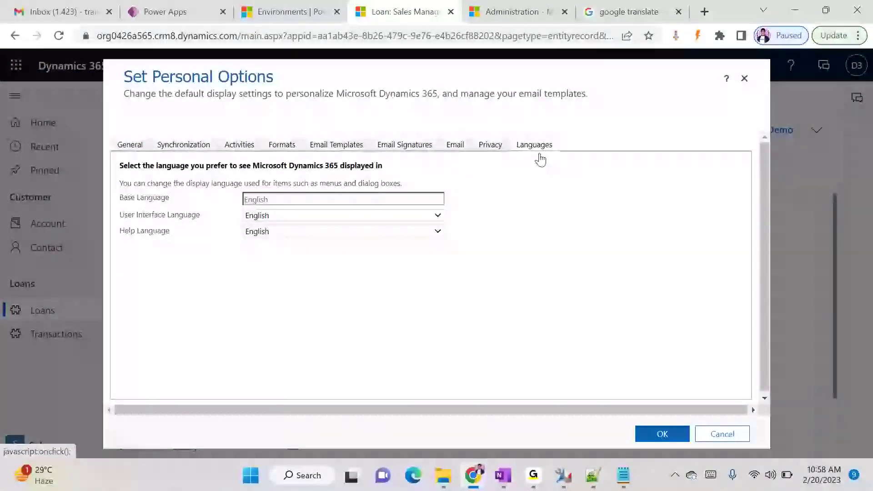
left_click(345, 216)
left_click(311, 237)
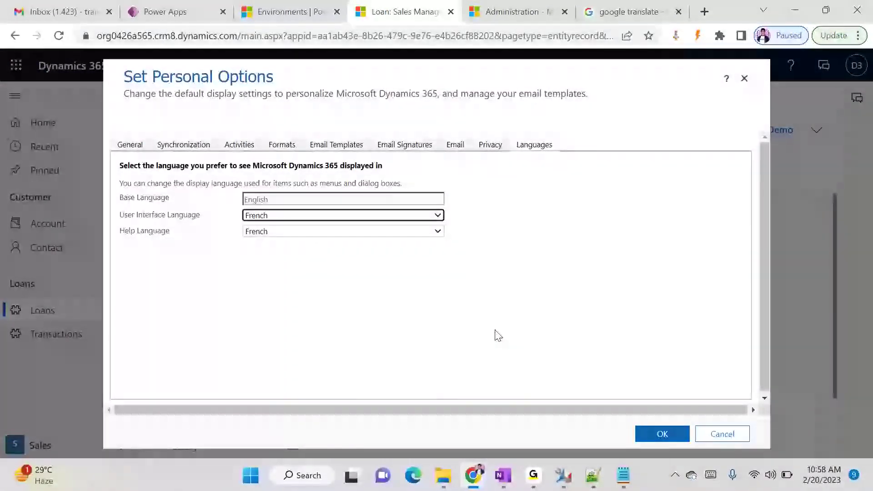
left_click(658, 438)
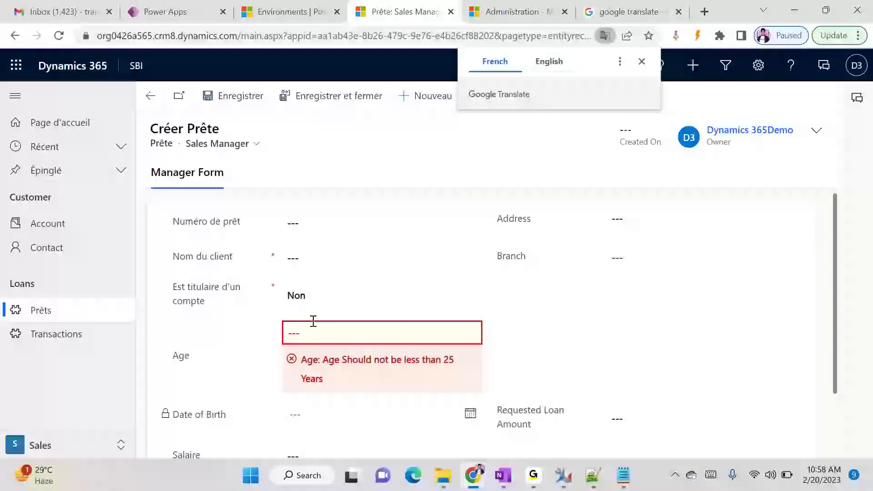
Examine the French labels on the Loan form, including the choices of the account holder field.
left_click(320, 300)
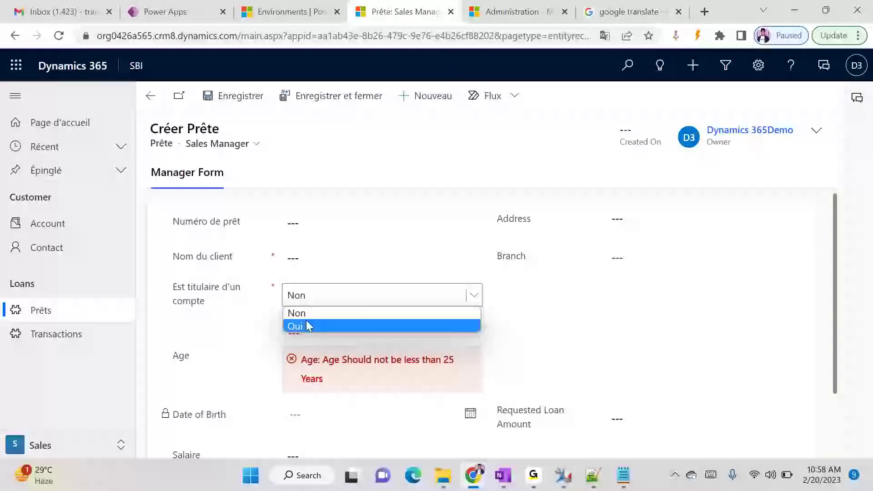
left_click(445, 191)
scroll(444, 236, "down", 2)
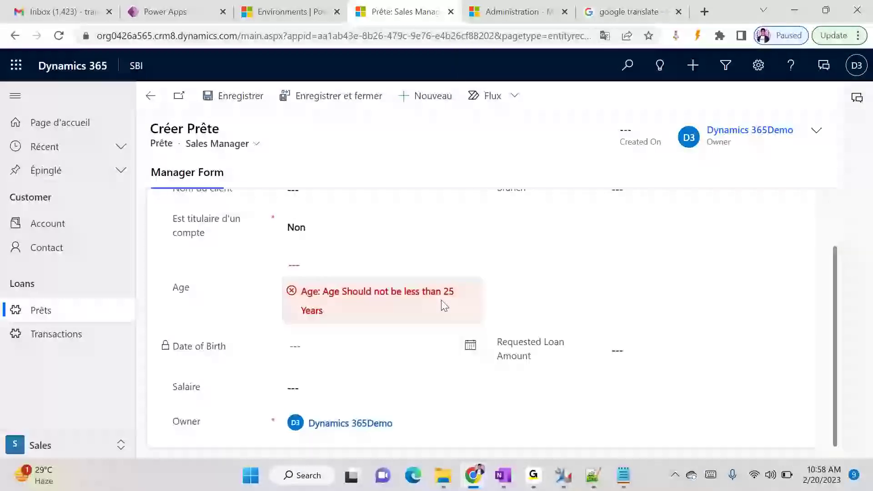
scroll(581, 368, "up", 2)
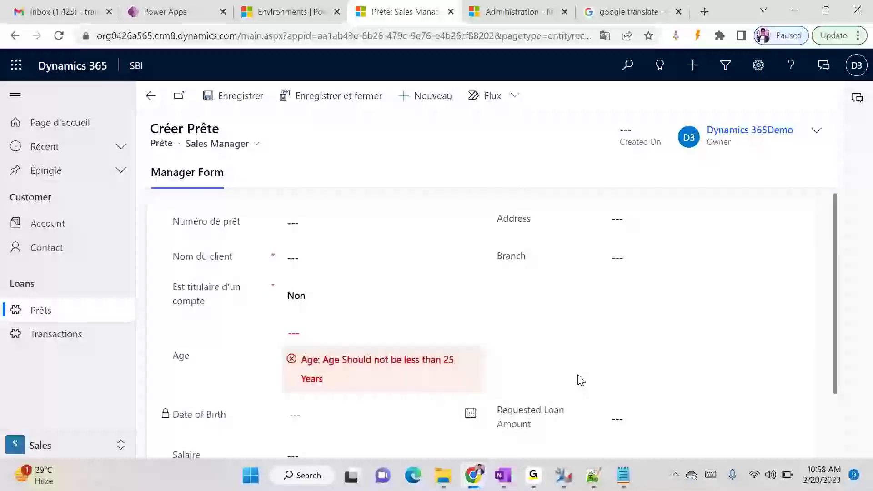
scroll(579, 380, "down", 2)
scroll(323, 350, "up", 2)
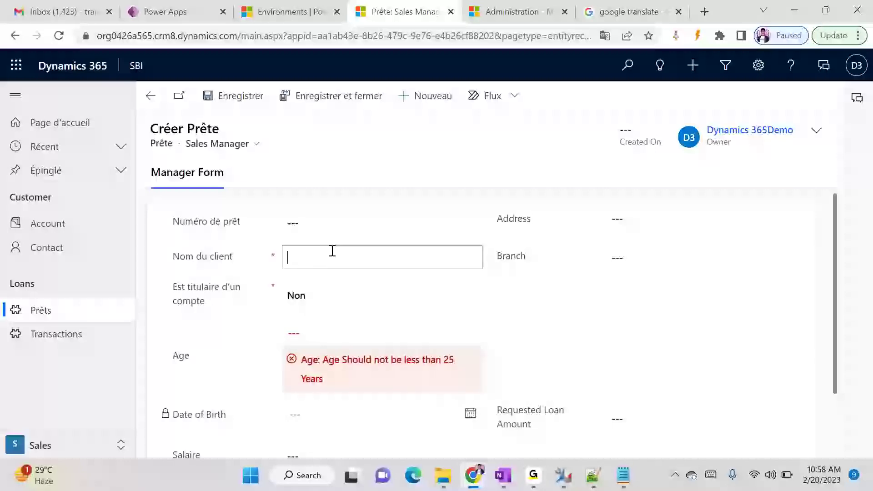
scroll(430, 264, "down", 2)
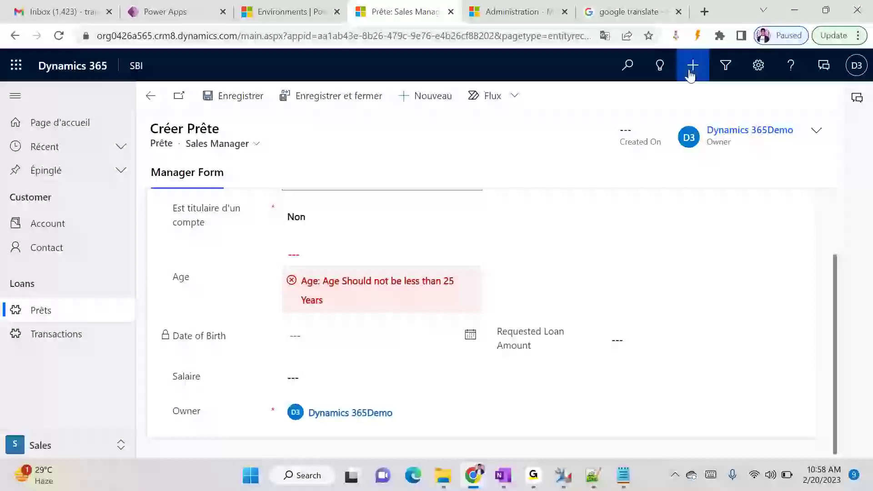
Change the user interface language to German (Allemand) in the personal options and apply it.
left_click(762, 67)
left_click(678, 101)
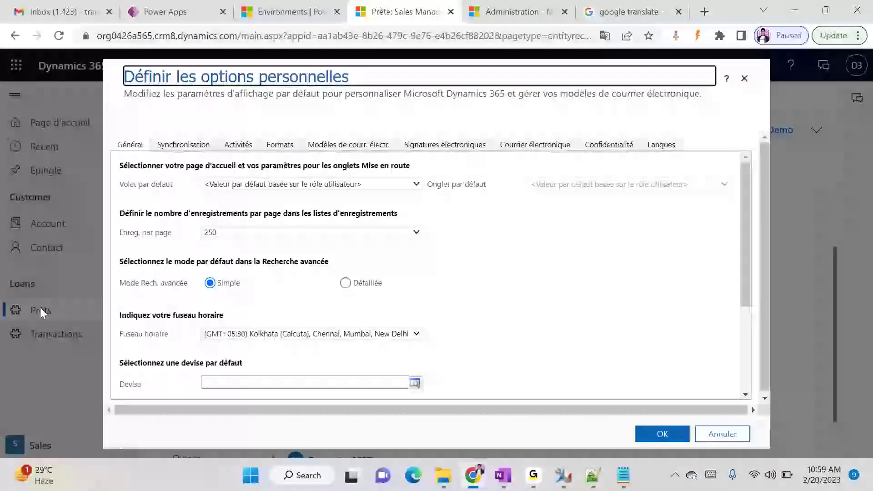
left_click(668, 145)
left_click(272, 216)
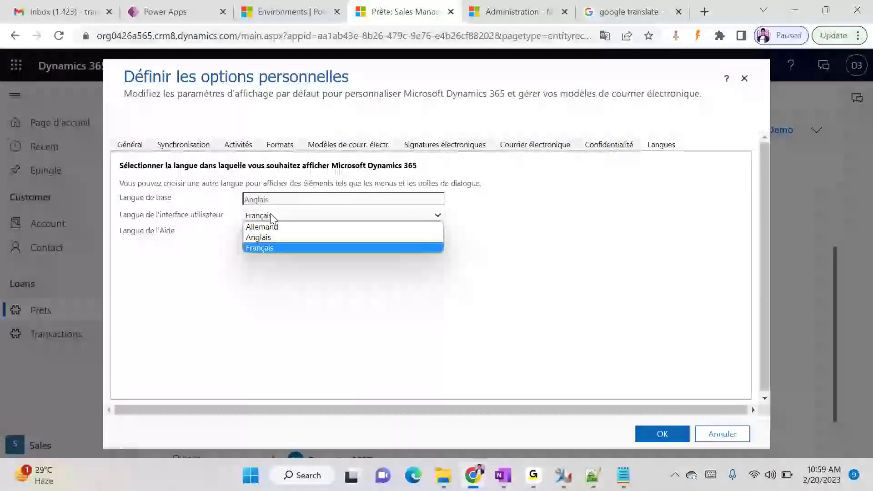
left_click(272, 227)
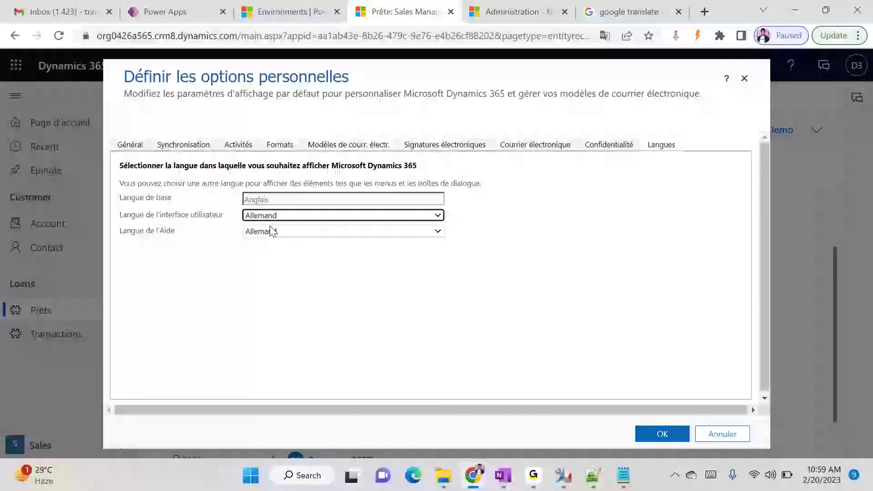
left_click(676, 445)
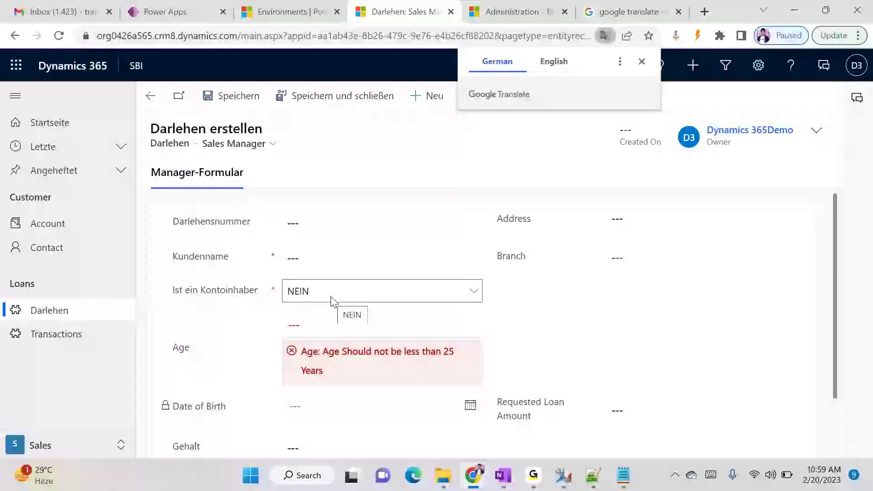
Review the German labels on the Loan form, including the choices of the account holder field.
left_click(319, 292)
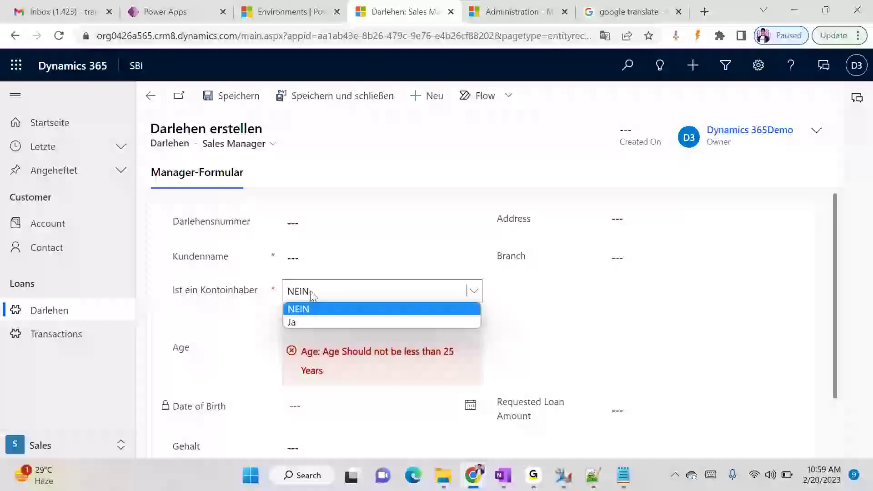
left_click(558, 160)
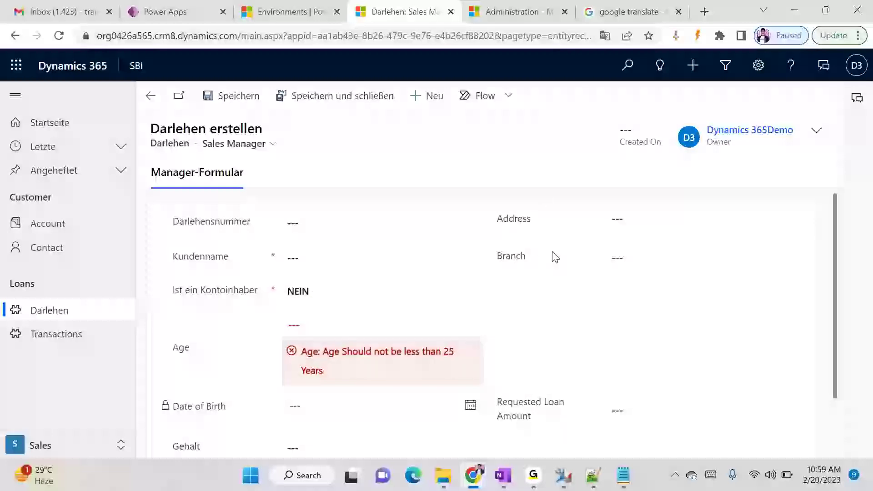
scroll(365, 416, "down", 1)
scroll(368, 422, "down", 1)
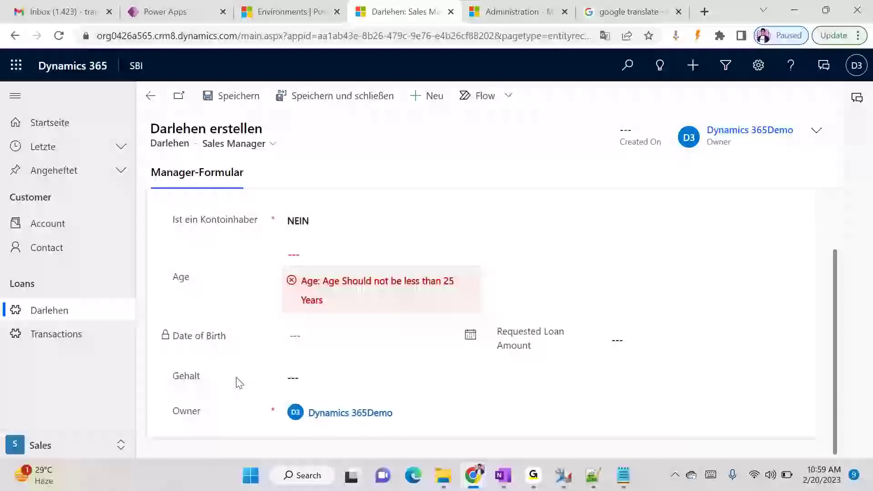
scroll(340, 384, "up", 2)
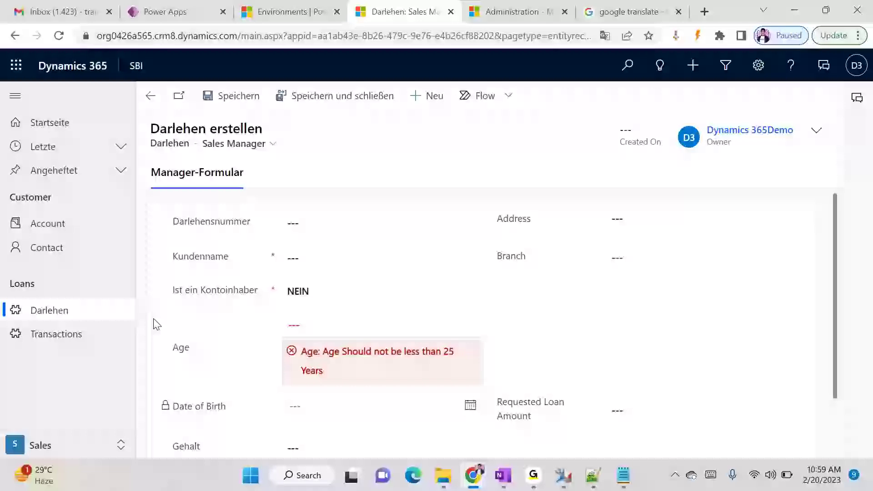
Switch the user interface language back to English (Englisch) in the personal options and apply it.
left_click(758, 65)
left_click(648, 105)
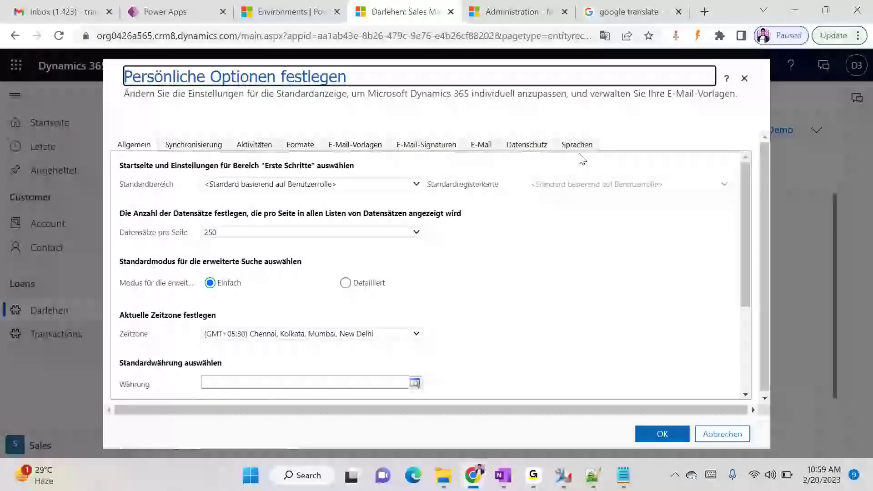
left_click(578, 144)
left_click(308, 215)
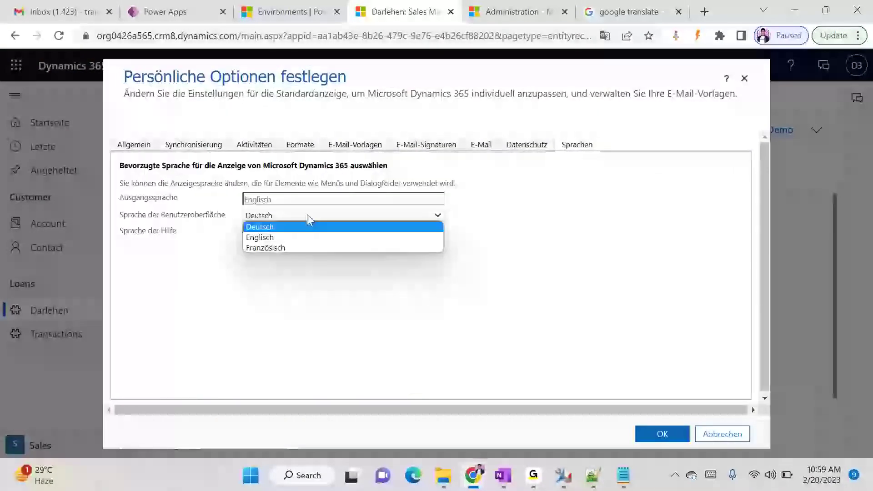
left_click(296, 237)
left_click(662, 435)
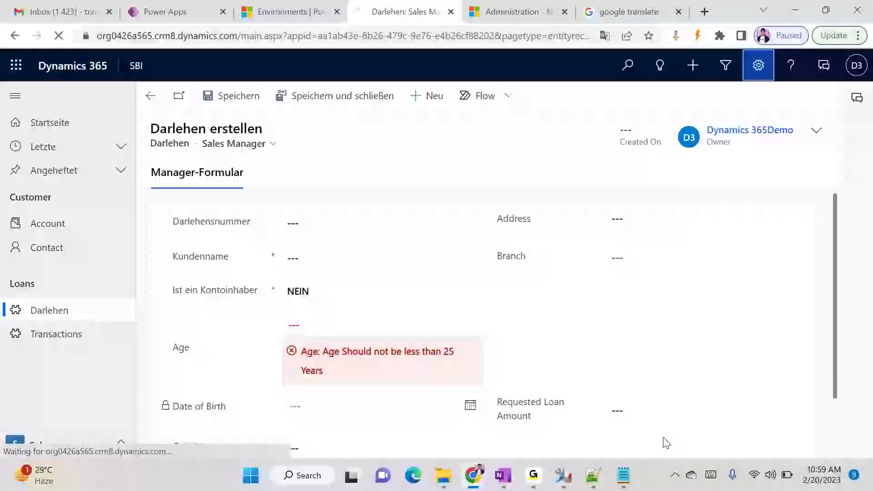